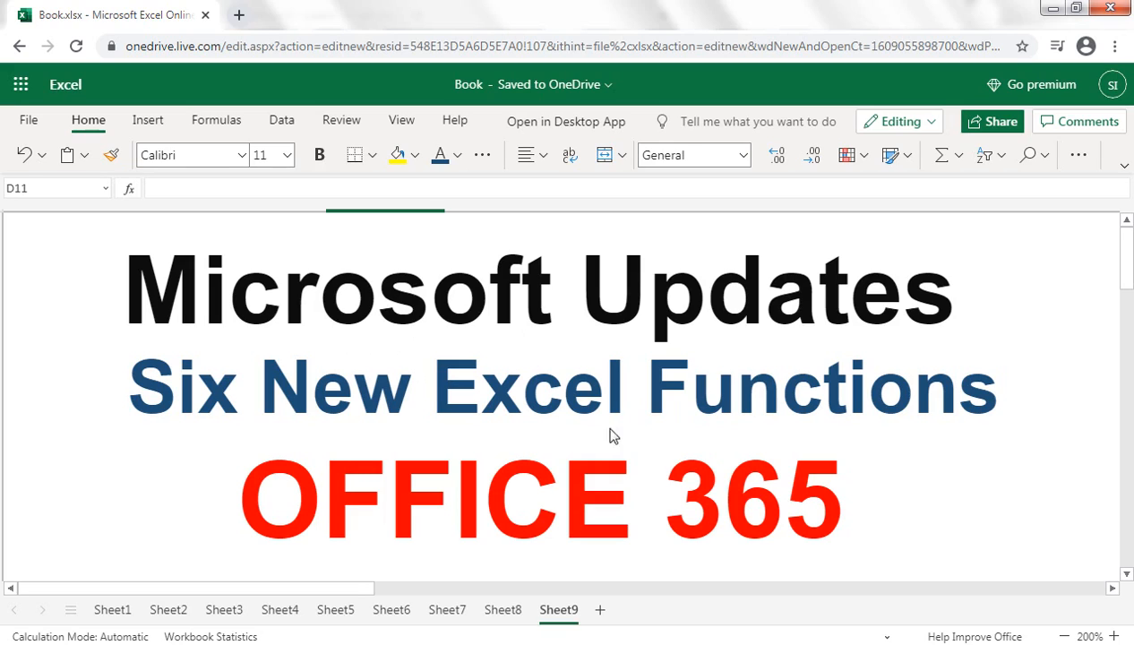
Go over the list of new functions on Sheet8, starting at XLOOKUP, and open the employee table on Sheet6.
click(503, 612)
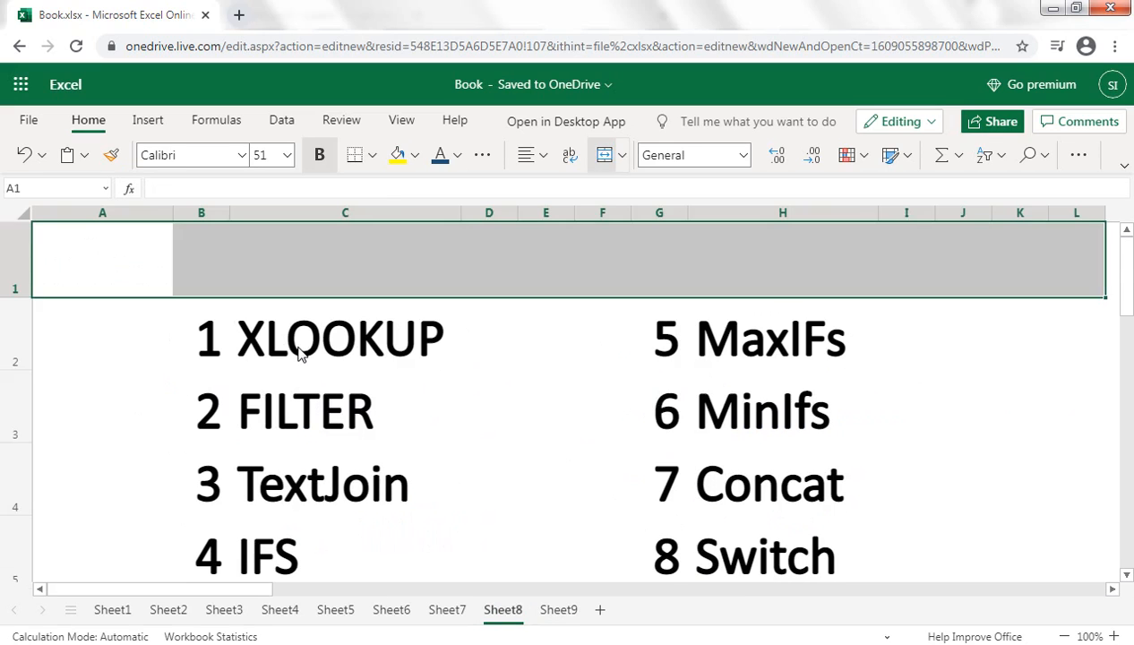
click(300, 357)
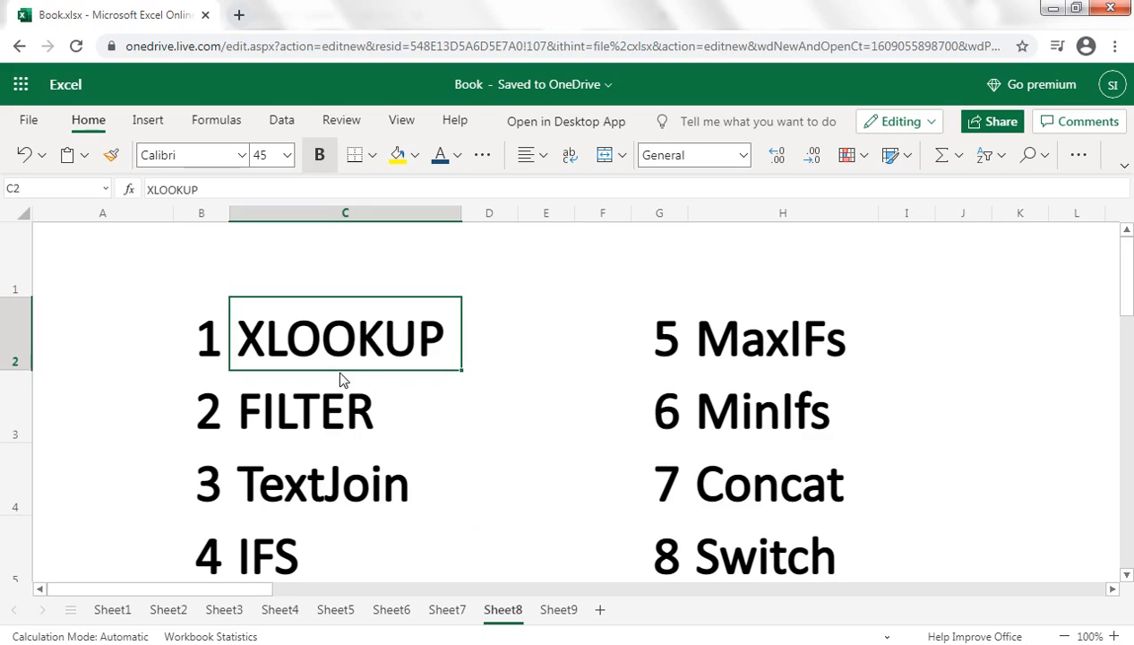
click(394, 610)
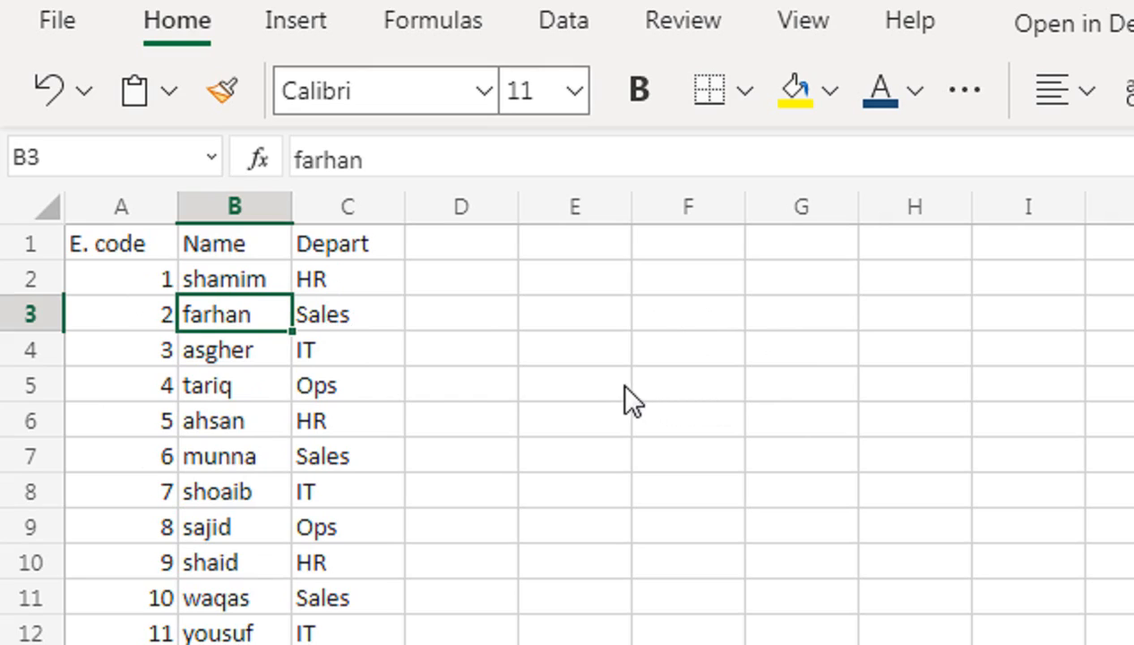
click(654, 325)
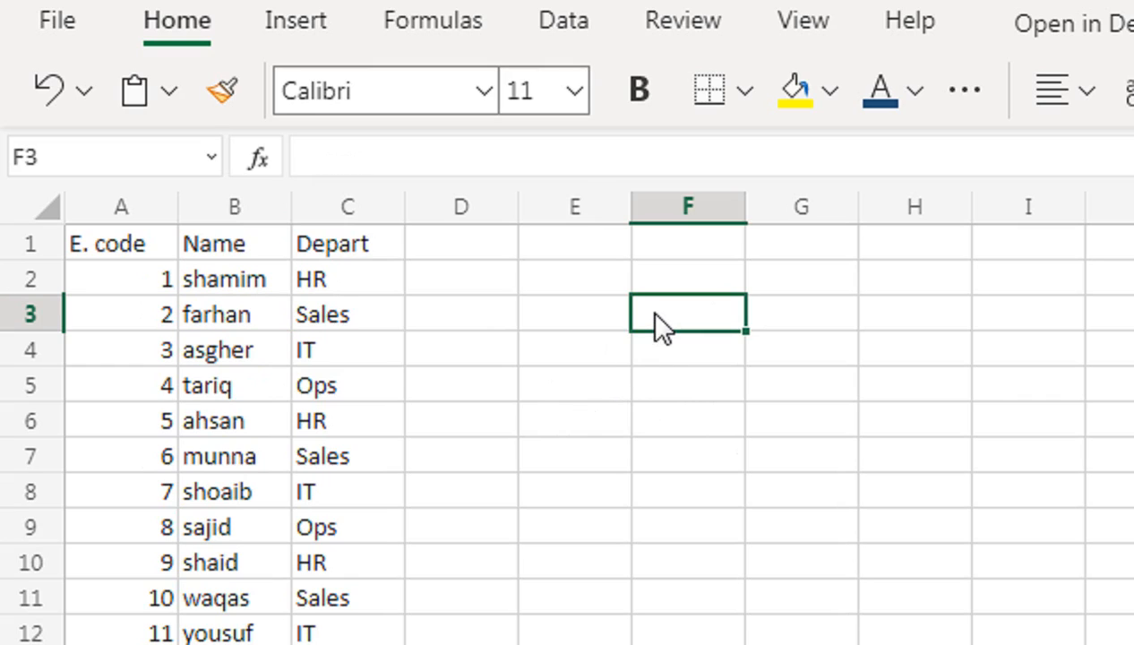
text(=FILT)
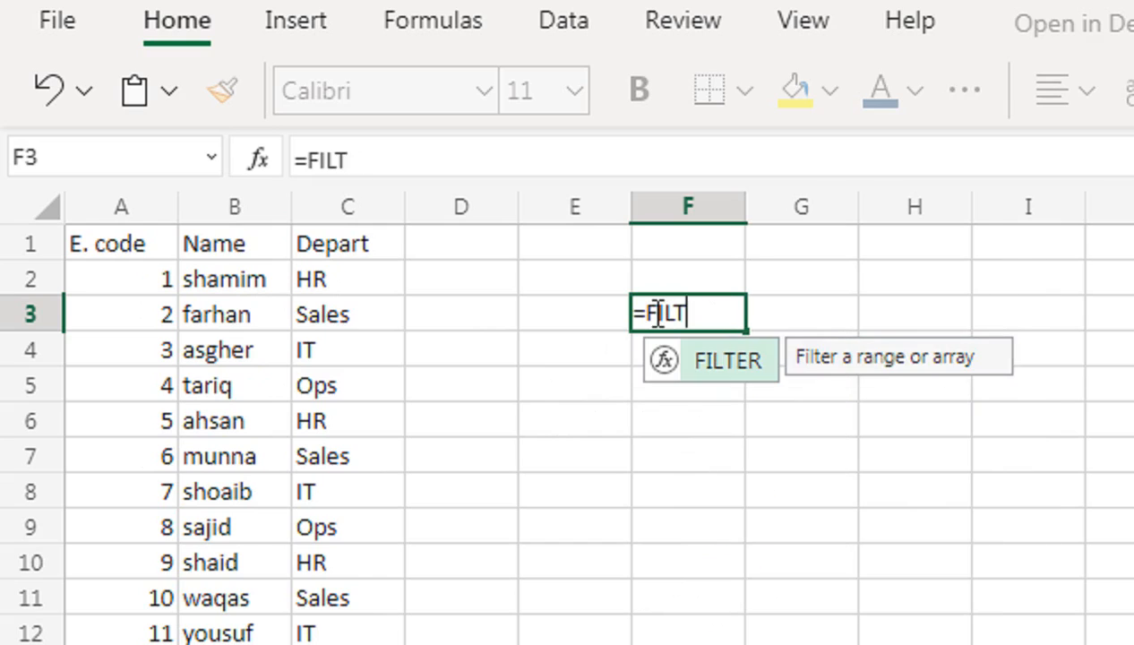
key(Tab)
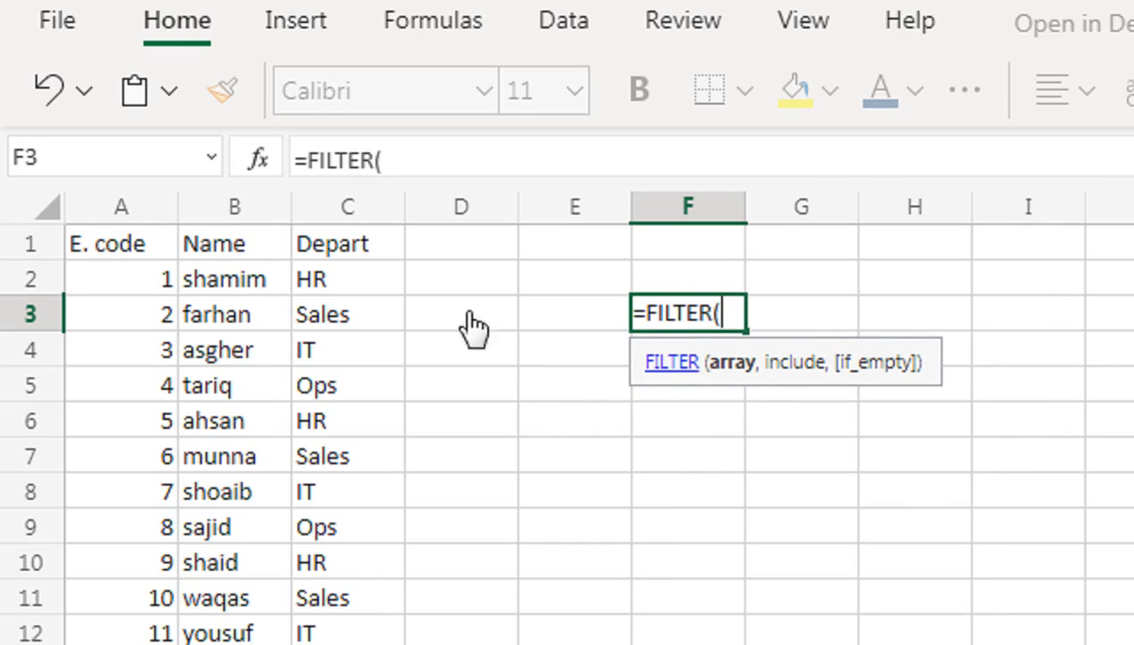
click(96, 253)
click(111, 279)
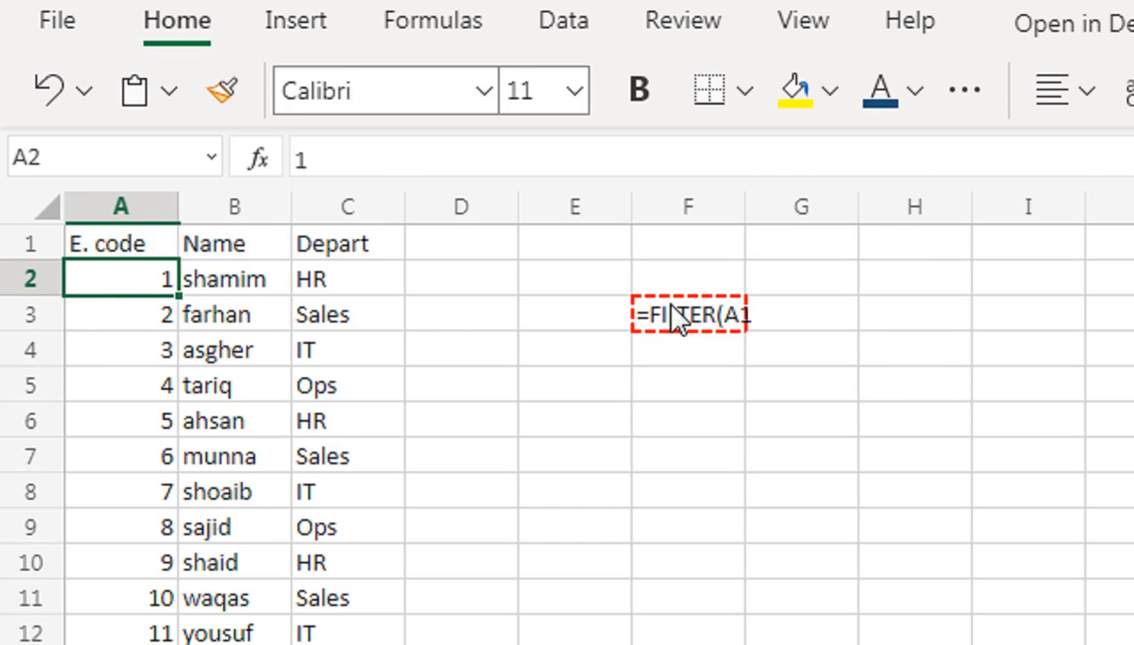
key(Delete)
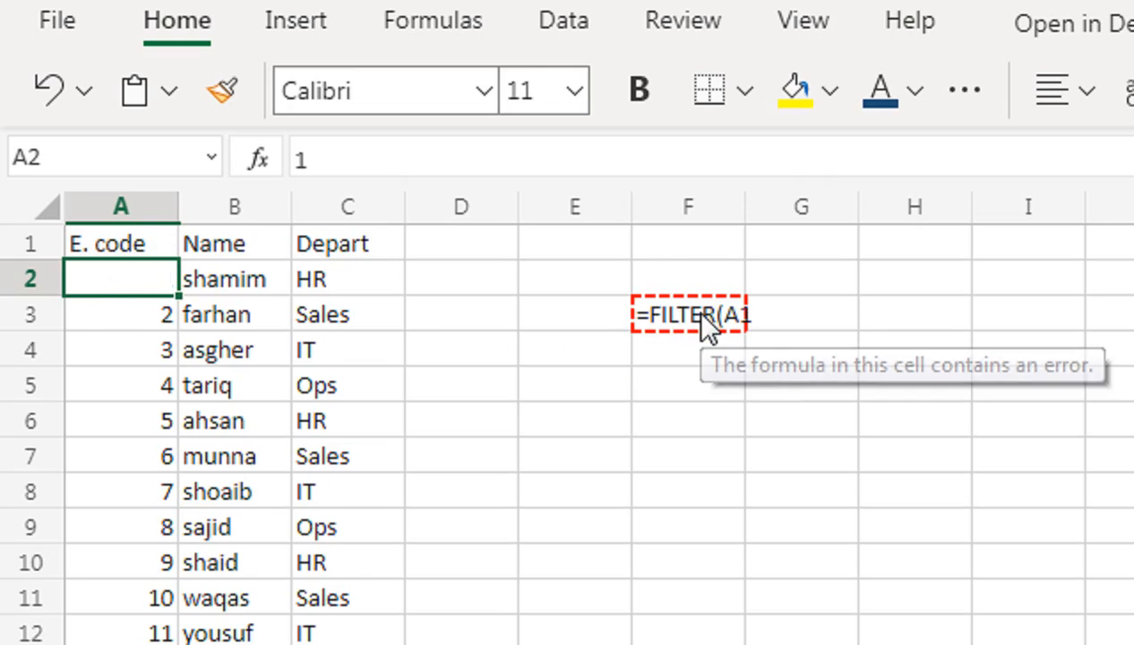
click(159, 282)
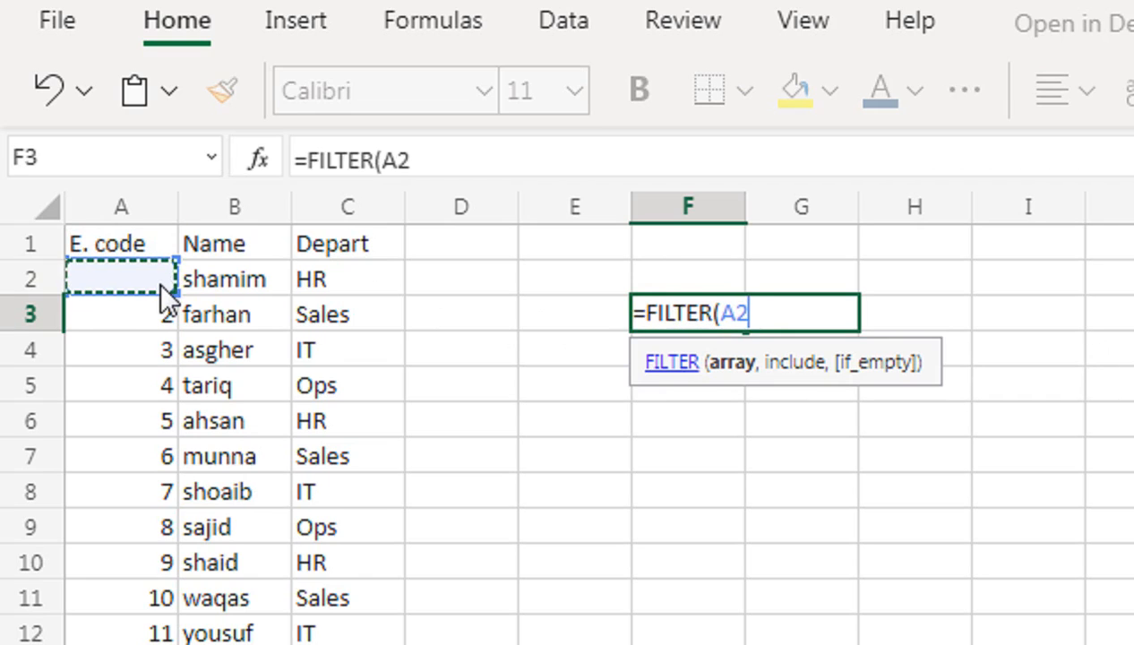
key(shift+Right)
key(shift+Right)
key(shift+Down)
key(ctrl+shift+Down)
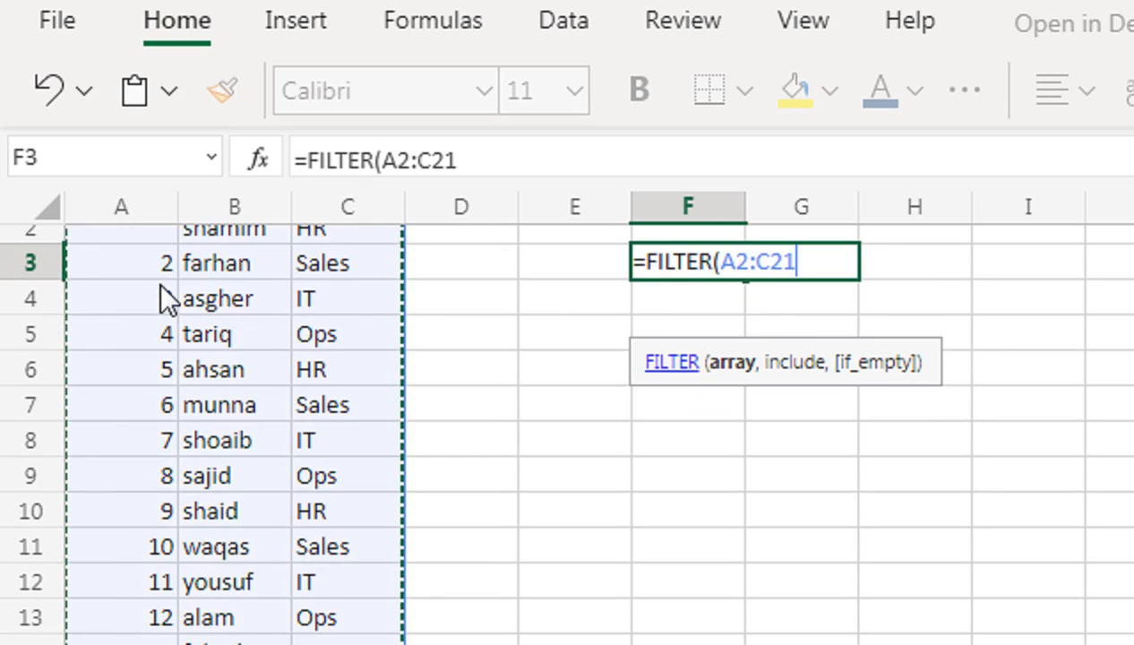
key(ctrl+shift+Down)
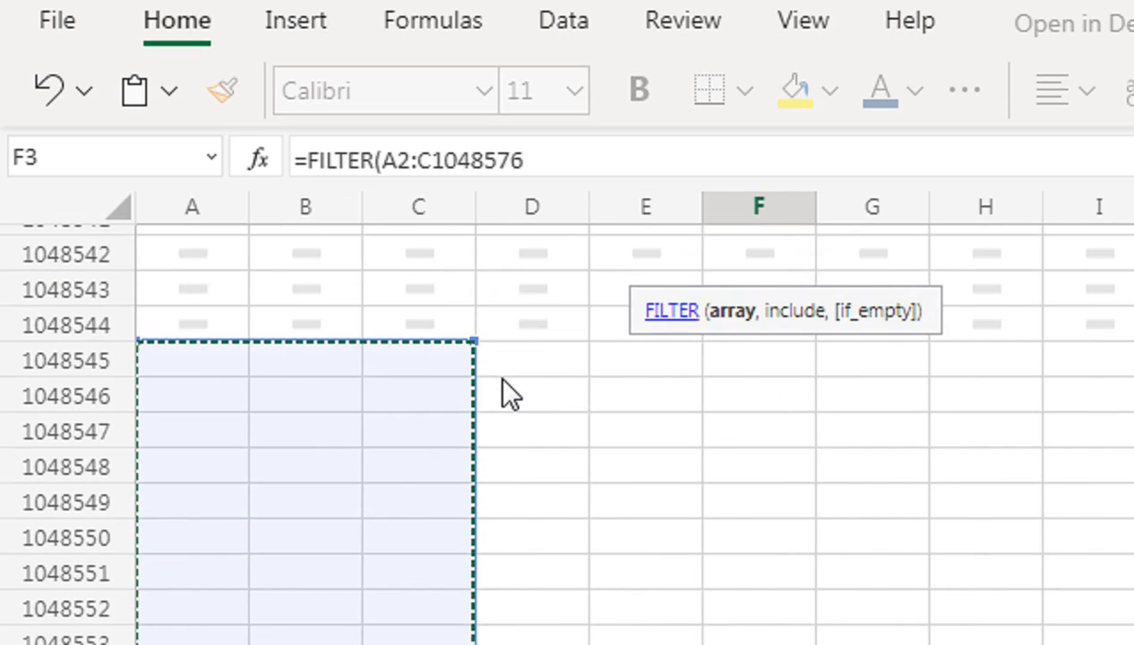
scroll(501, 391, up, 10)
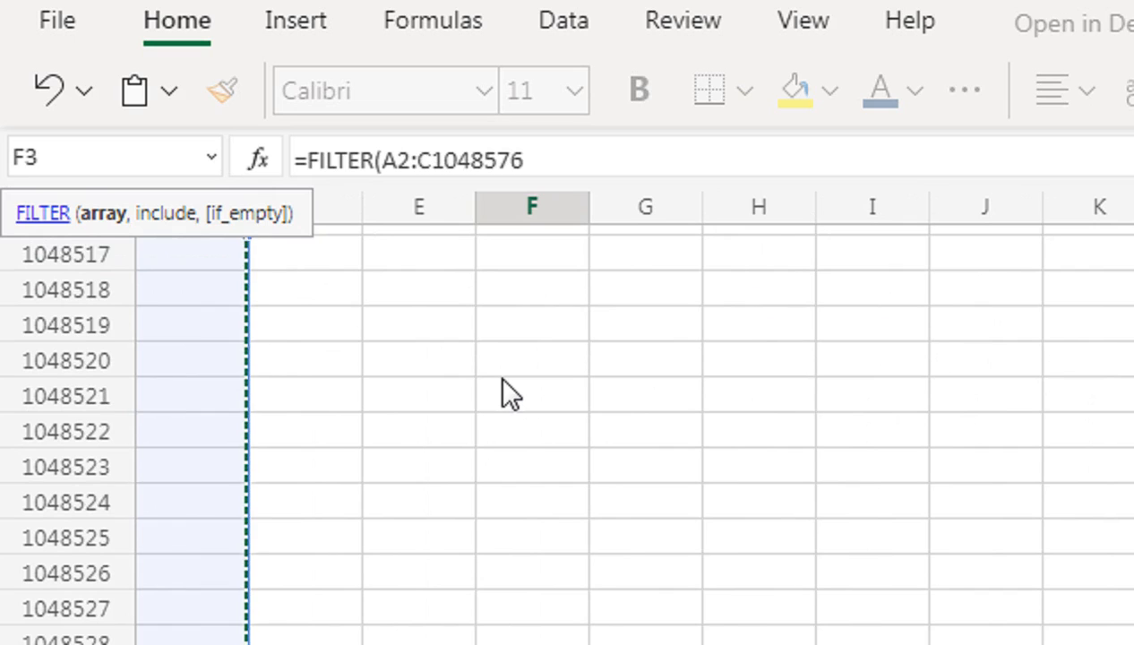
key(ctrl+Home)
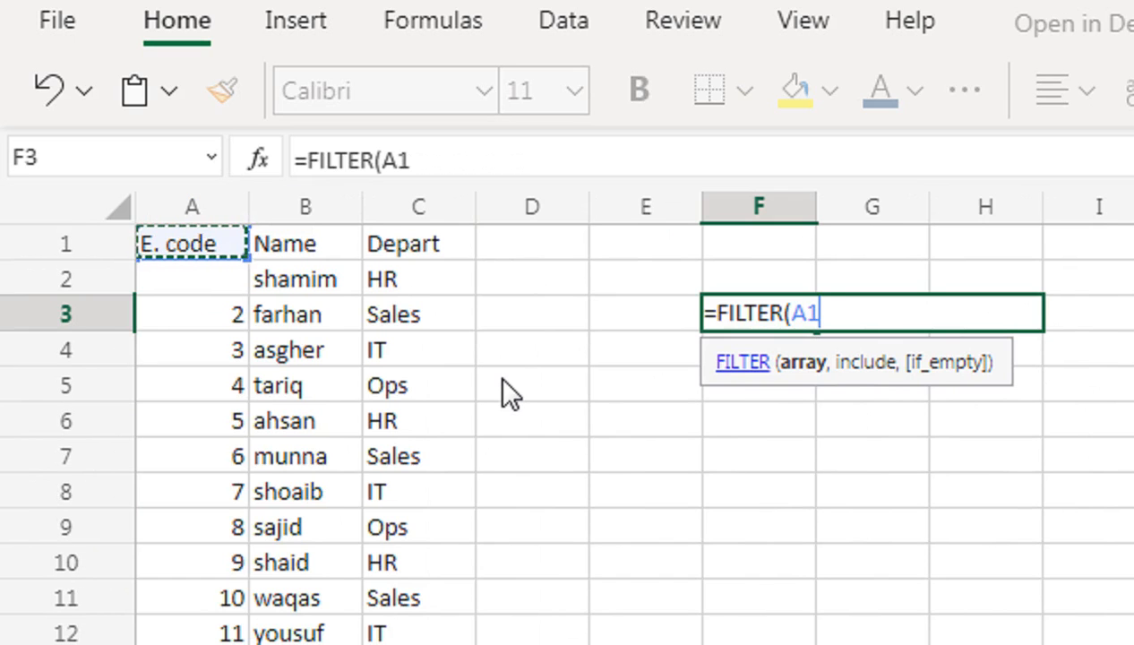
key(BackSpace)
key(BackSpace)
key(BackSpace)
key(BackSpace)
key(BackSpace)
key(BackSpace)
key(BackSpace)
key(BackSpace)
key(BackSpace)
key(BackSpace)
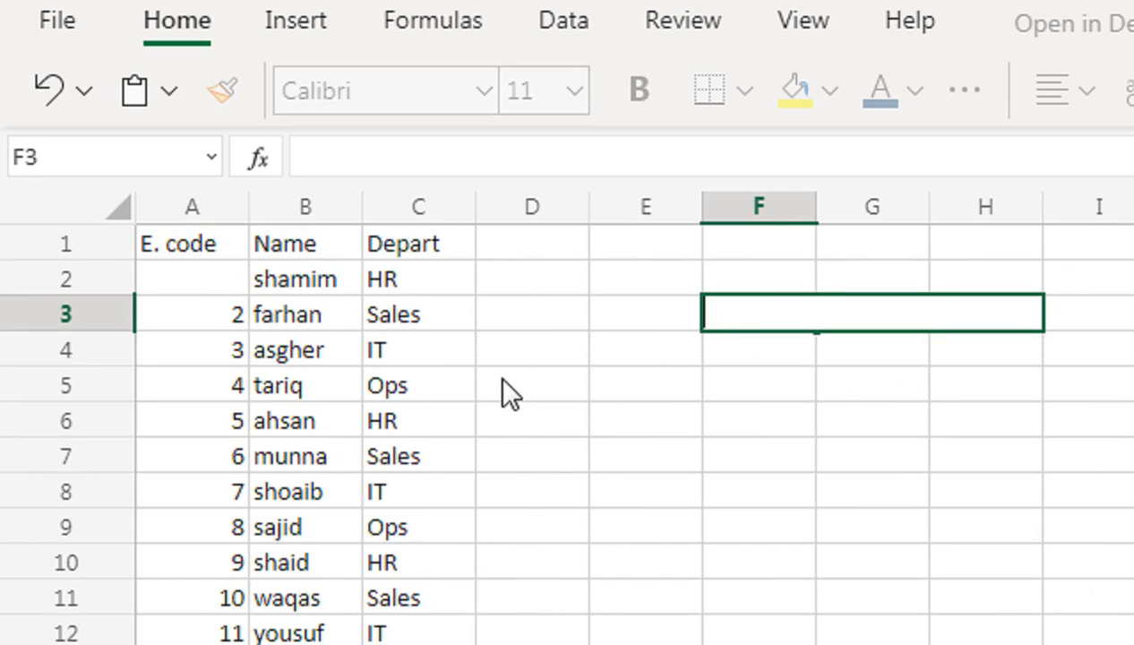
key(Return)
Enter 1 as the missing E. code in cell A2 of the employee table.
key(Left)
key(Left)
key(Left)
key(Left)
key(Left)
key(Up)
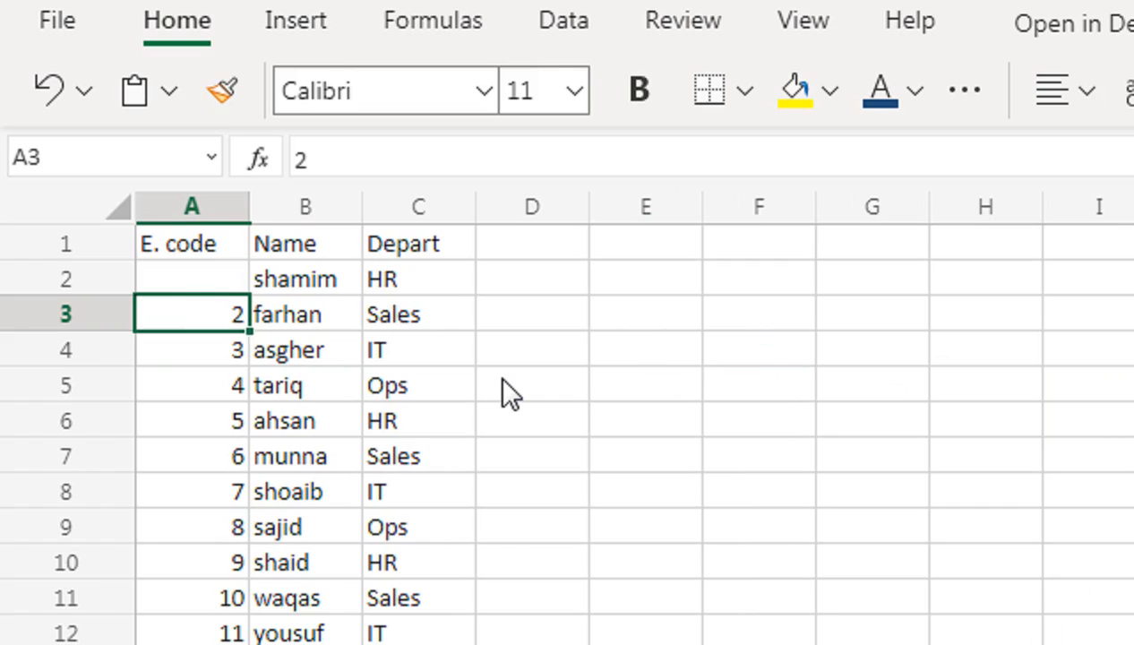
key(Up)
text(1)
key(Right)
key(Right)
key(Right)
key(Right)
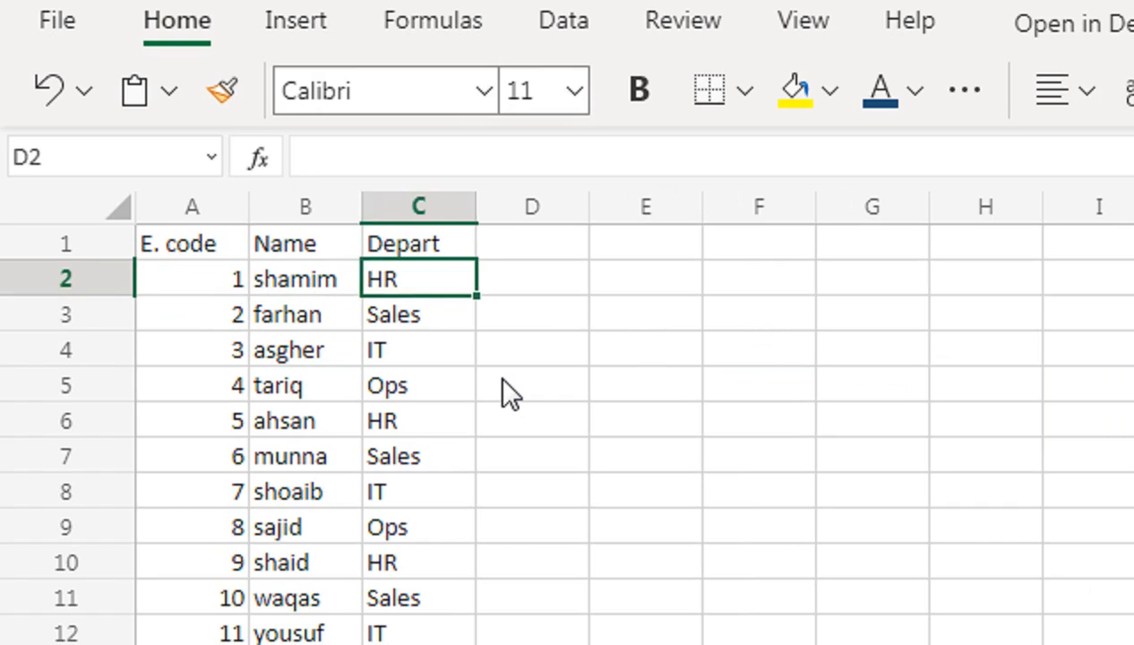
Start a FILTER formula in the empty cell F4 beside the employee table.
key(Down)
key(Down)
key(Right)
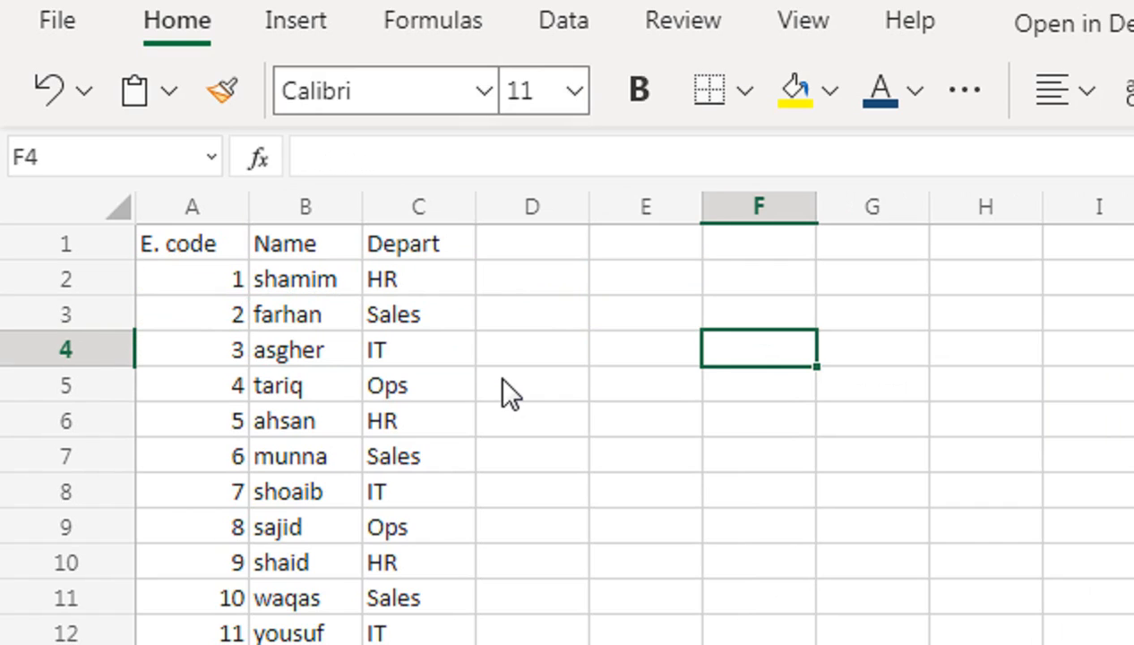
text(=)
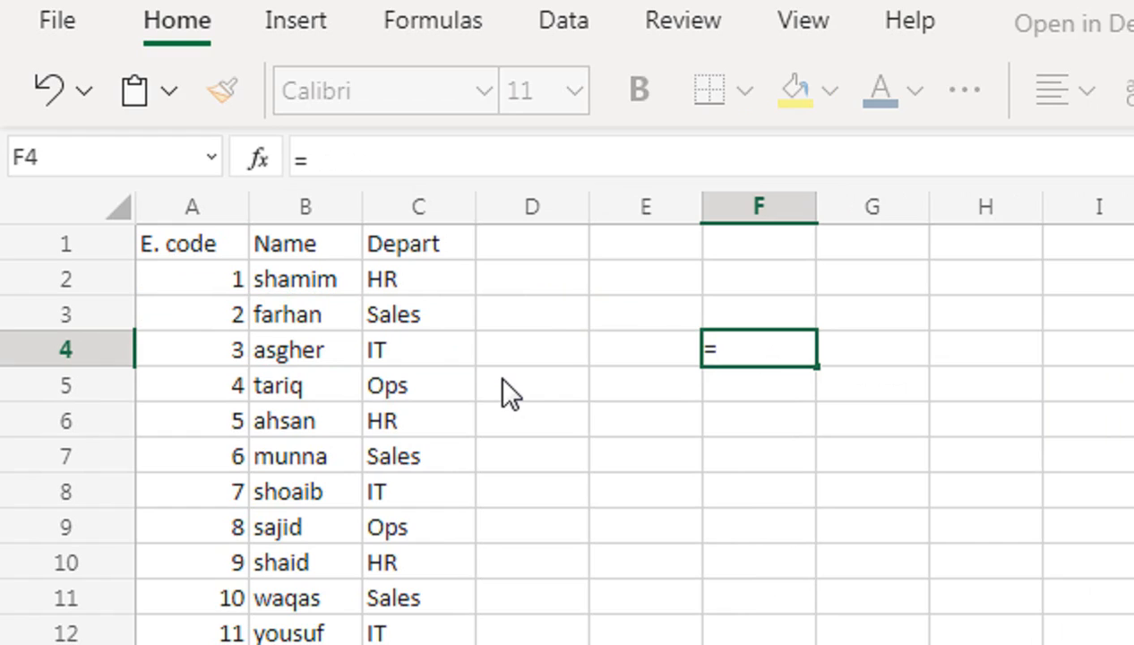
text(FI)
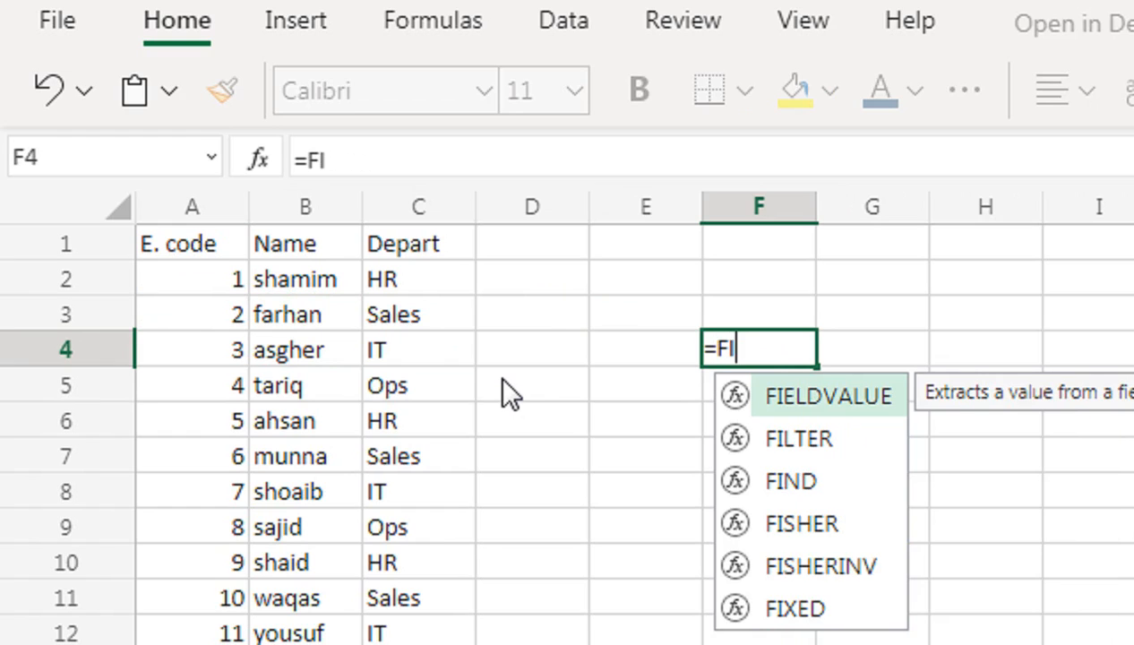
text(L)
key(Tab)
Set the array argument of the FILTER formula to the employee data A2:C21, without the headers.
key(Left)
key(Left)
key(Left)
key(Left)
key(Left)
key(Up)
key(Up)
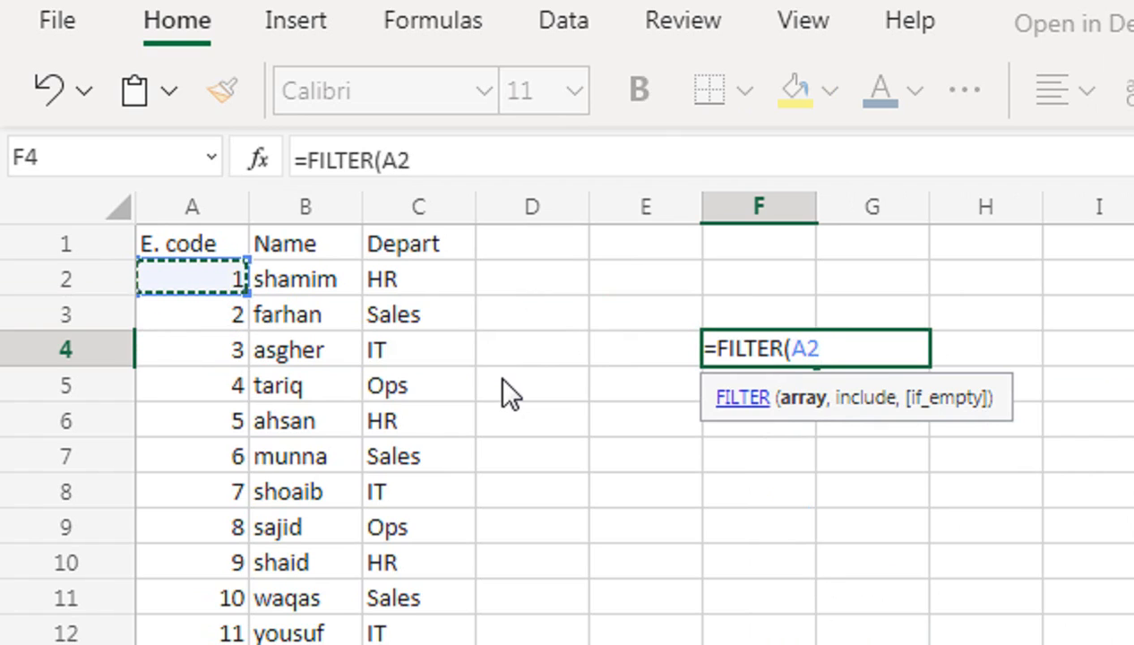
key(shift+Right)
key(shift+Right)
key(shift+Down)
key(ctrl+shift+Down)
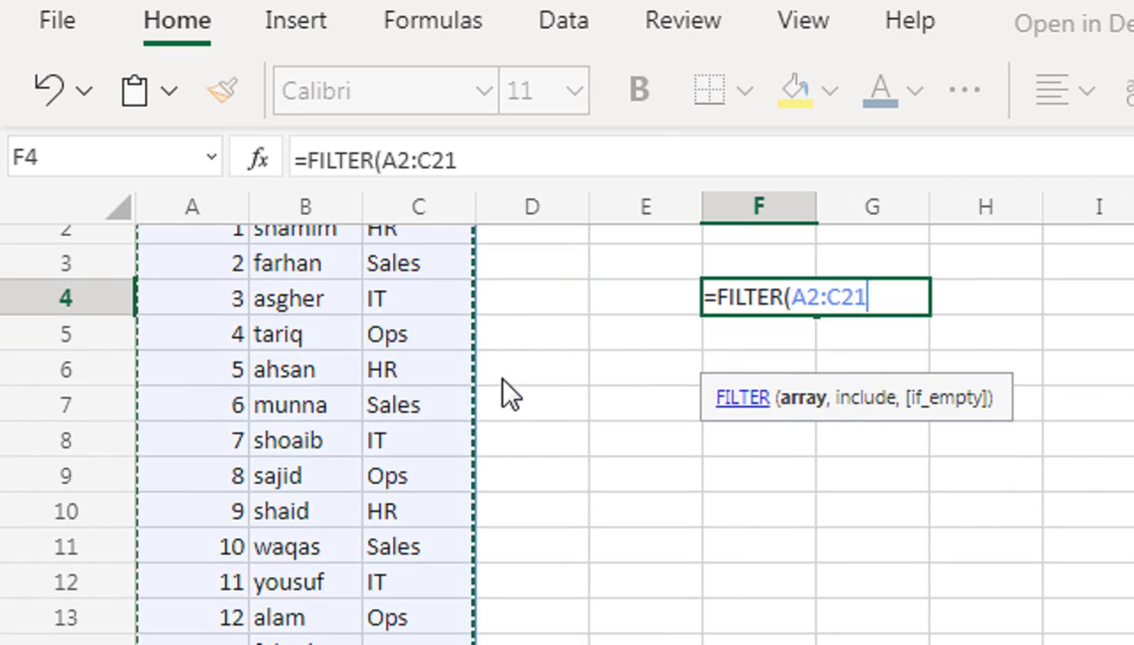
scroll(639, 393, up, 1)
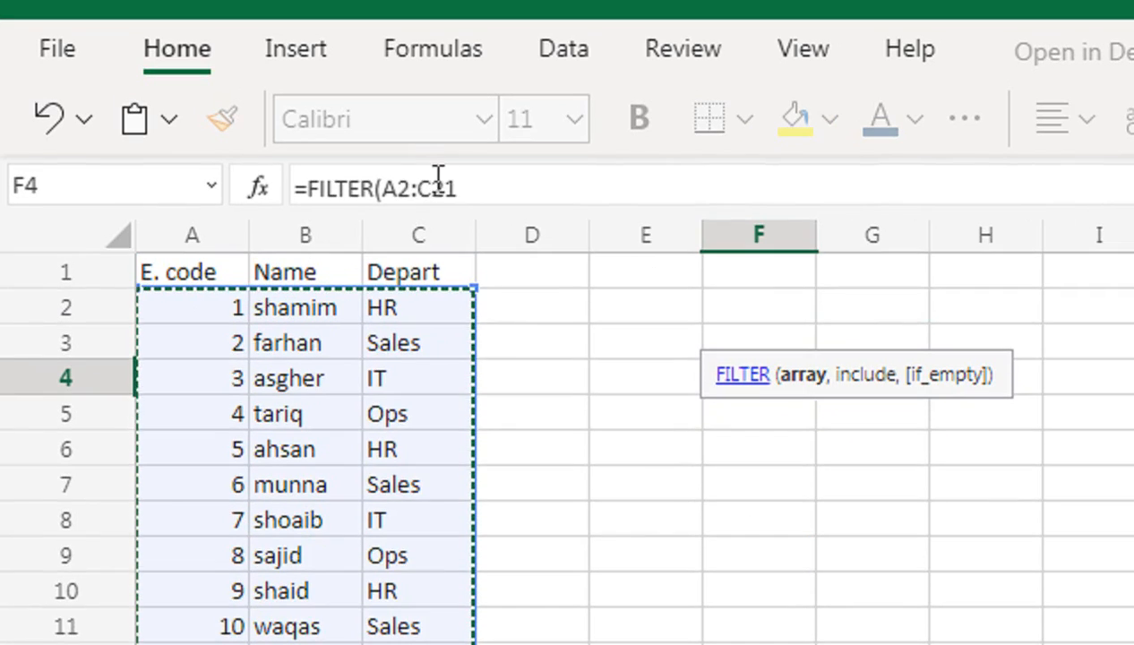
Complete the FILTER formula in F4 with the include condition C2:C21="HR" so that it lists only HR employees.
text(,)
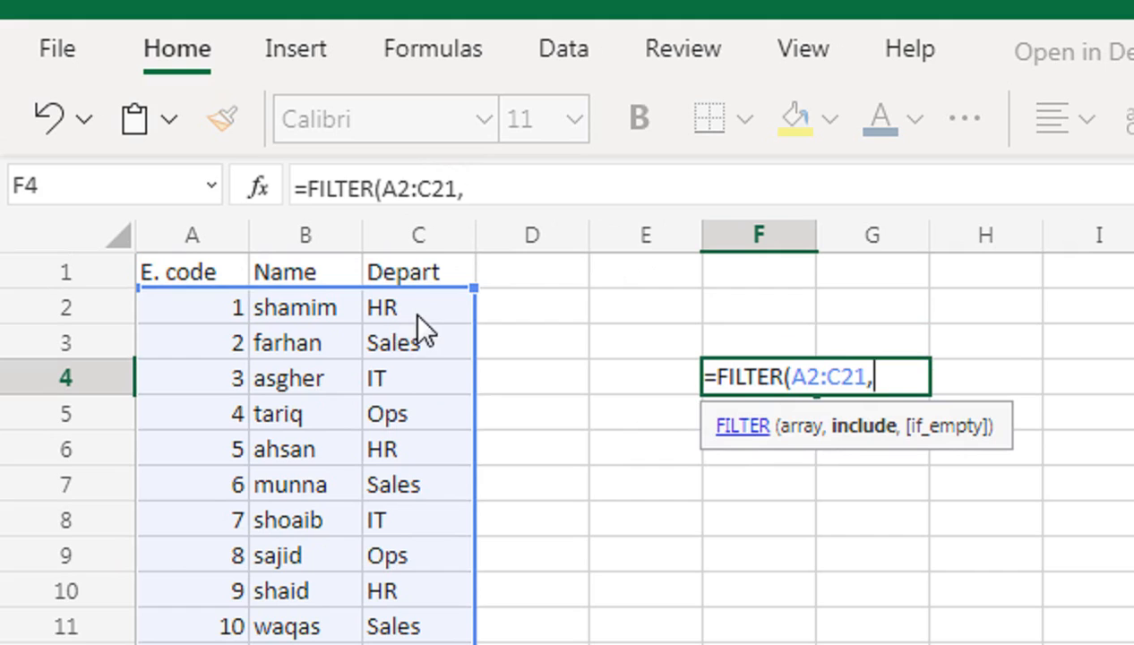
click(385, 309)
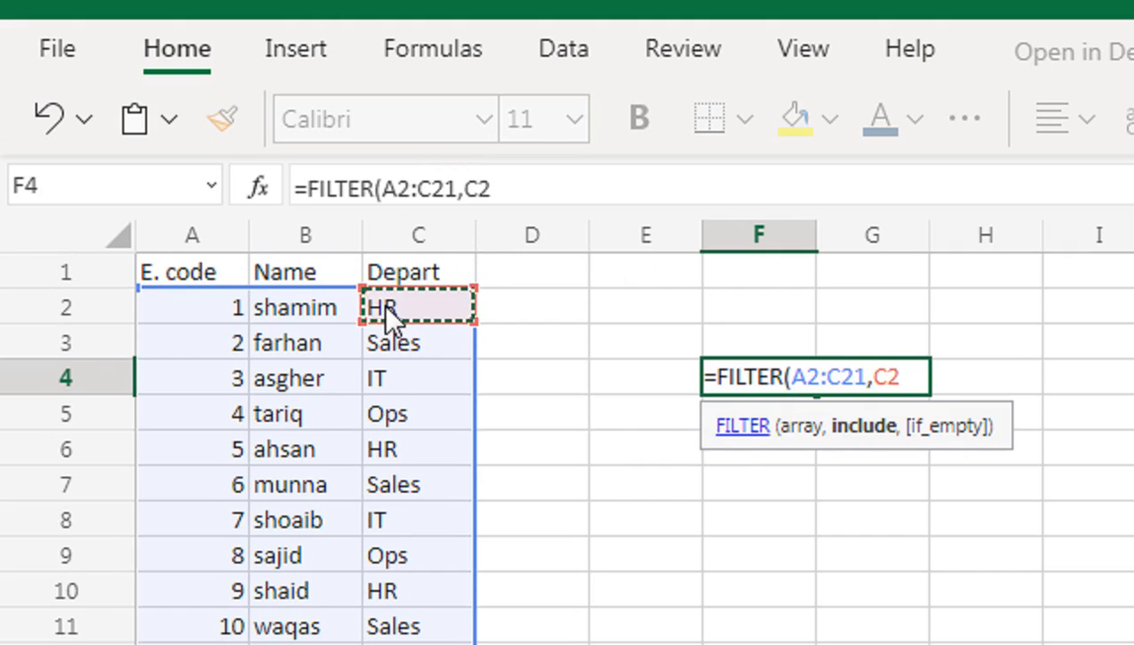
key(ctrl+shift+Down)
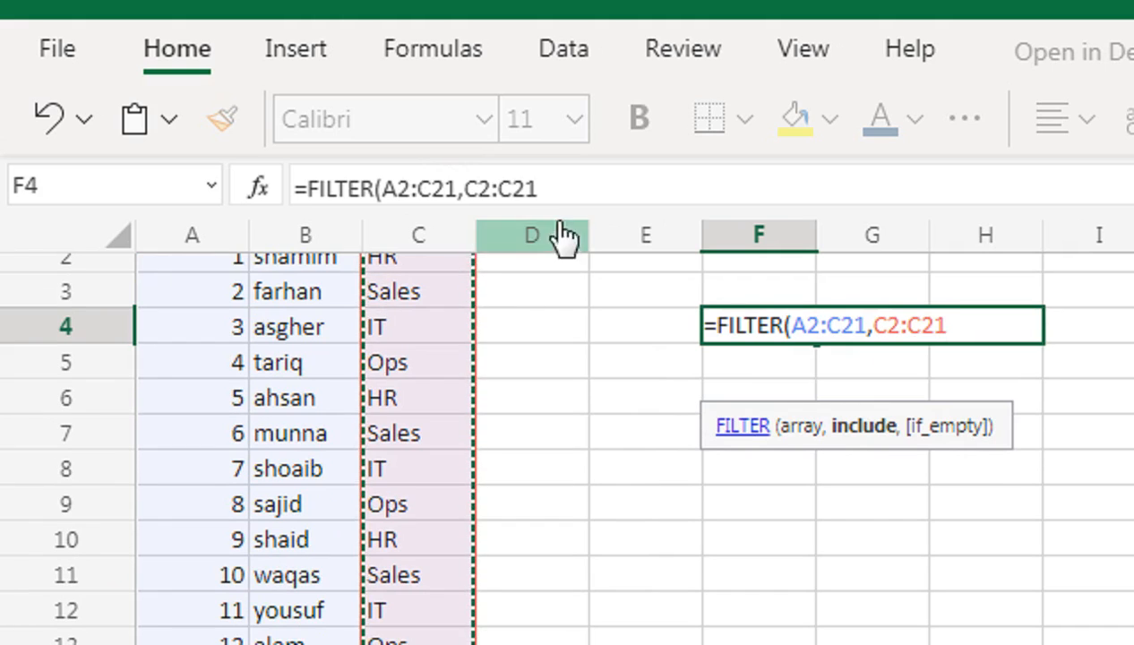
scroll(587, 325, up, 1)
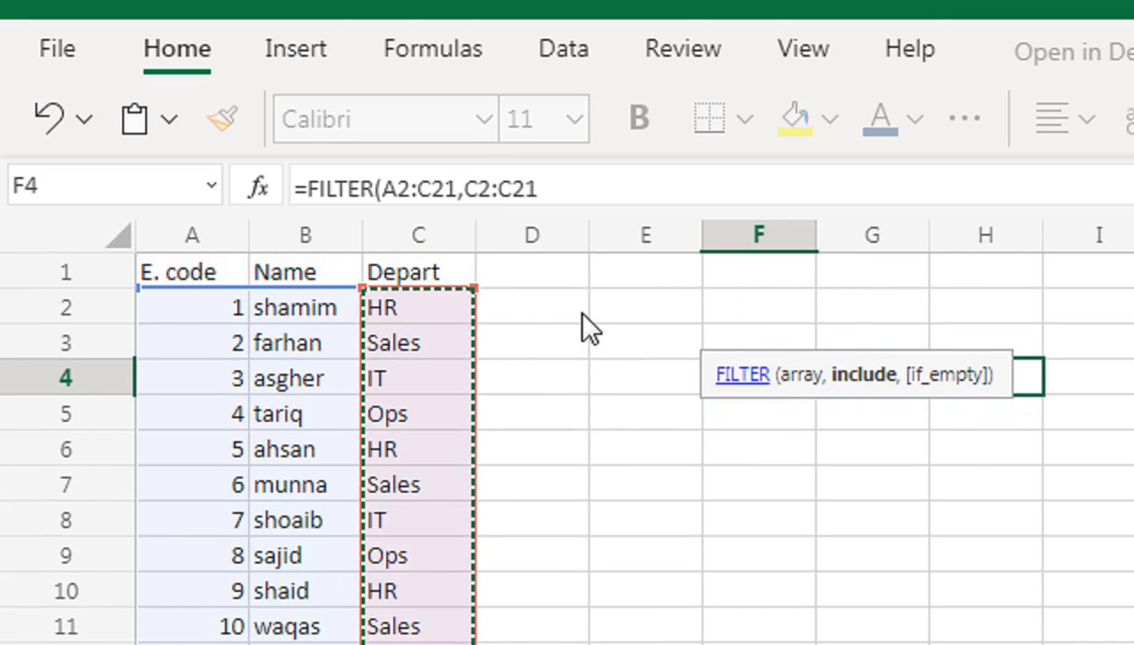
drag(810, 393, 851, 429)
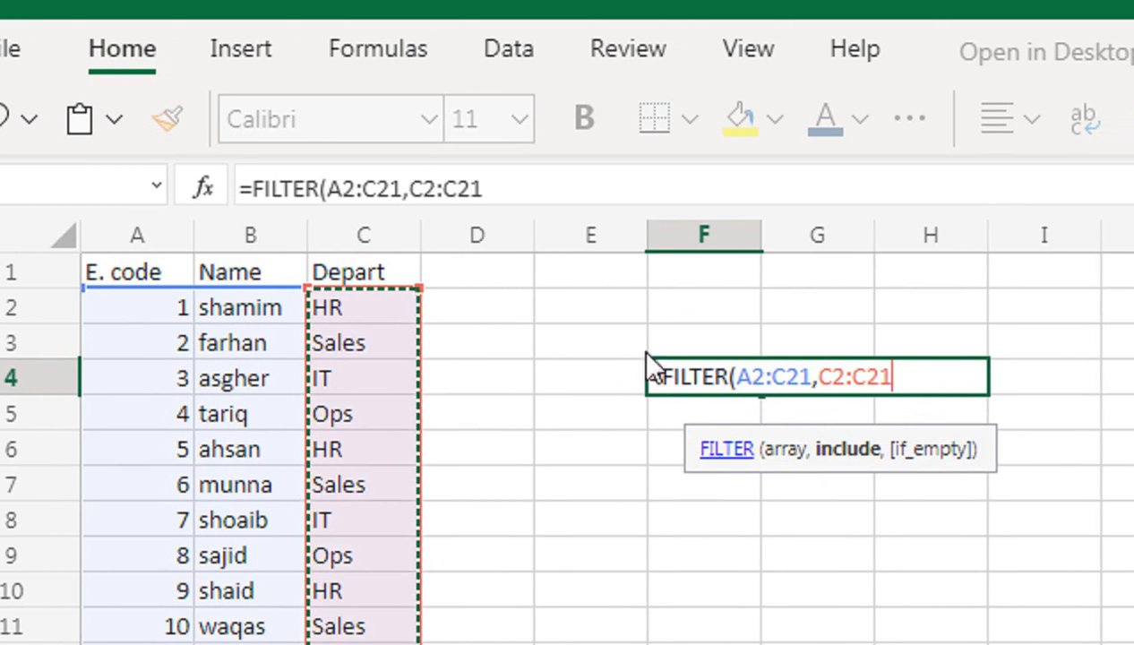
text(=)
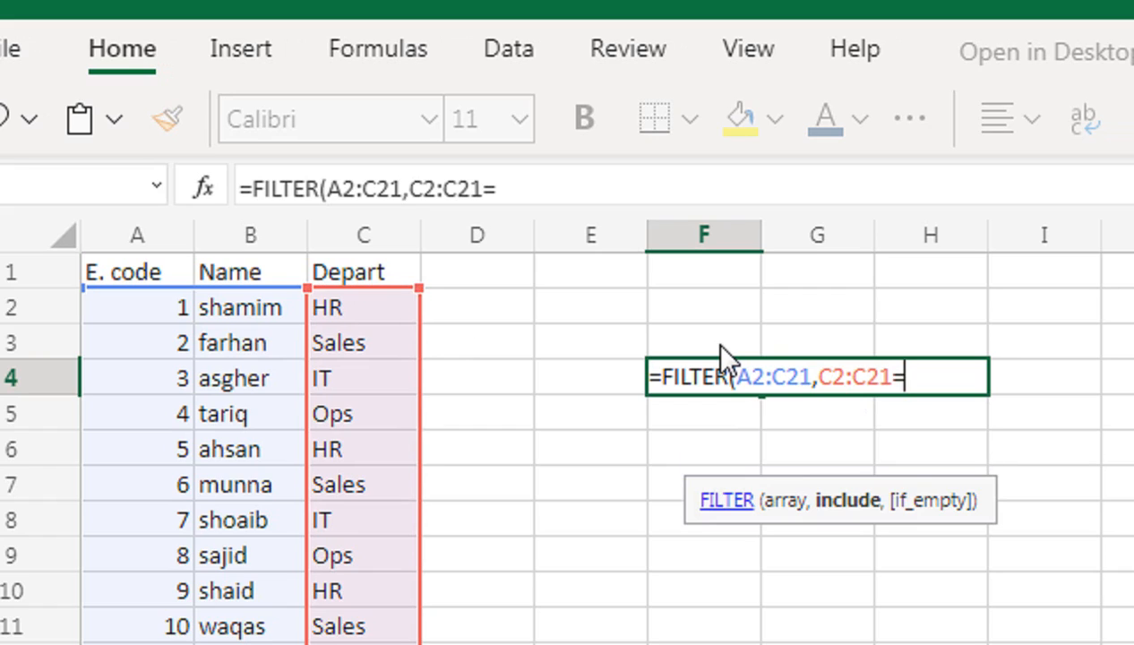
text("J)
key(BackSpace)
text(HR"))
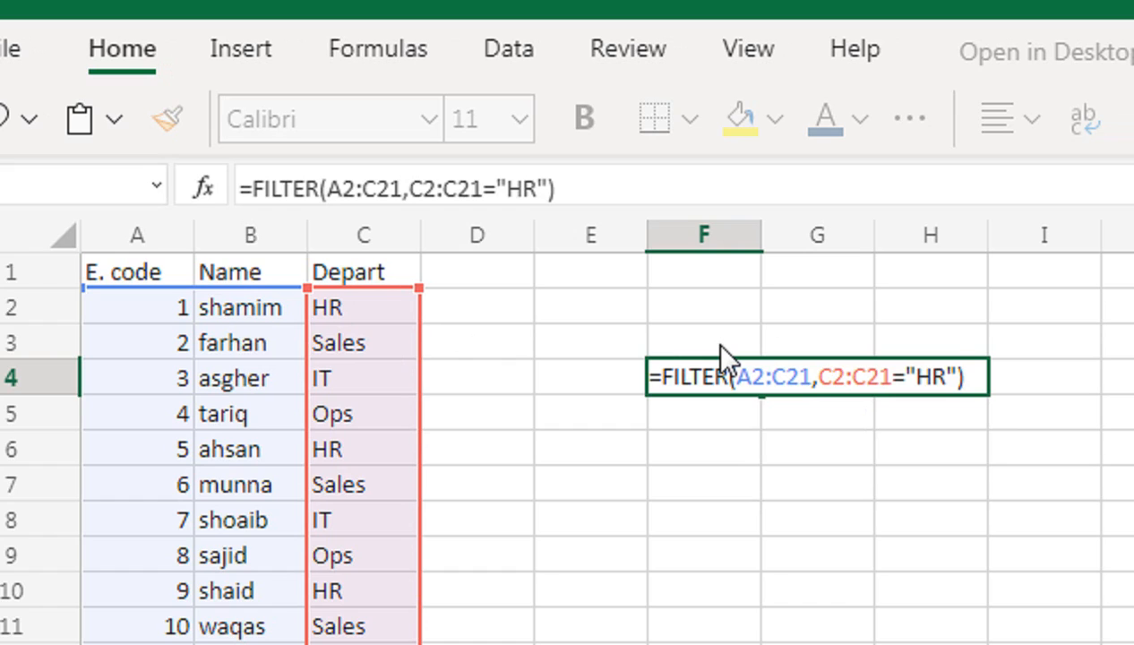
key(Return)
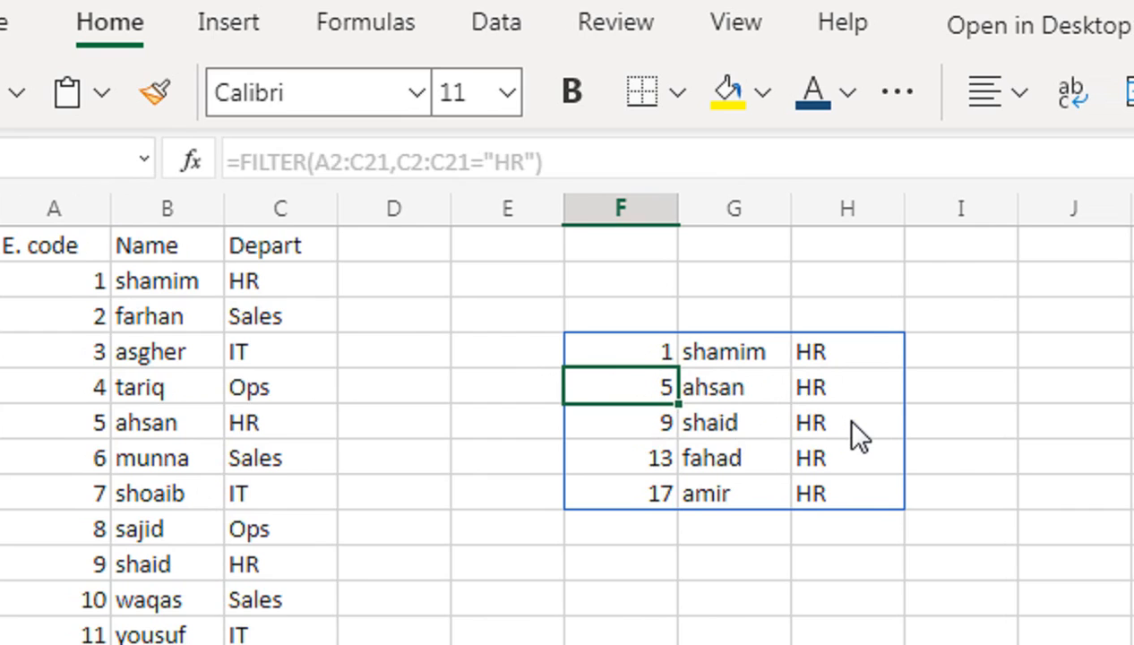
click(638, 351)
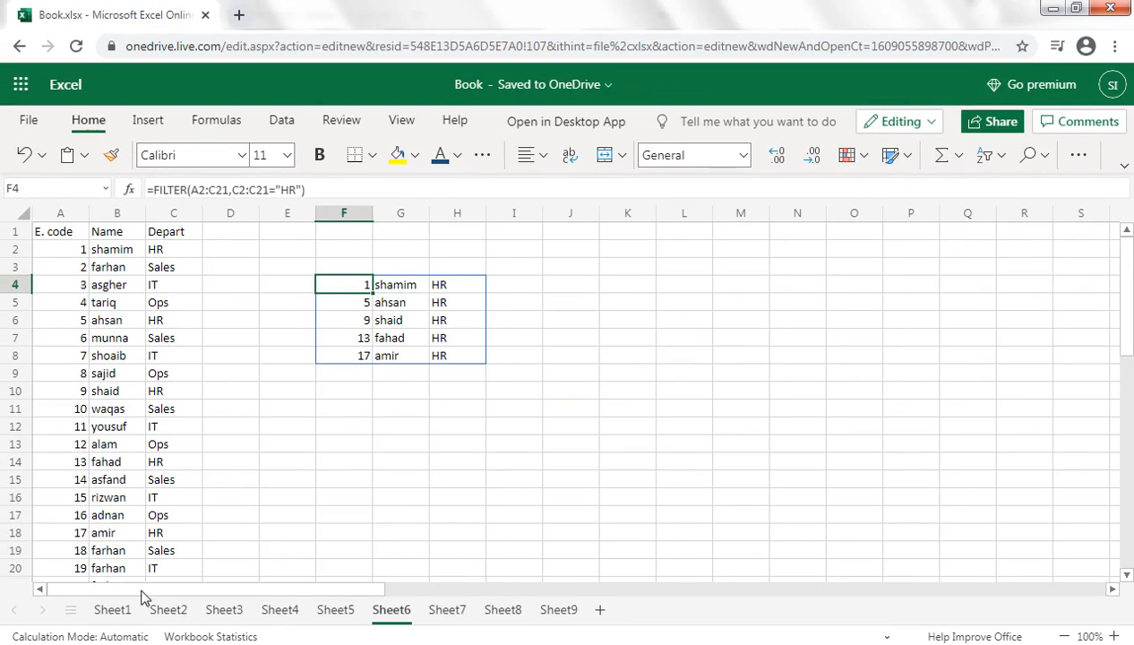
Switch to the Travell Expense sheet and start a CONCAT formula in the first Remark cell, E3.
click(127, 604)
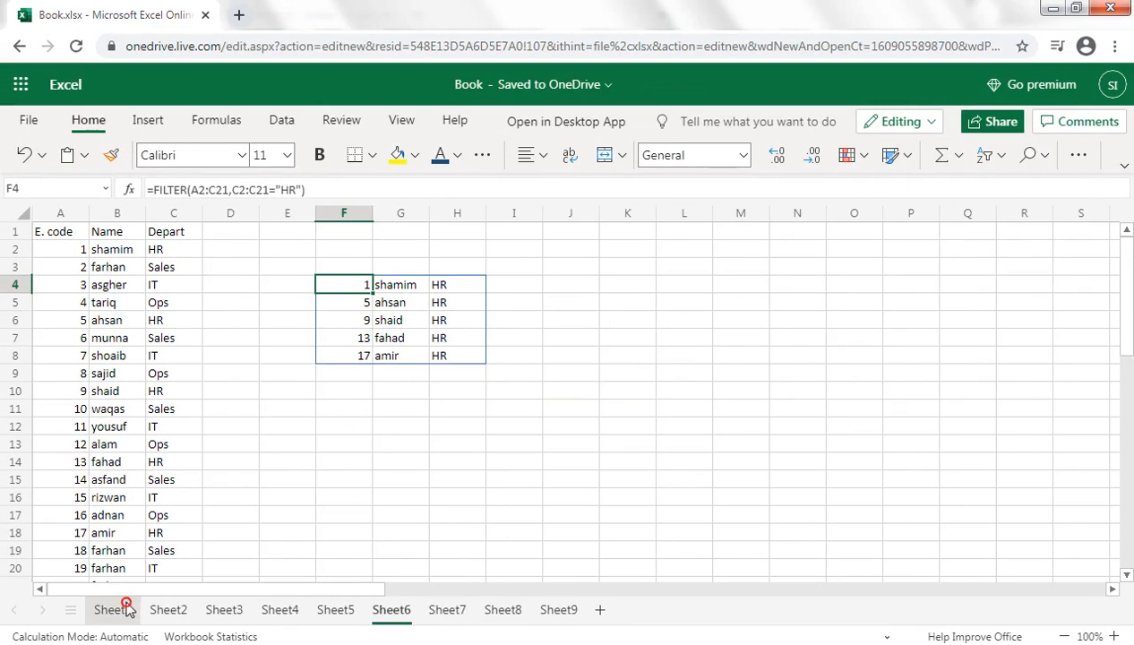
click(320, 276)
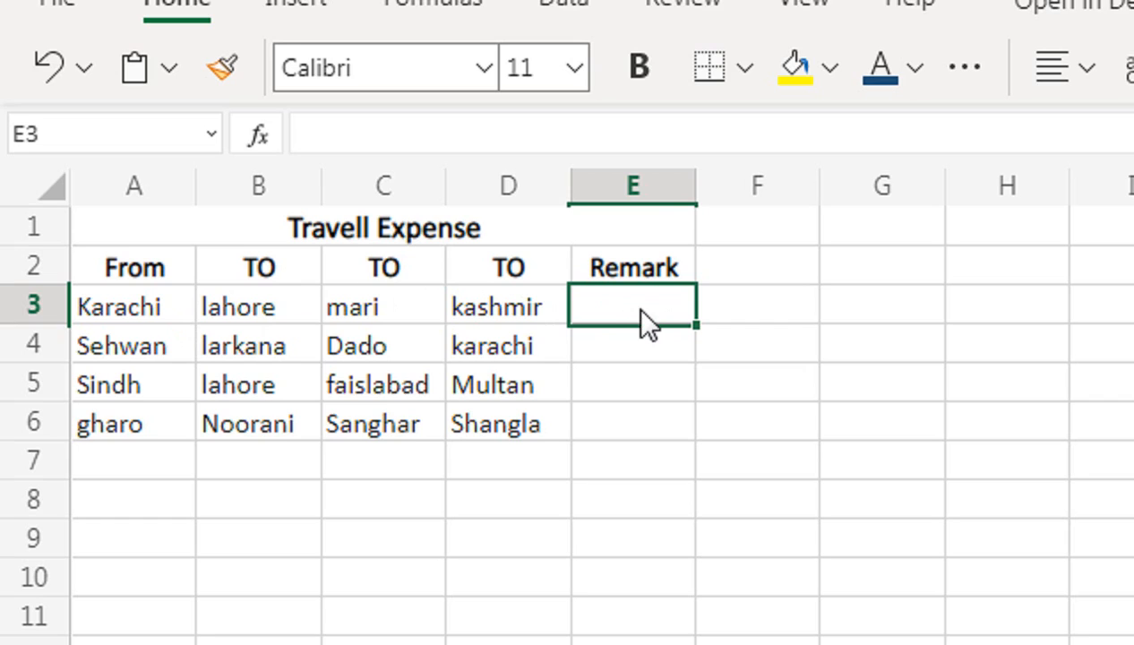
text(=CONC)
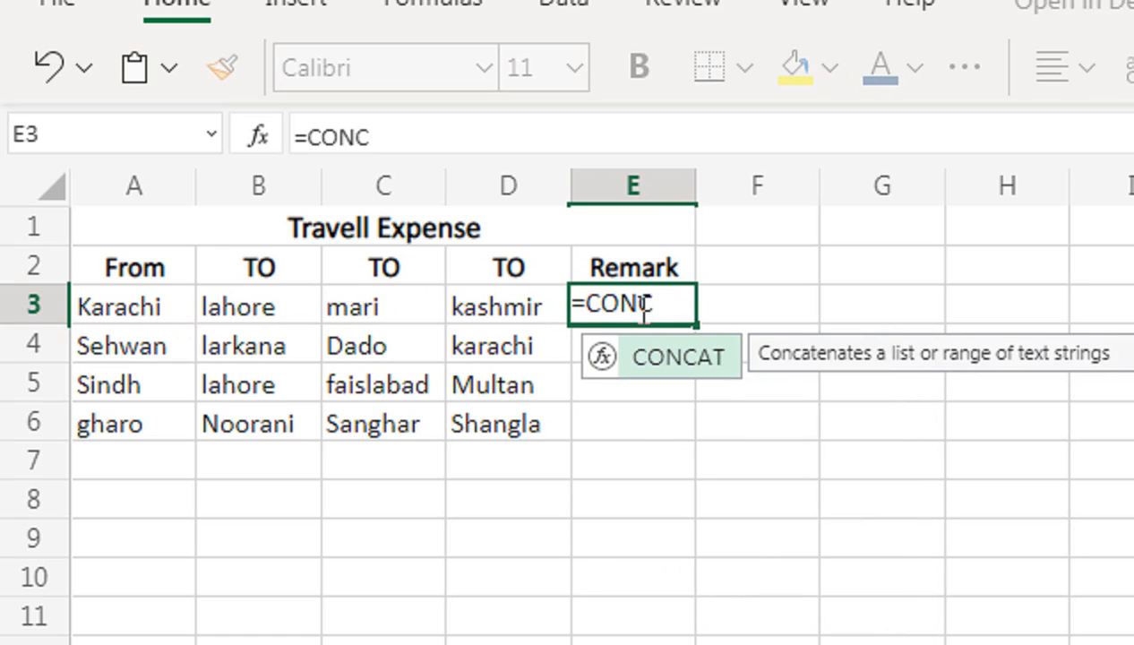
key(BackSpace)
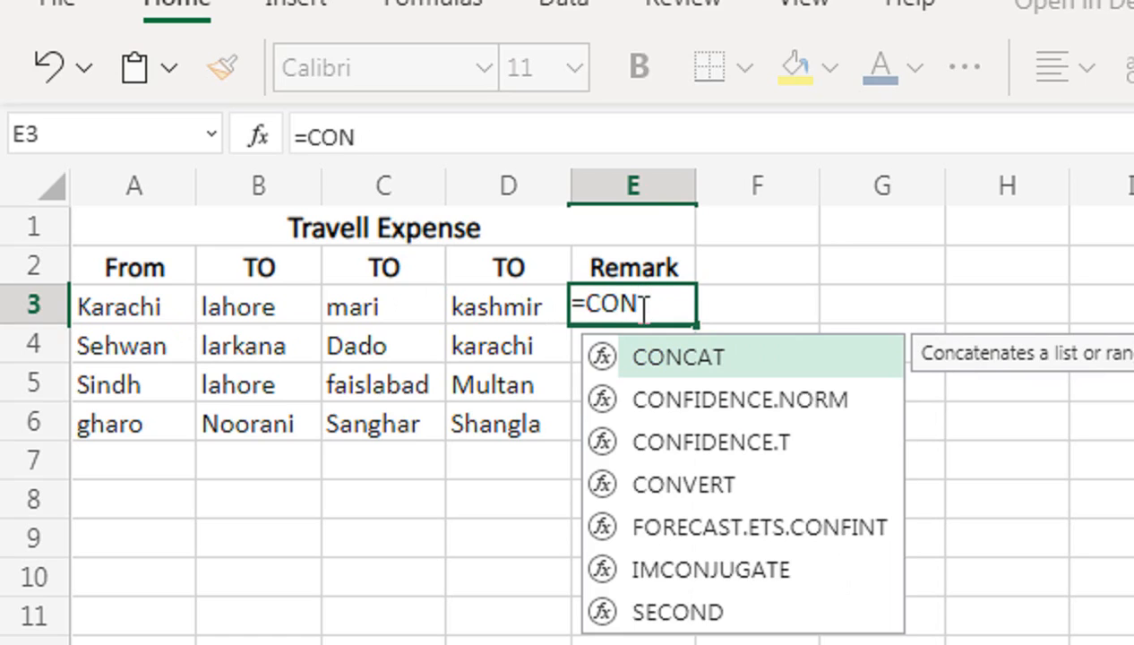
key(Down)
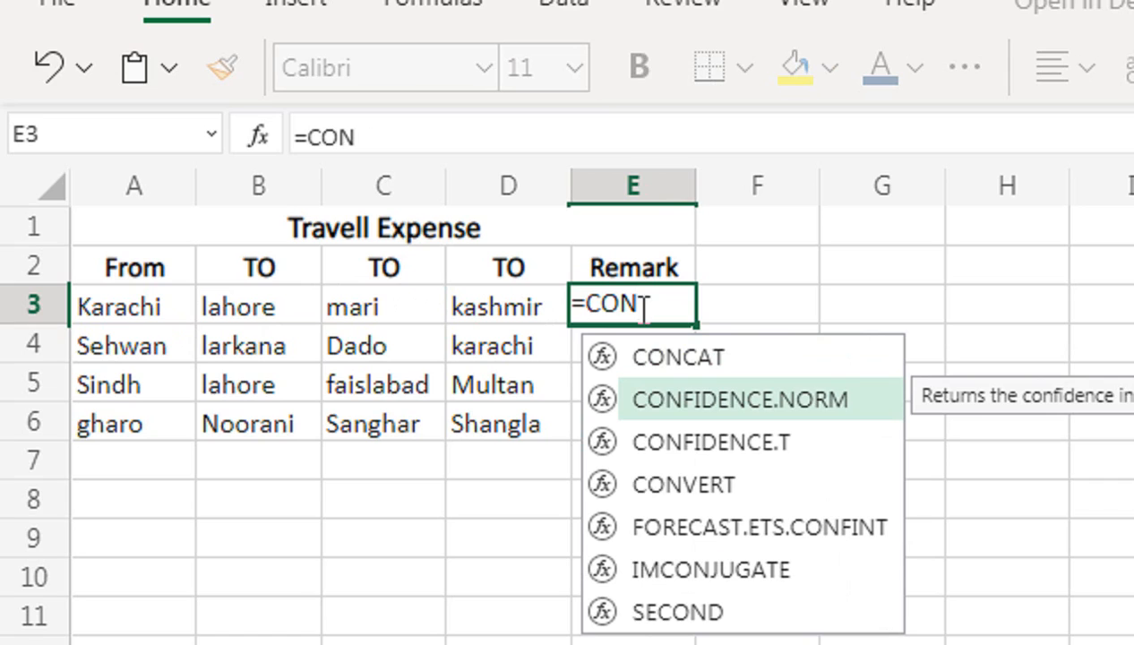
key(Up)
key(Tab)
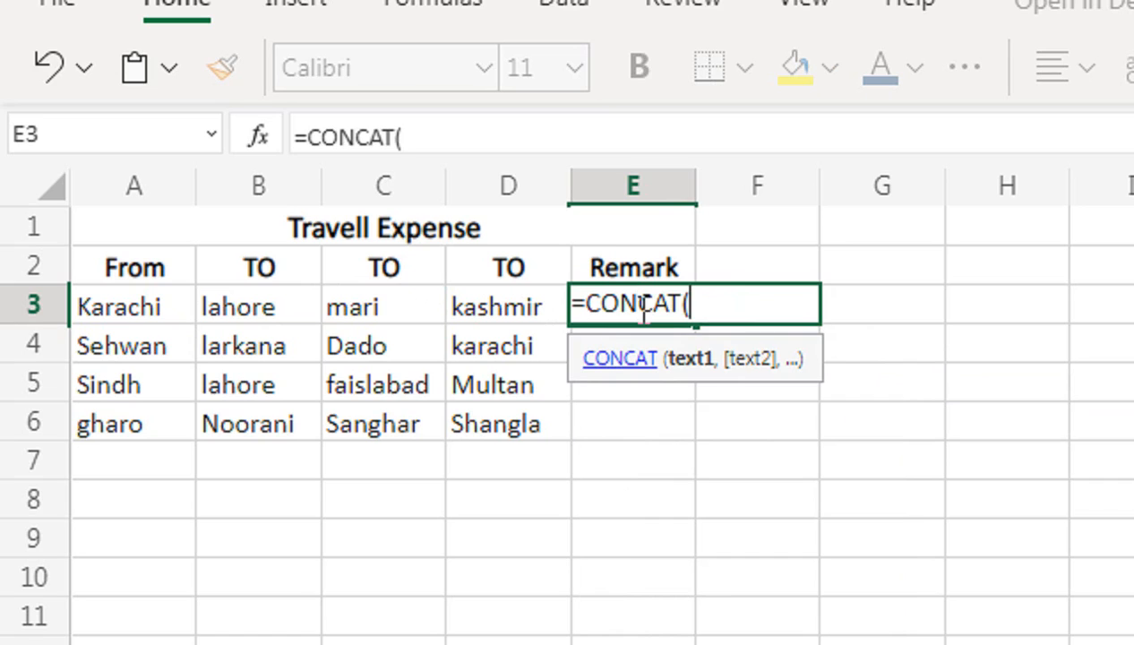
Complete the formula in E3 as =CONCAT(A3," ",B3) to join the first two places with a space.
key(Left)
key(Left)
key(Left)
key(Left)
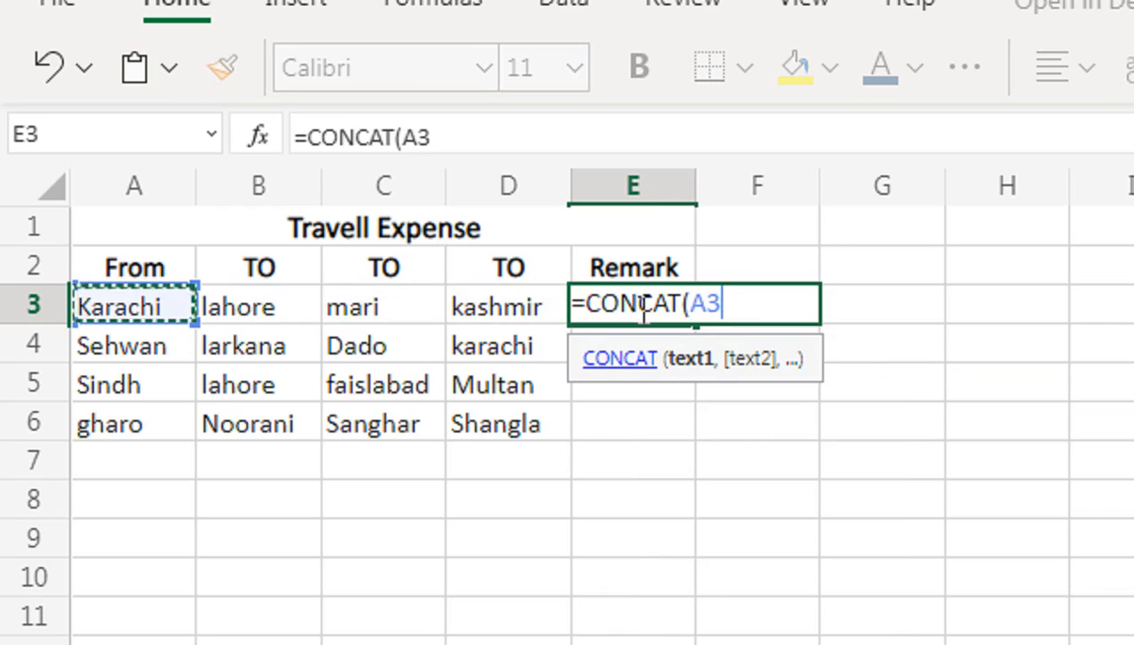
text(,)
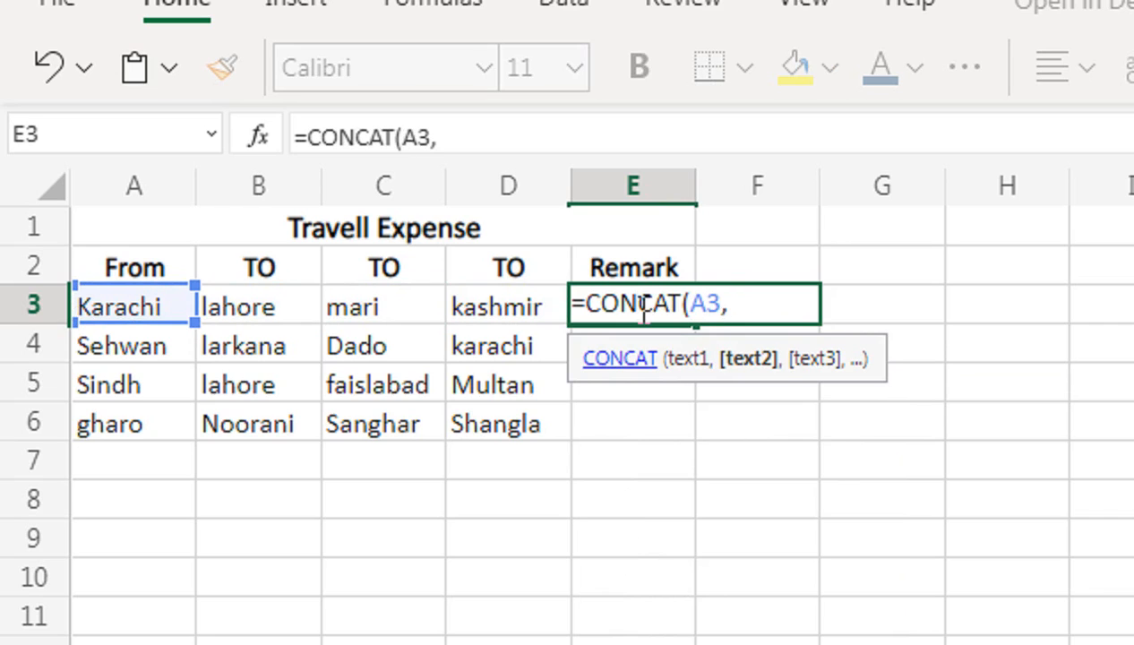
text(" ",)
key(Left)
key(Left)
key(Left)
key(Left)
key(Right)
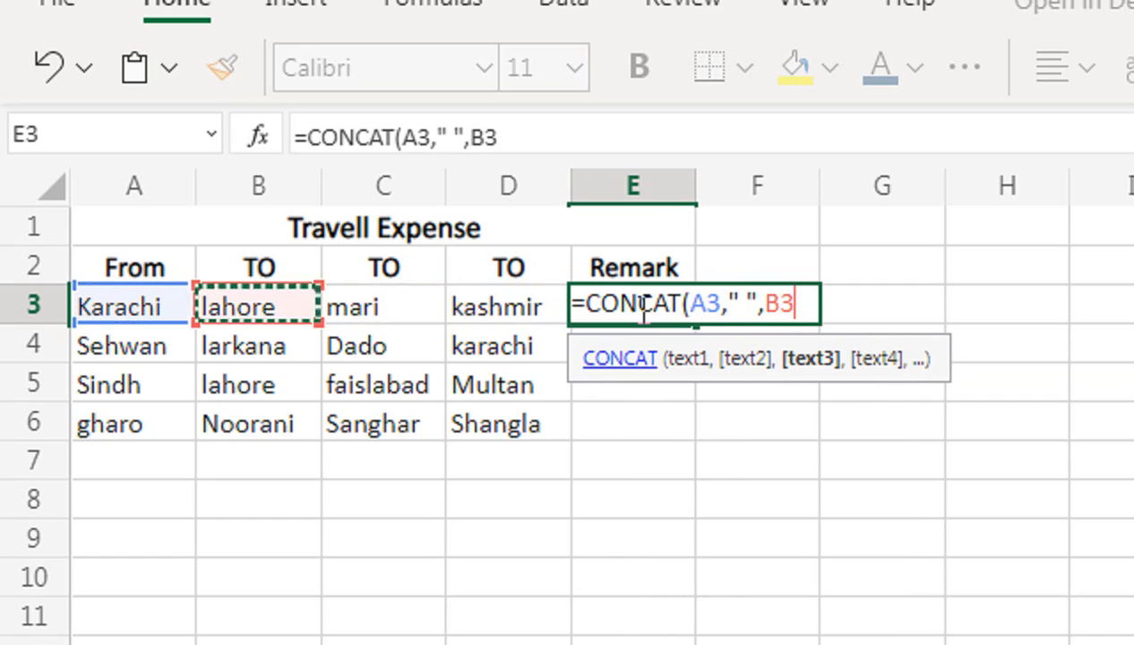
text())
key(Return)
click(641, 307)
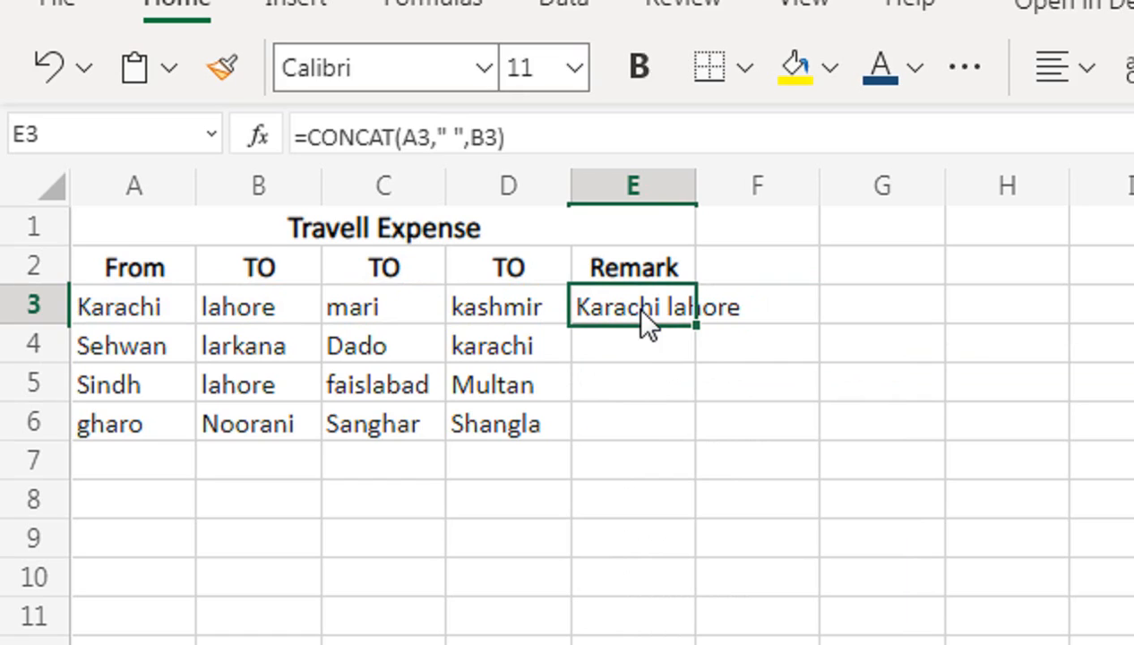
Try to change the separator text in E3's CONCAT formula to TO, and clear the cell.
double_click(641, 309)
click(741, 305)
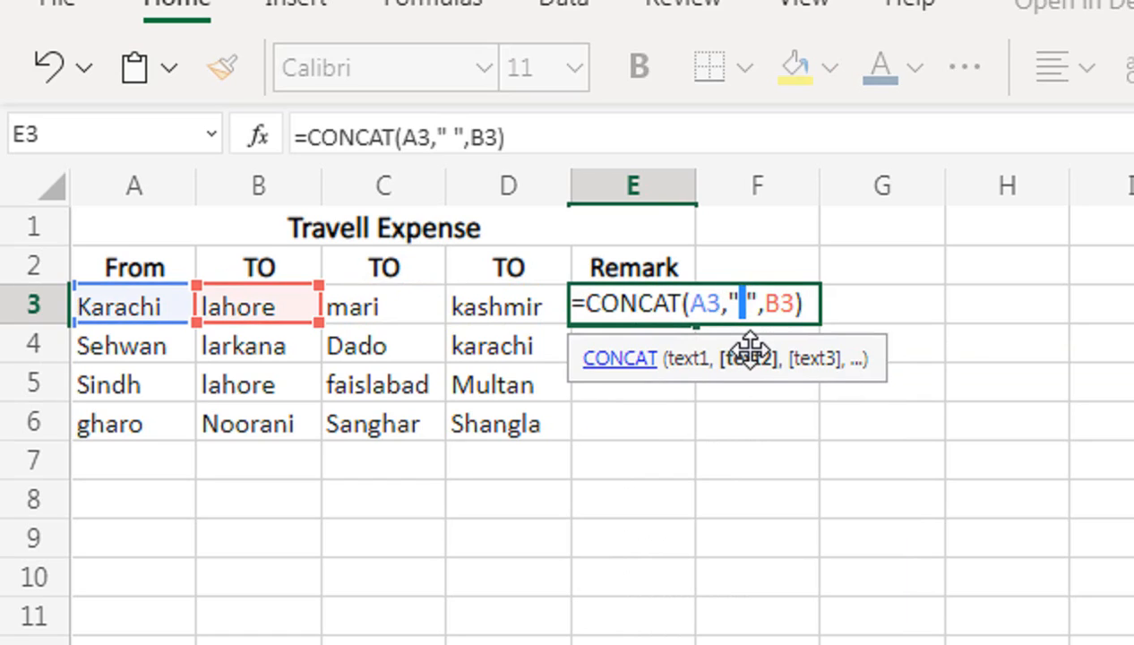
text(TO)
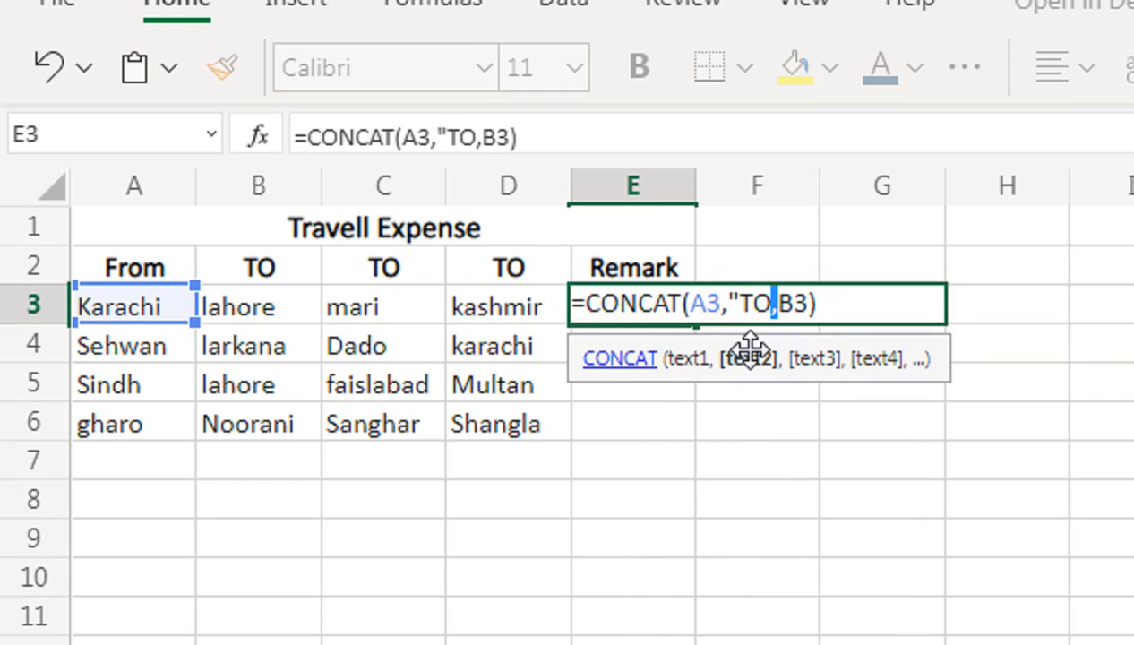
key(Return)
key(Up)
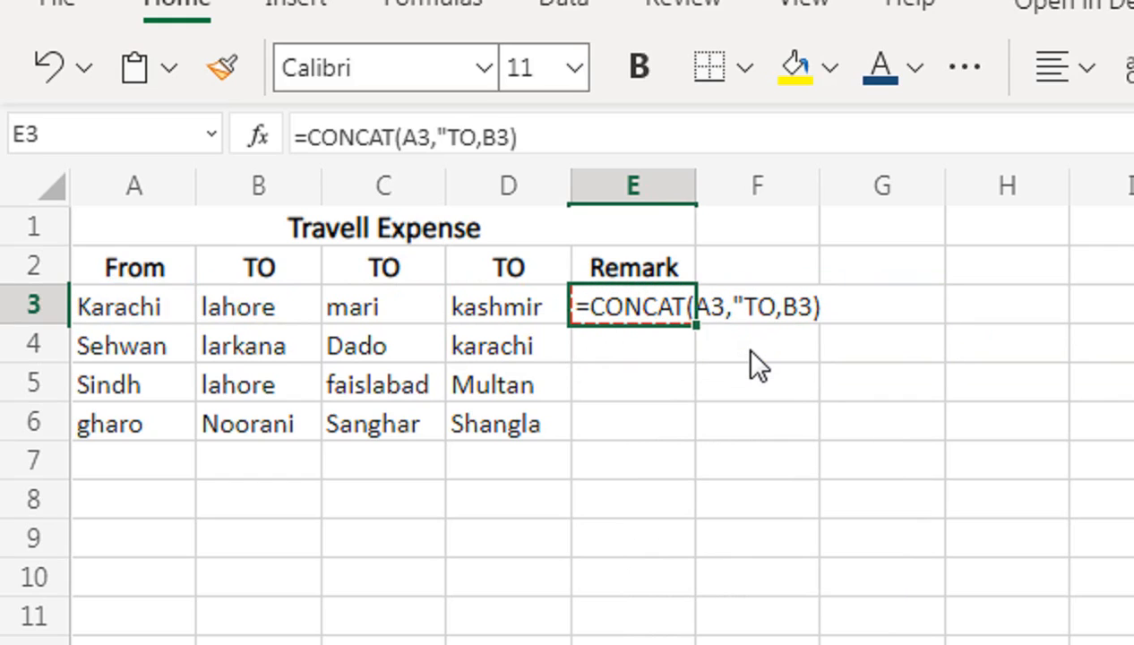
key(Delete)
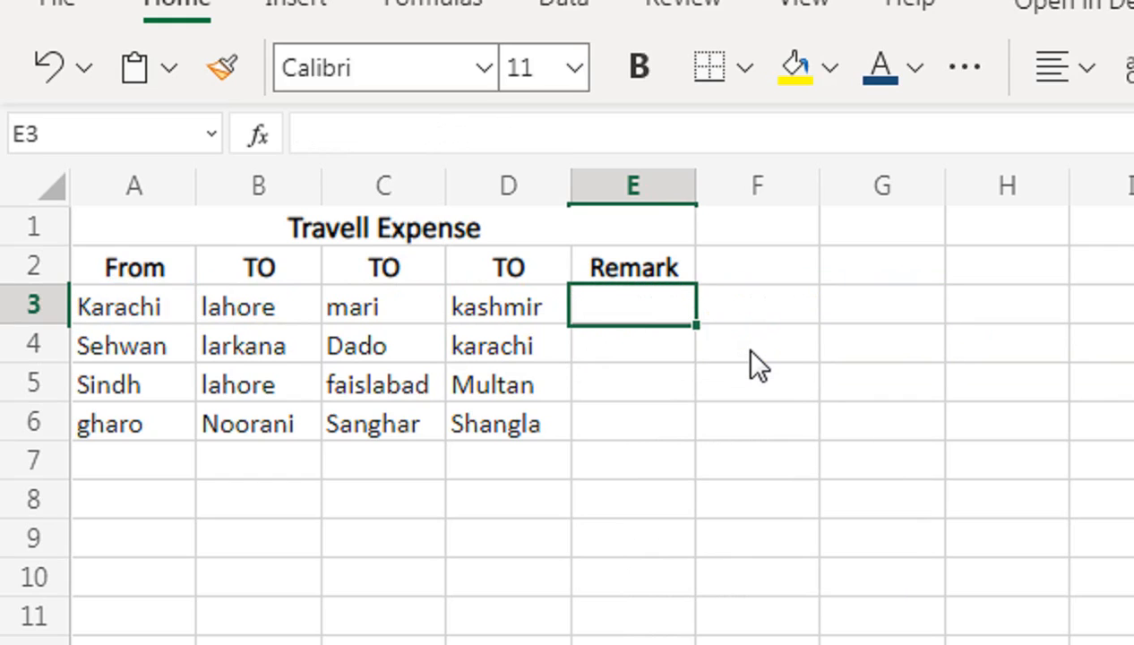
Start a new CONCAT formula in E3 with A3 as the first text and "TO" as the second.
text(=CON)
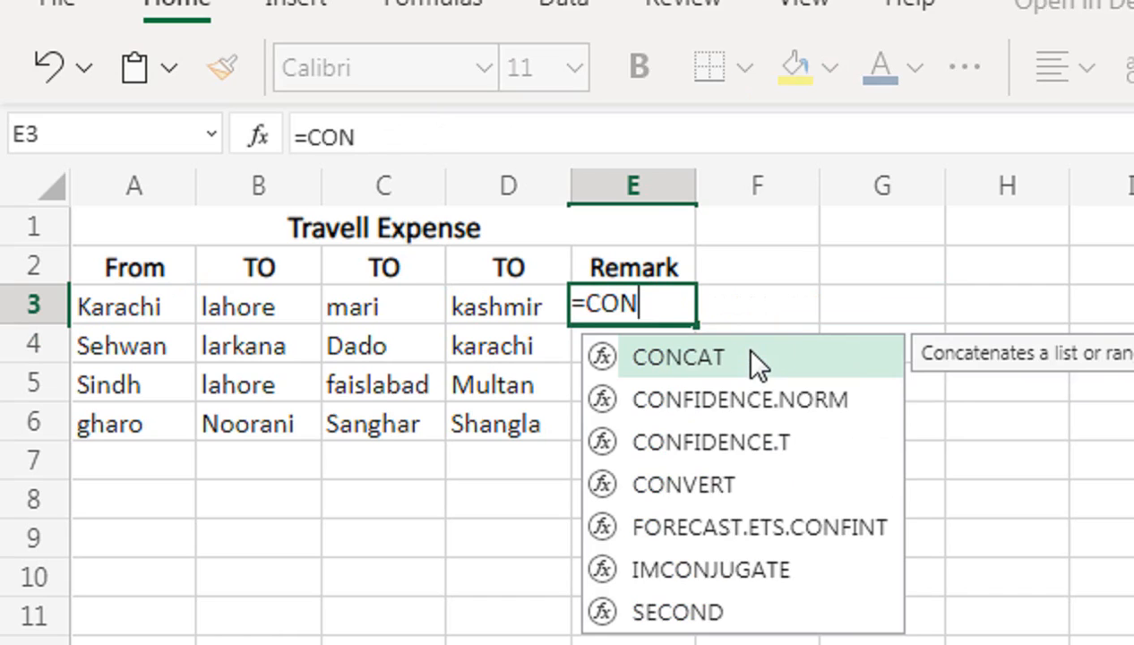
double_click(751, 352)
key(Left)
key(Left)
key(Left)
key(Left)
text(,"TO",)
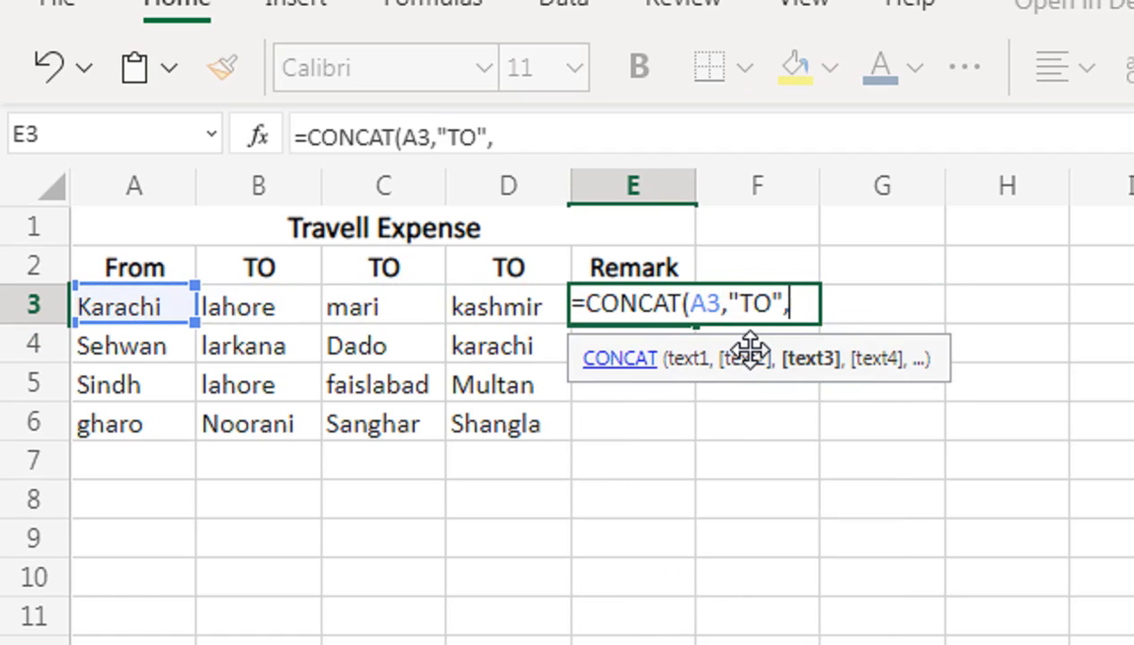
Add B3 as the third text and finish the formula in E3 as =CONCAT(A3,"TO",B3).
key(Left)
key(Left)
key(Left)
text())
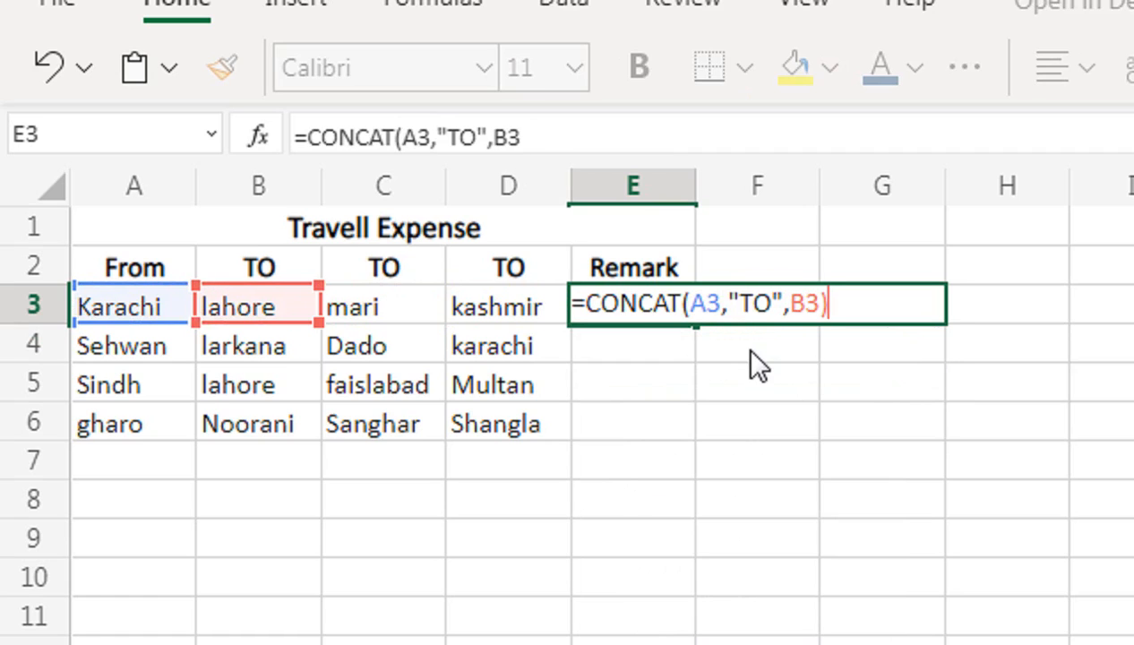
key(Return)
key(Up)
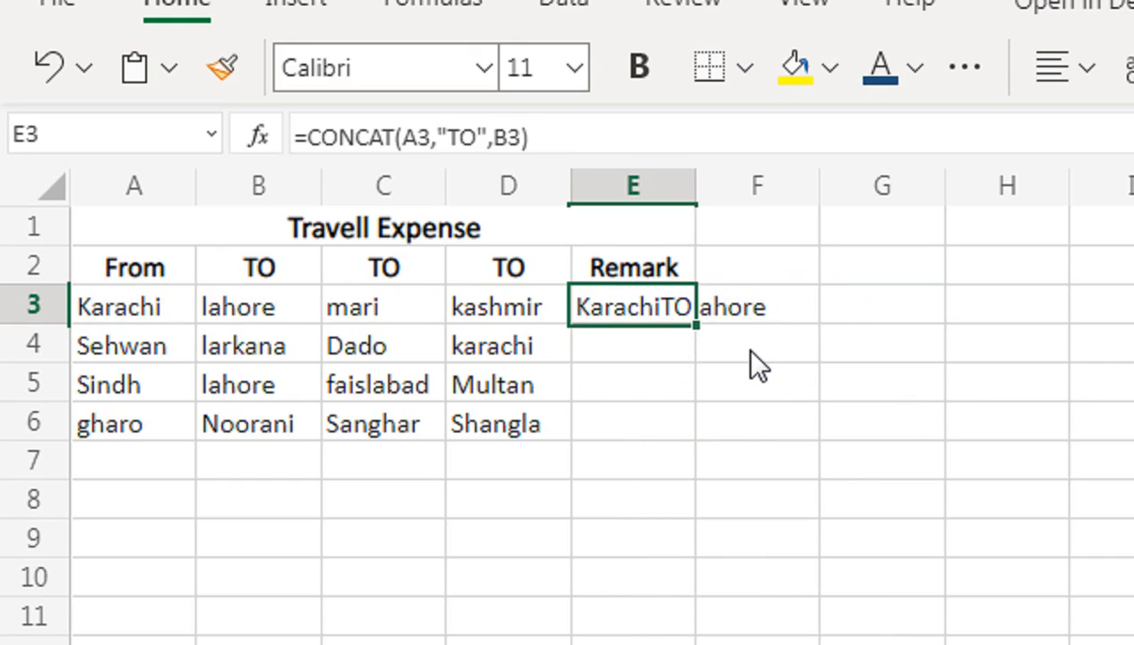
Clear E3 and start a TEXTJOIN formula there with " TO " as the delimiter, including the surrounding spaces.
key(Delete)
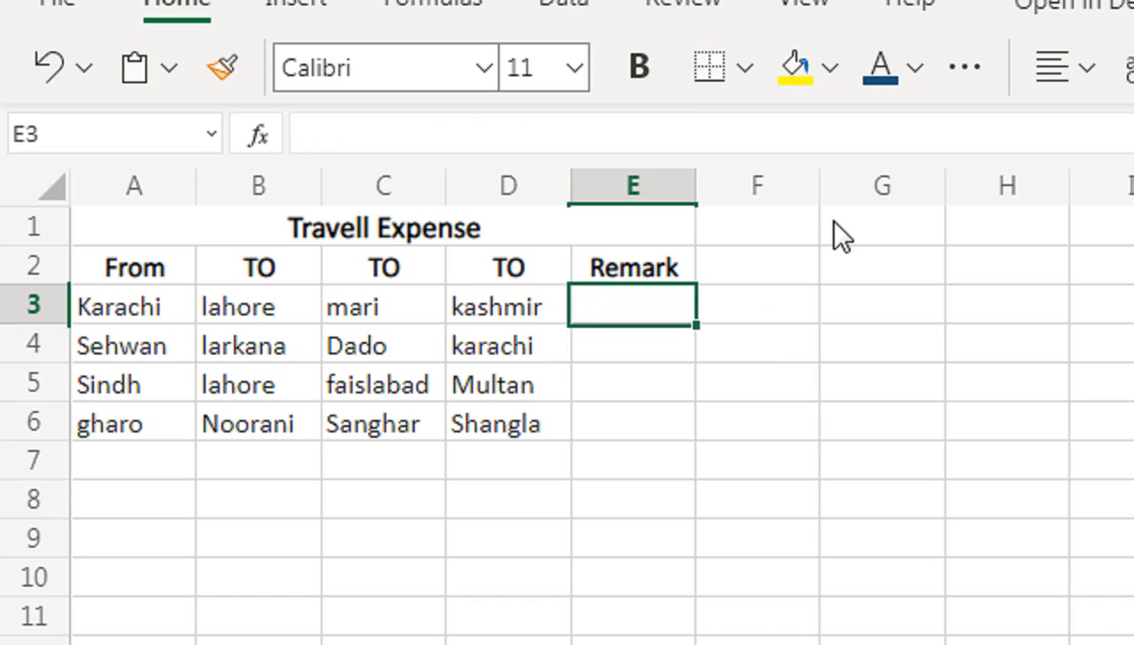
text(=TEXT)
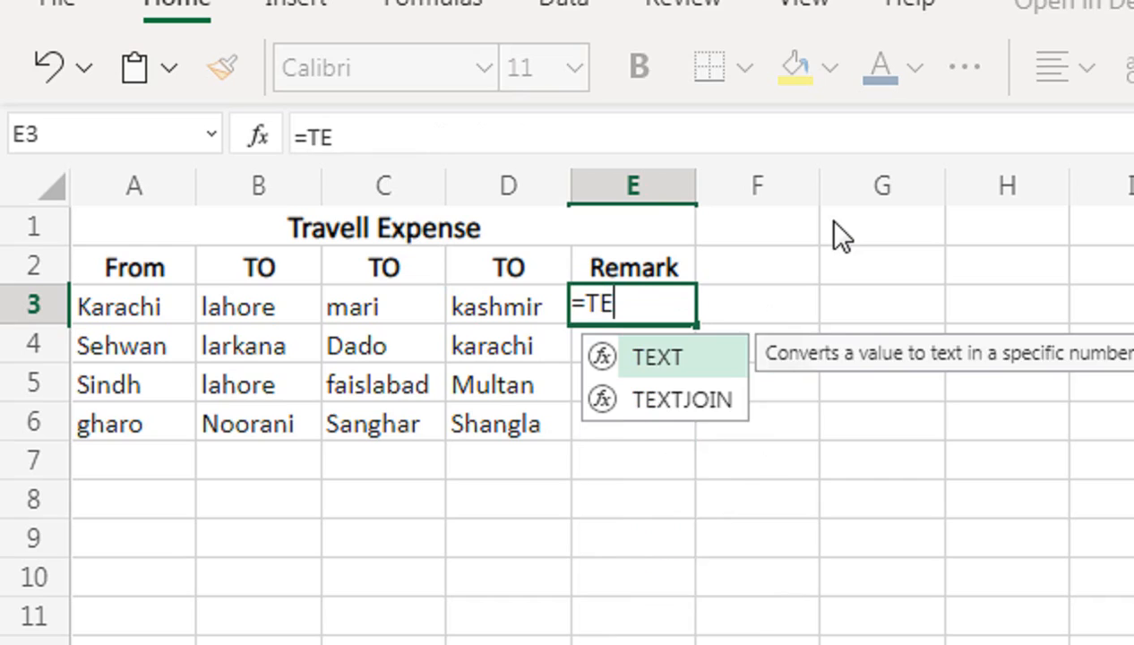
key(Down)
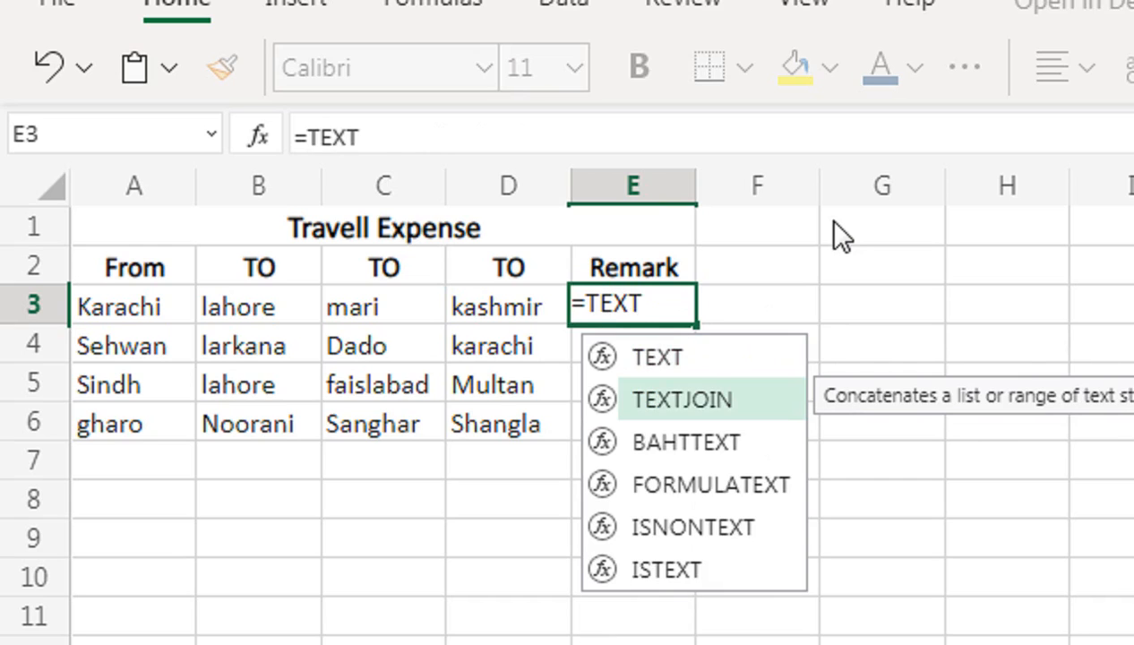
key(Tab)
text(" )
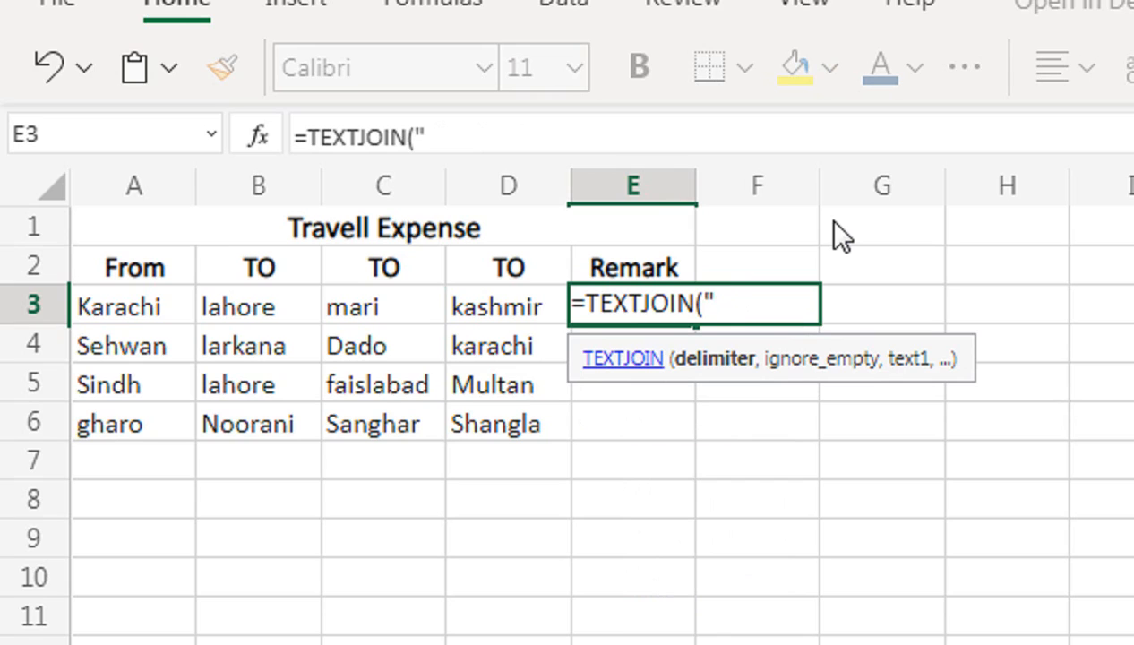
text(TO)
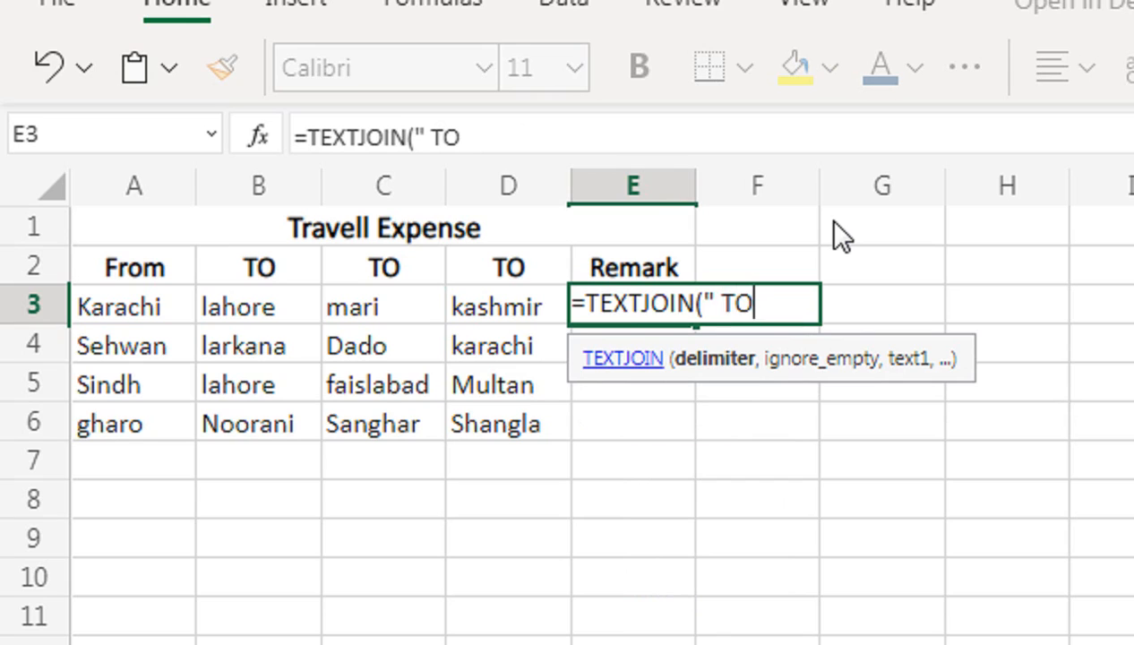
text( ",)
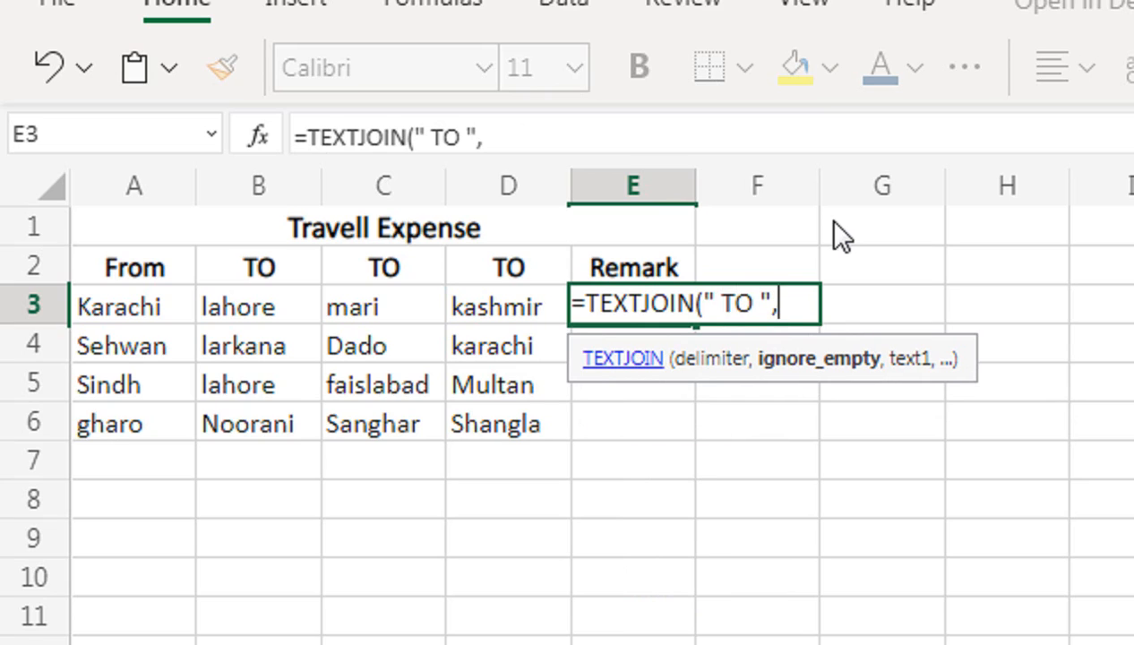
text(TRUE()
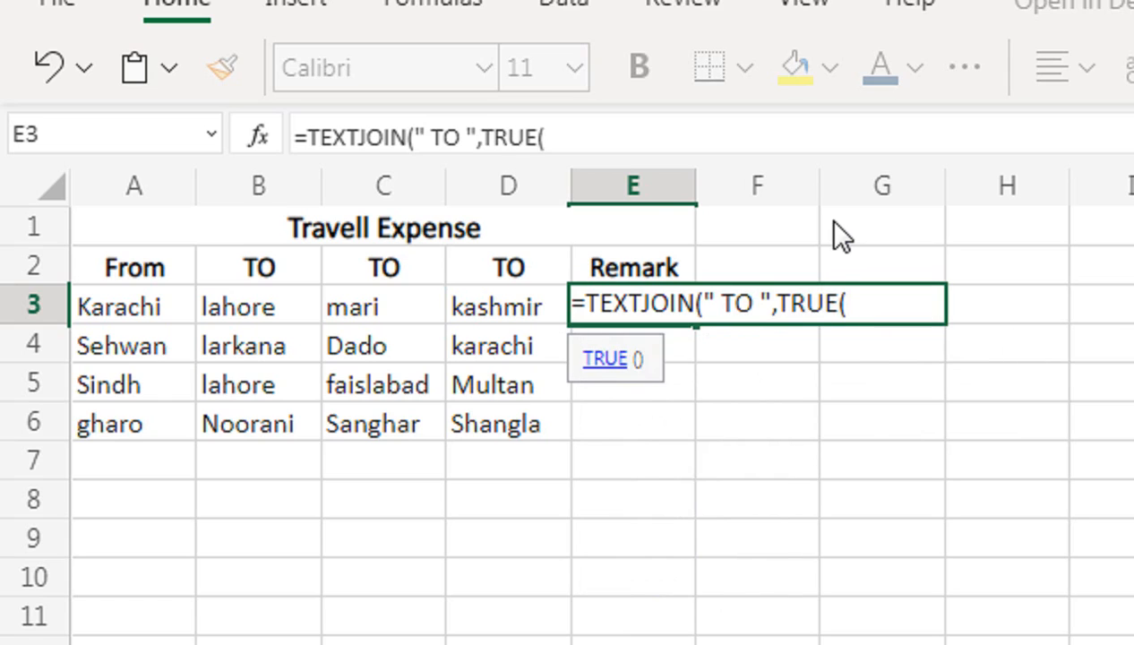
Complete the TEXTJOIN formula in E3 with ignore_empty set to TRUE and the text range A3:D3.
key(BackSpace)
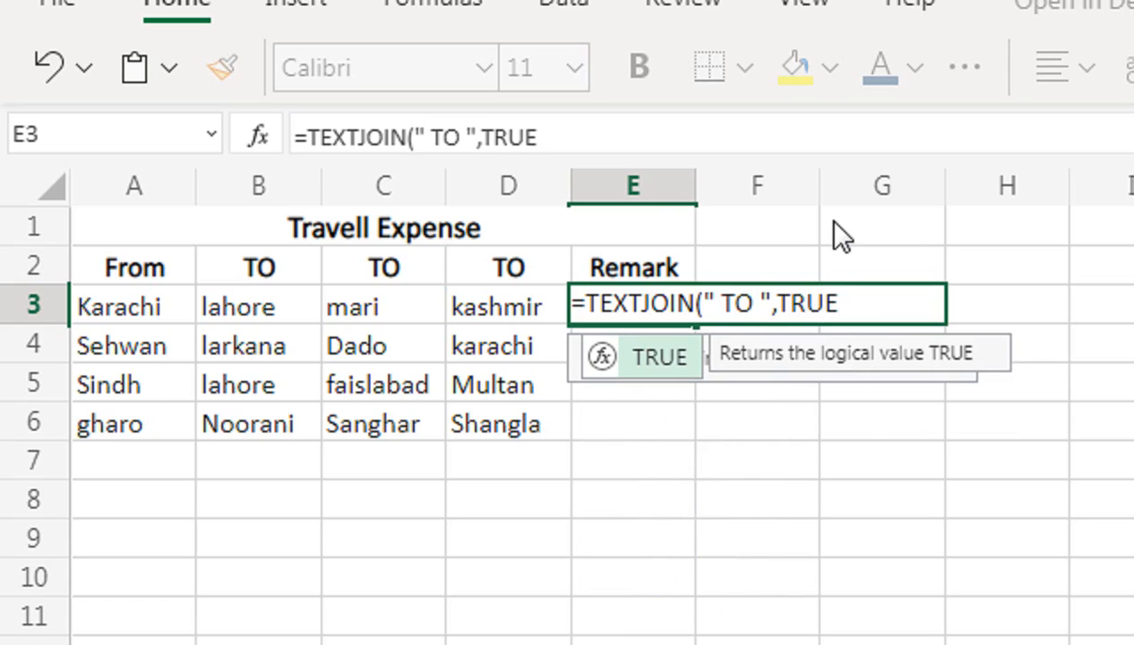
text(,)
key(Left)
key(Left)
key(Left)
key(Left)
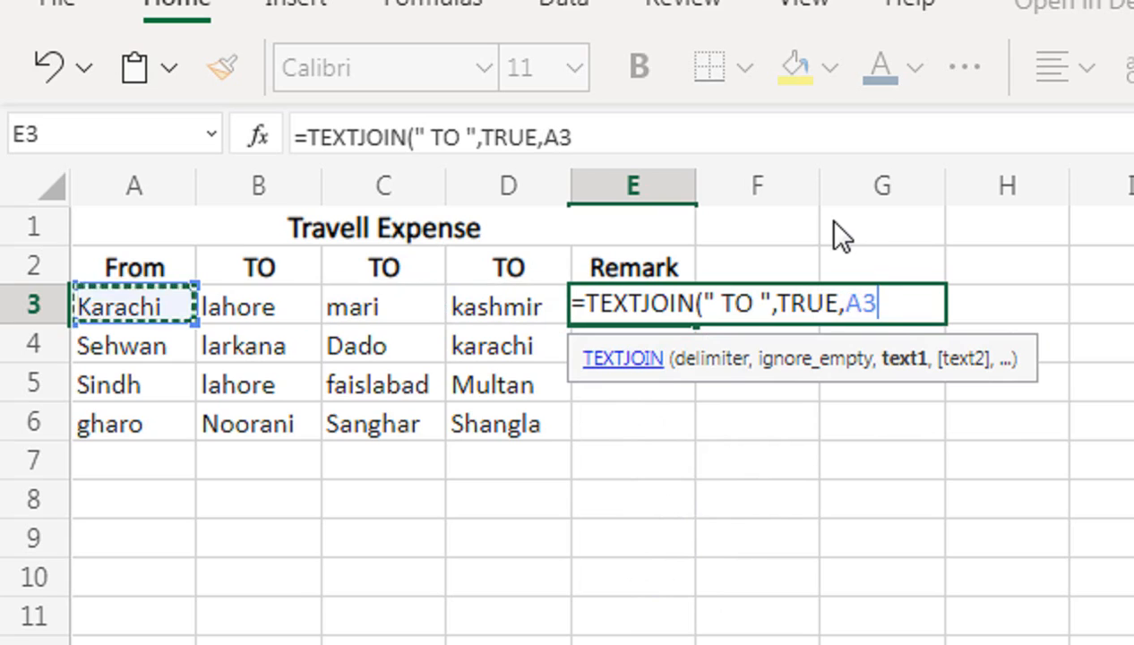
key(shift+Right)
key(shift+Right)
key(shift+Right)
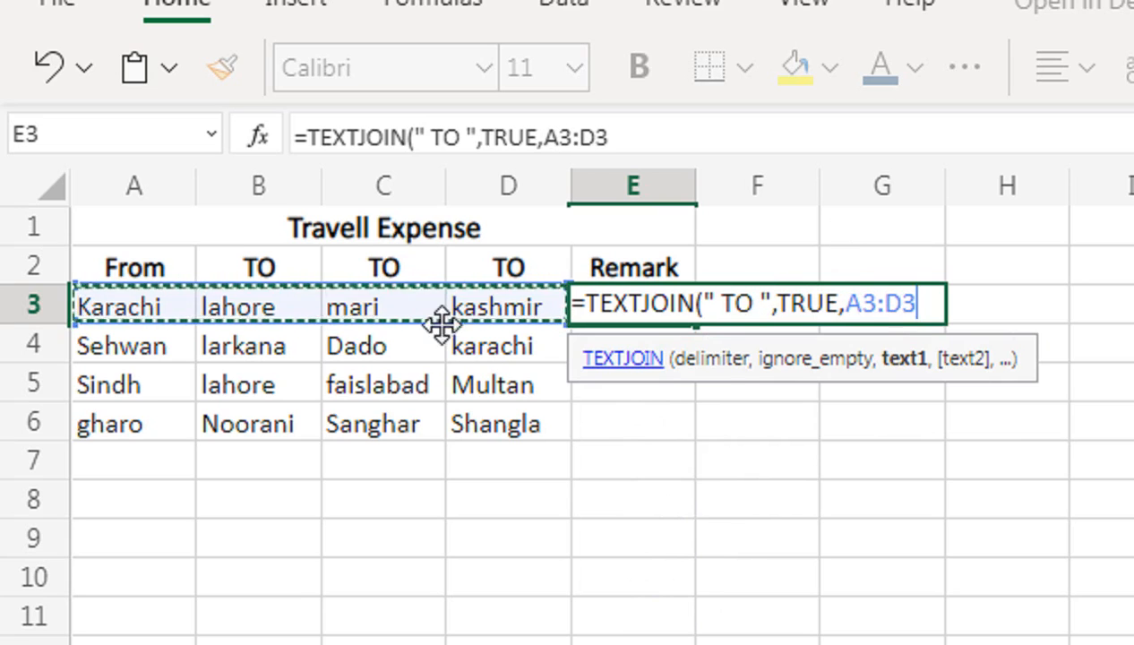
text())
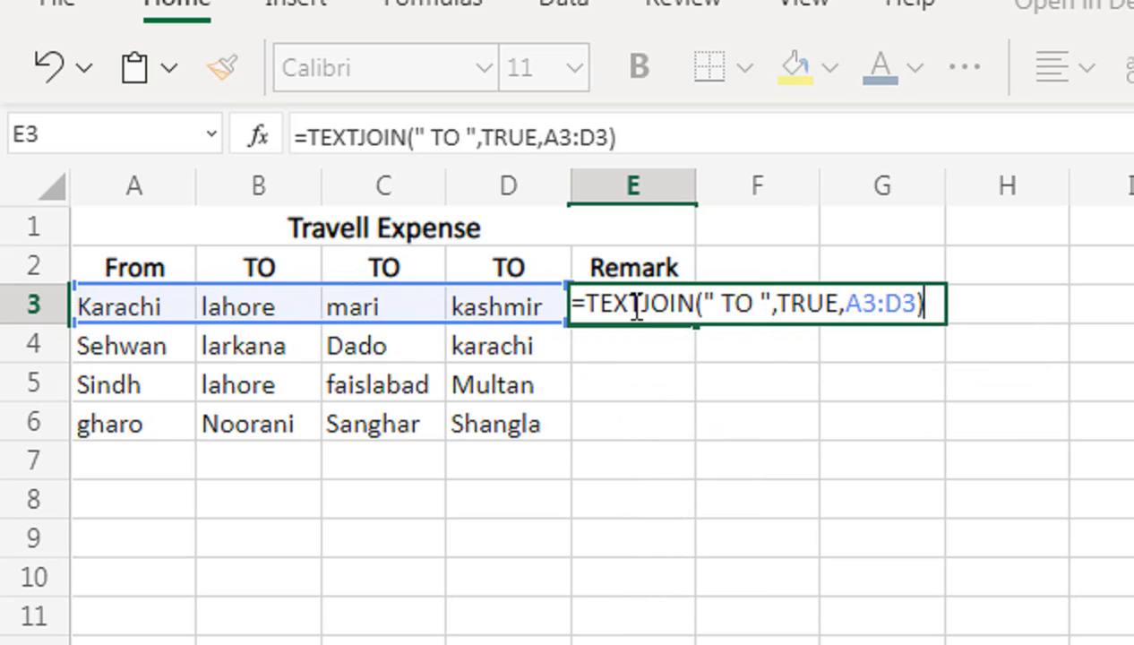
key(Return)
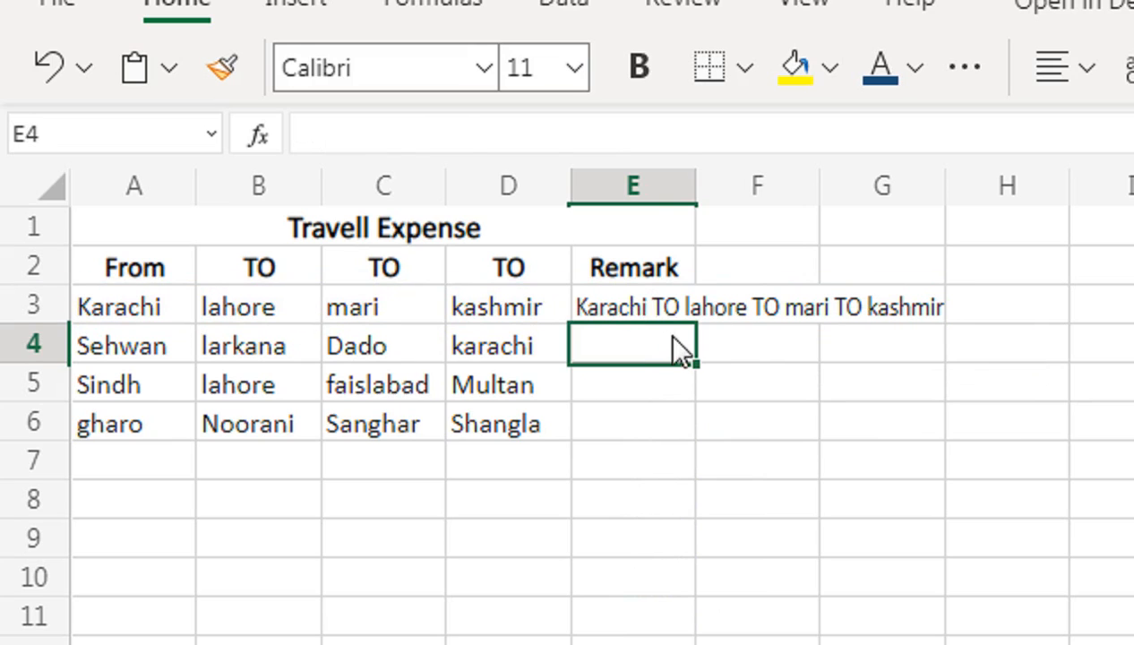
Fill the TEXTJOIN result from E3 down the Remark column to E6.
click(678, 311)
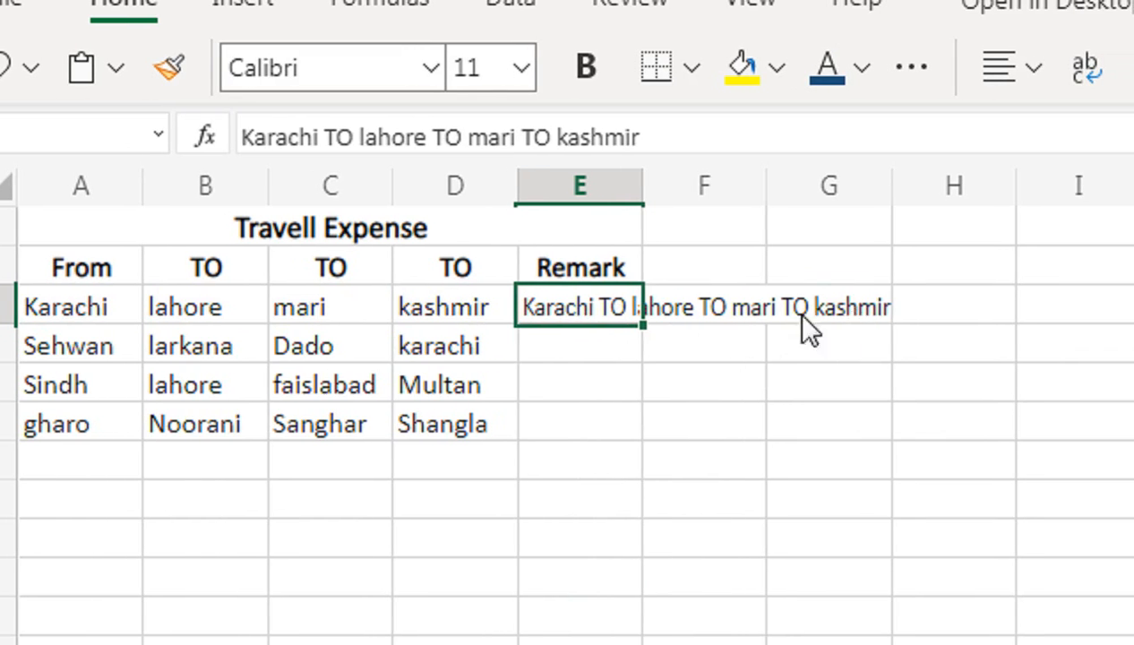
drag(644, 324, 636, 434)
click(780, 360)
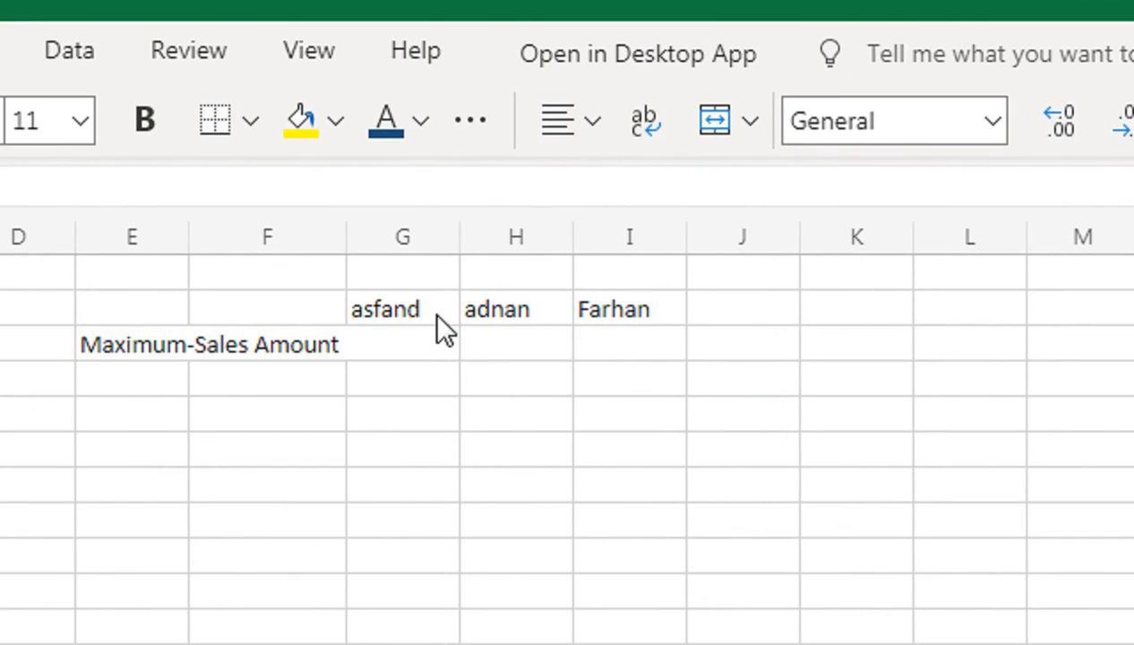
Start a MAXIFS formula in G3 beside the Maximum-Sales Amount label.
click(416, 349)
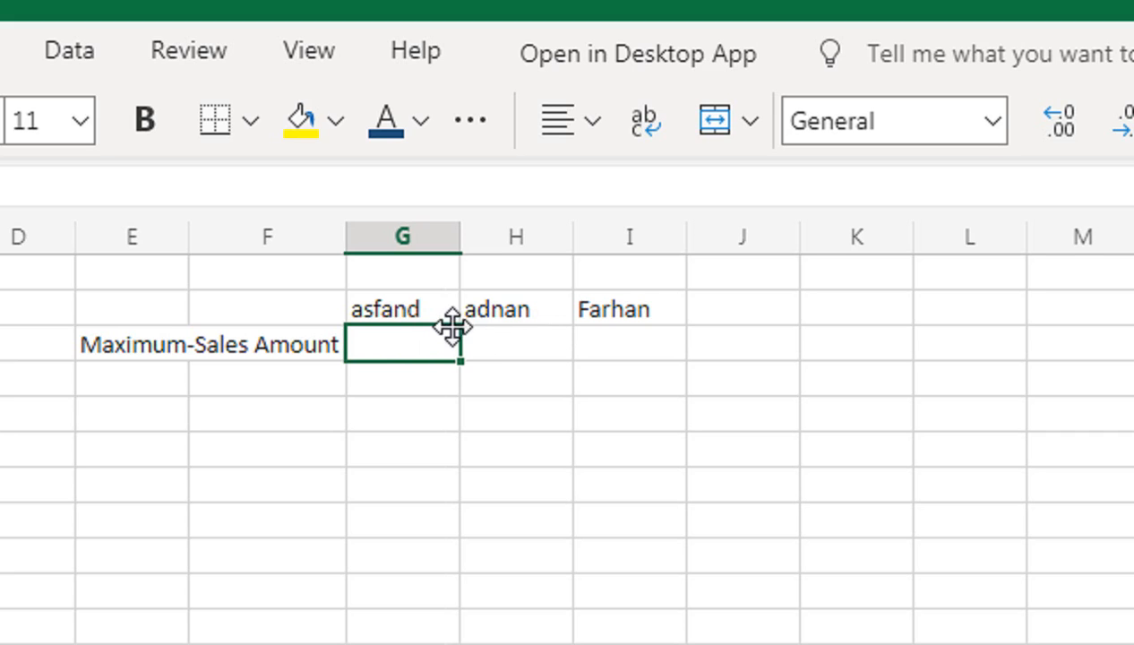
text(=MAXIF)
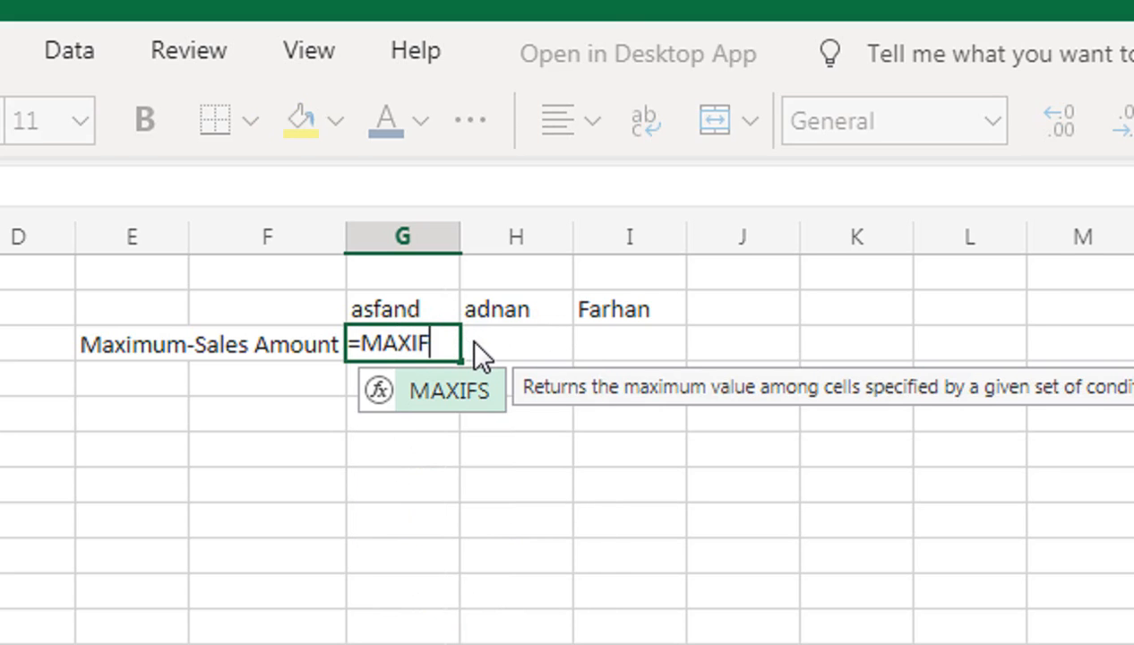
key(Tab)
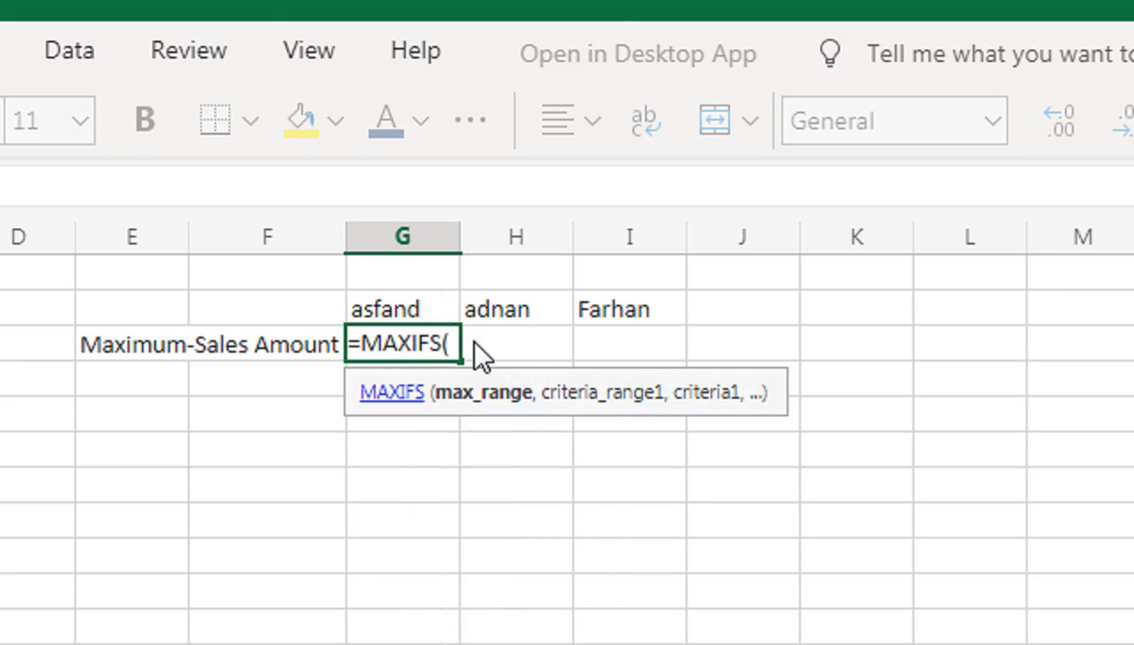
key(Left)
key(Left)
key(Left)
key(Left)
key(Left)
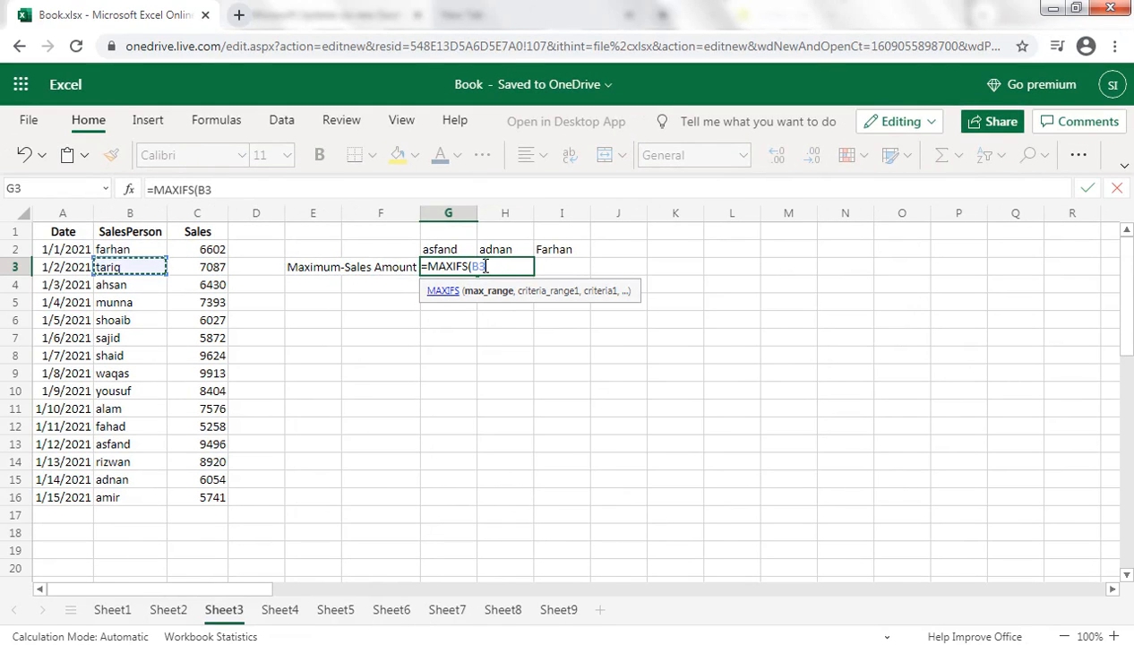
click(204, 255)
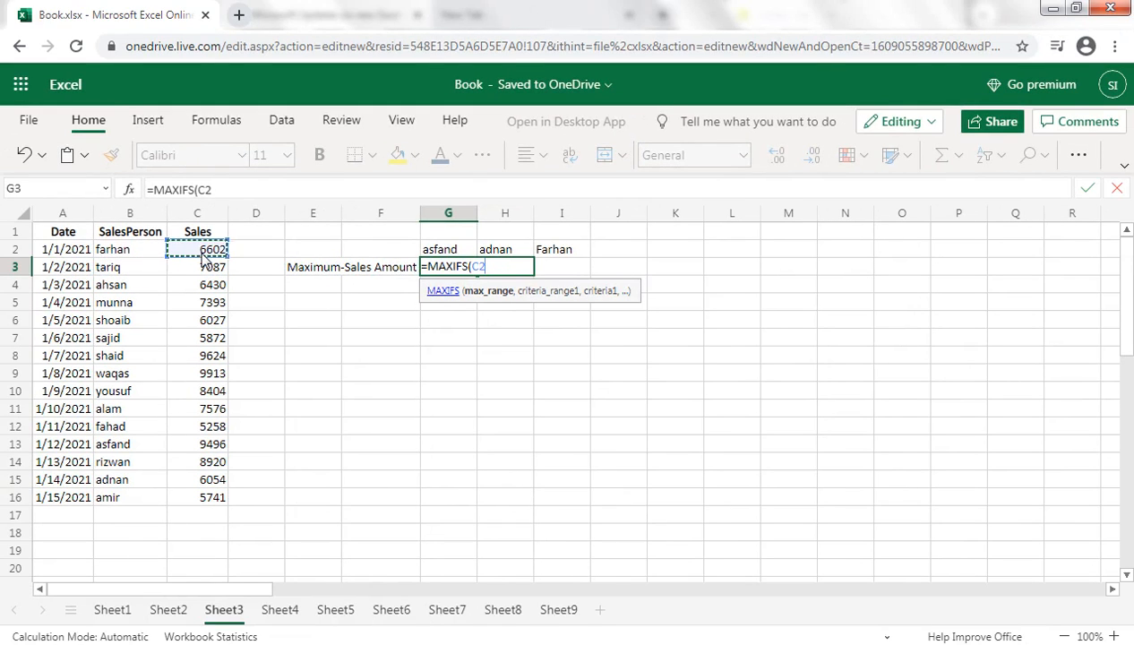
key(ctrl+shift+Down)
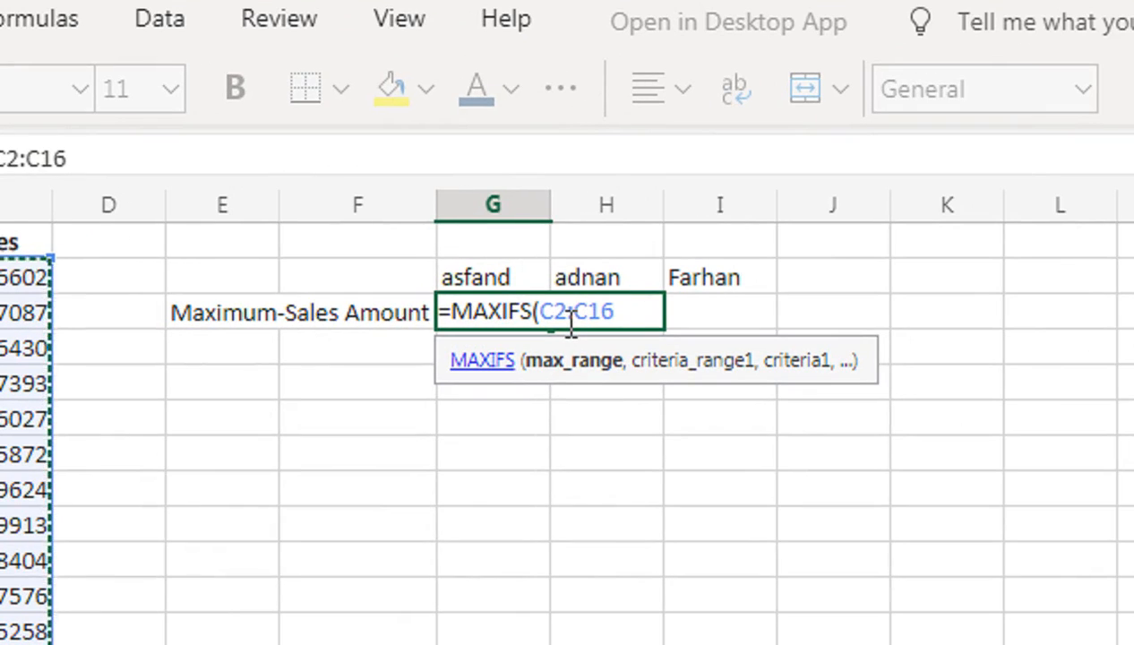
text(,)
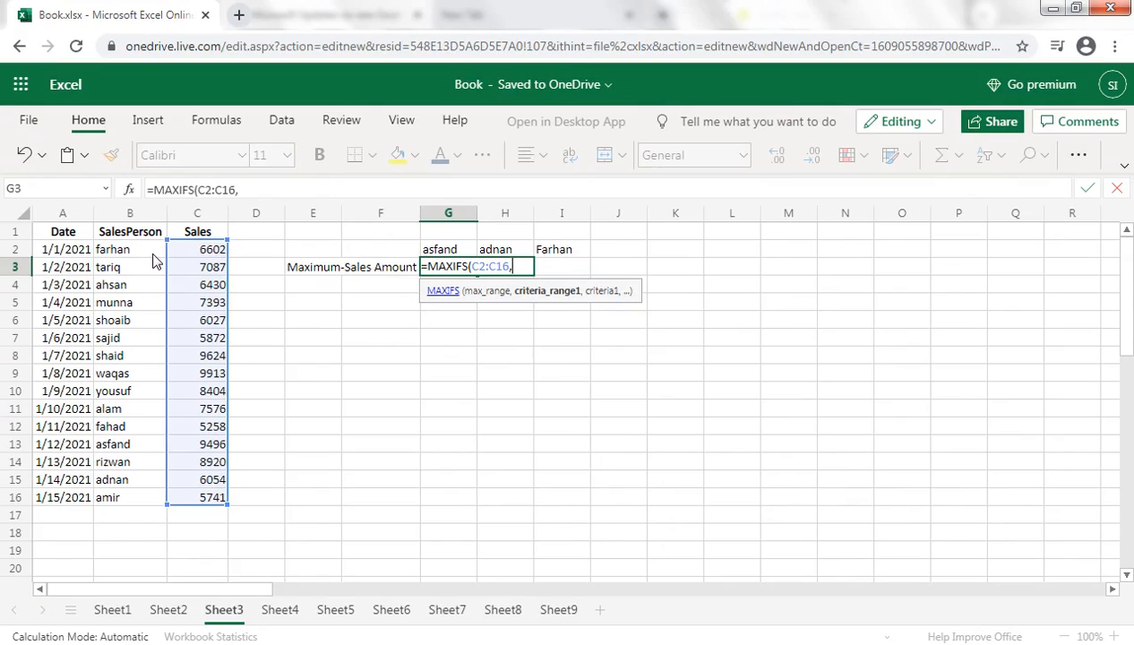
click(152, 255)
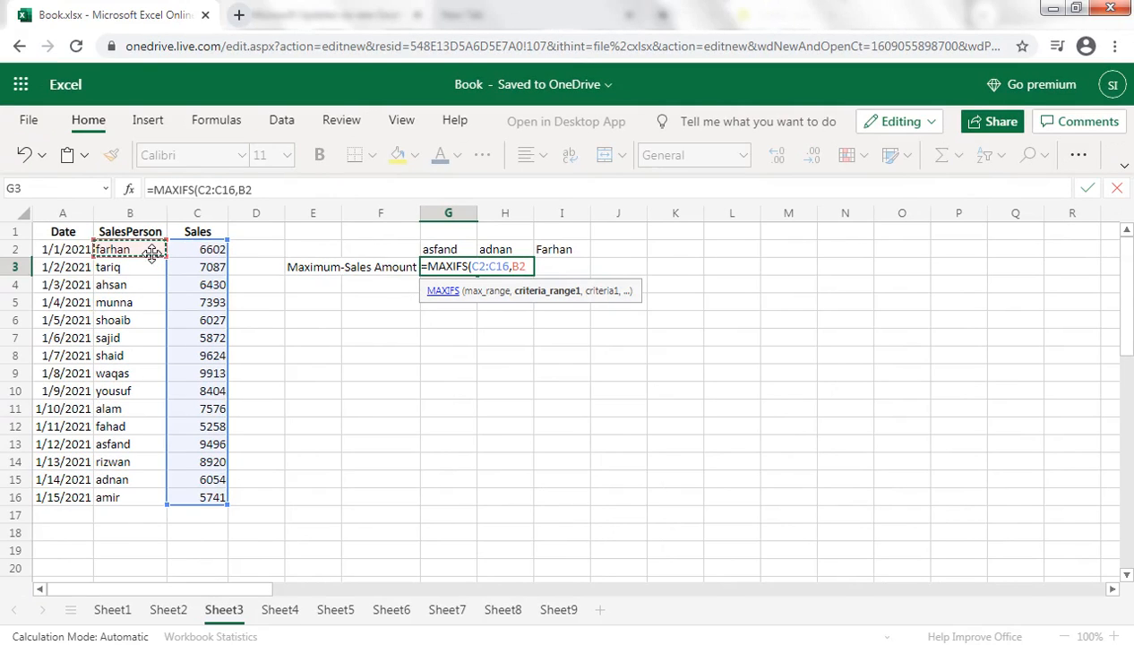
key(ctrl+shift+Down)
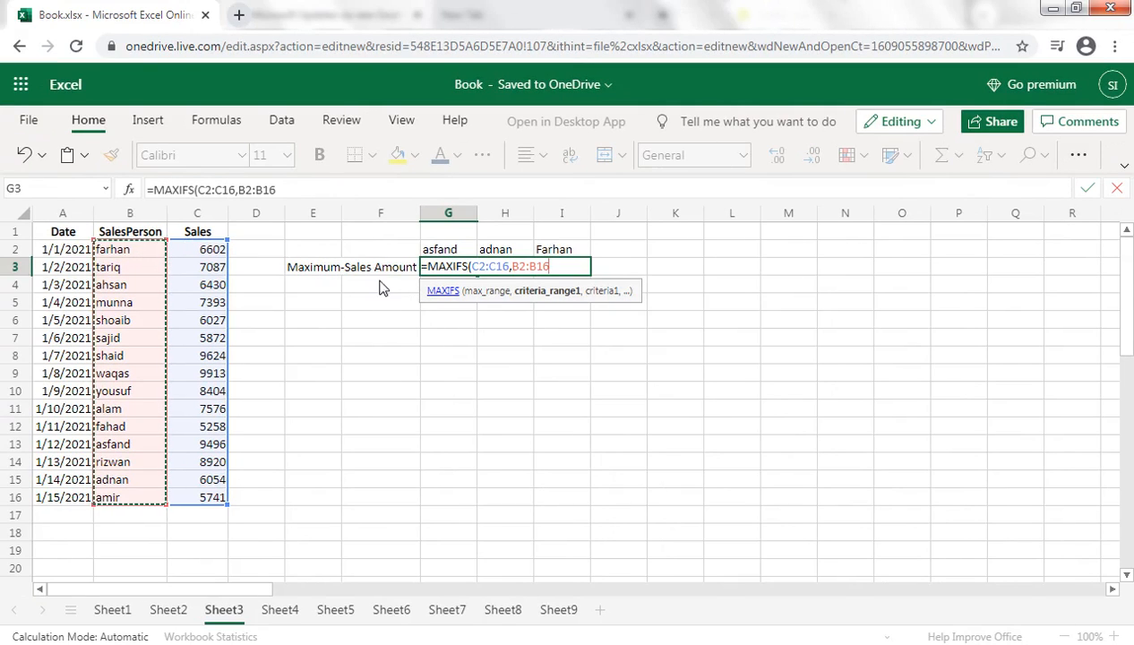
key(F4)
click(500, 265)
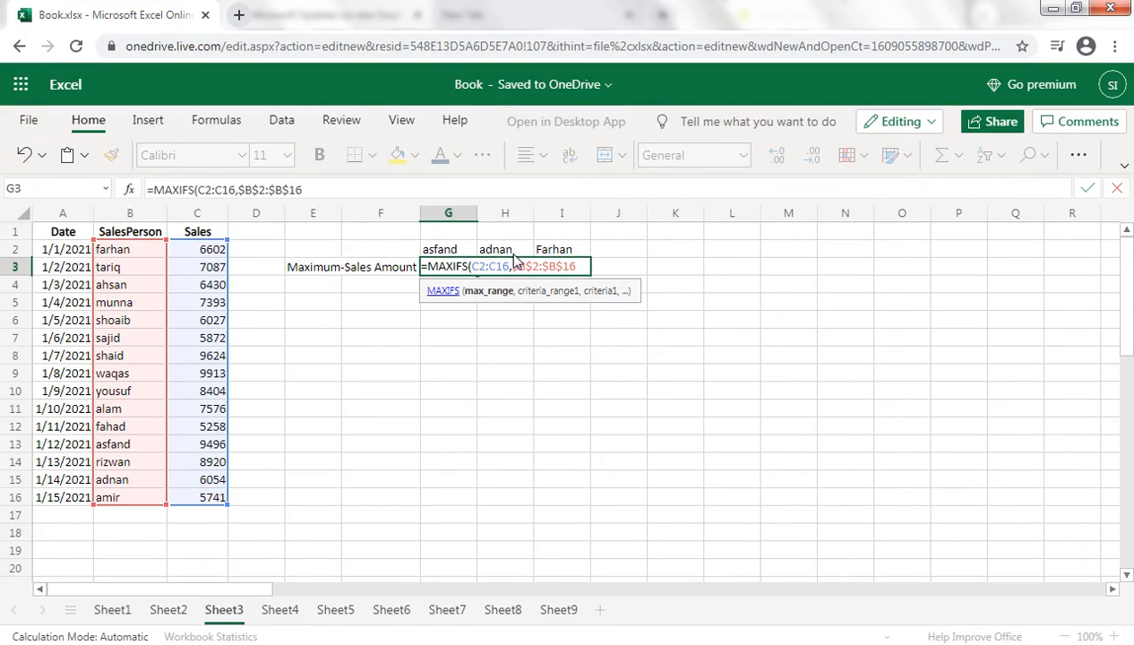
key(BackSpace)
key(BackSpace)
key(BackSpace)
key(BackSpace)
key(BackSpace)
key(BackSpace)
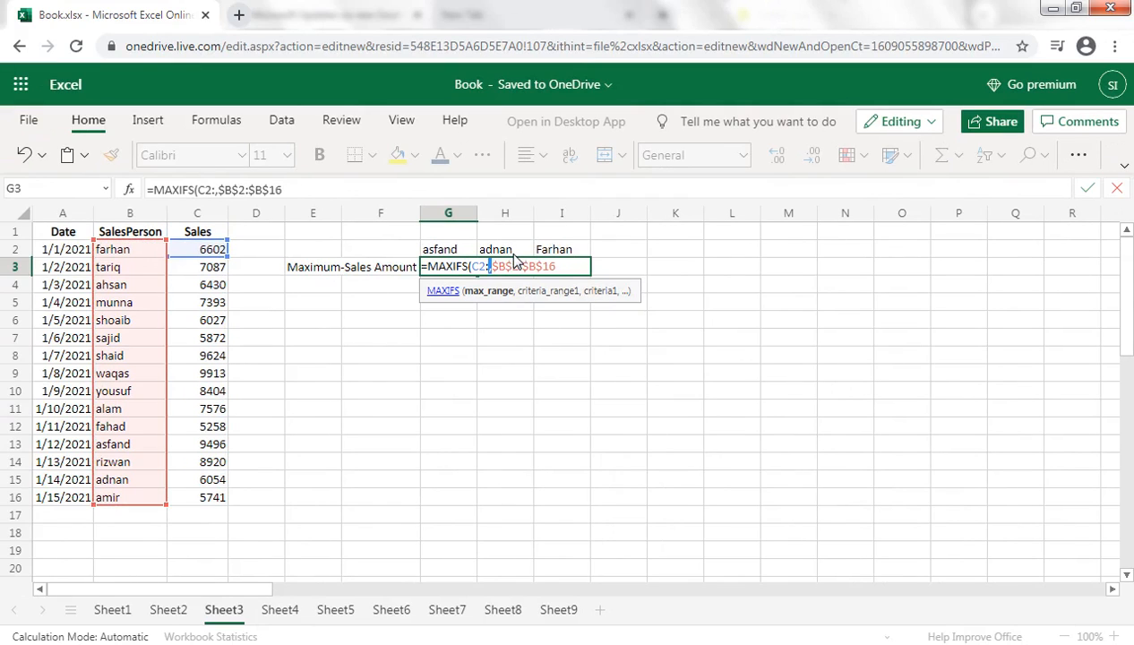
click(550, 266)
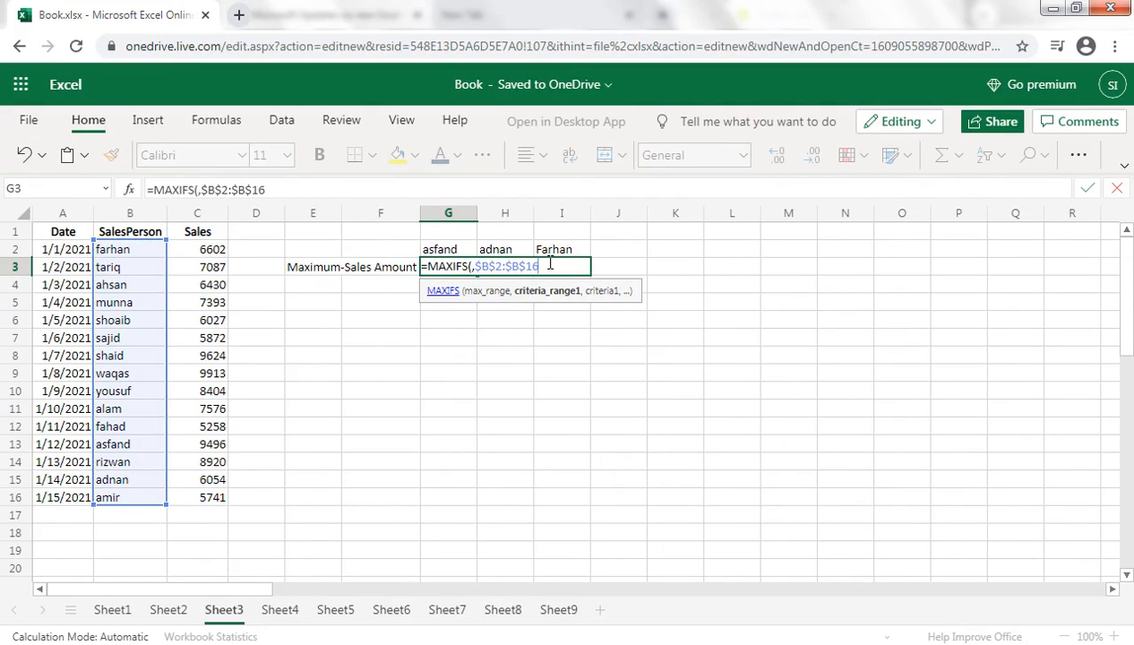
key(BackSpace)
key(BackSpace)
key(BackSpace)
key(BackSpace)
key(BackSpace)
key(BackSpace)
key(BackSpace)
key(BackSpace)
key(BackSpace)
key(BackSpace)
key(BackSpace)
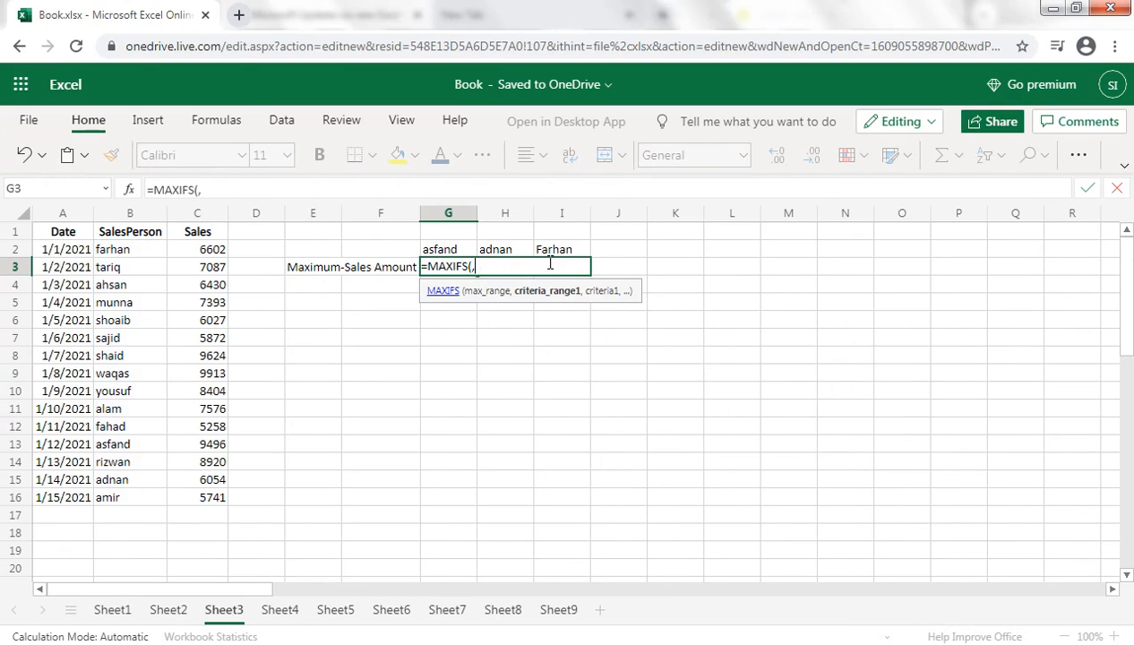
Set the max_range of the MAXIFS formula in G3 to the absolute Sales range $C$2:$C$16.
click(209, 254)
key(ctrl+shift+Down)
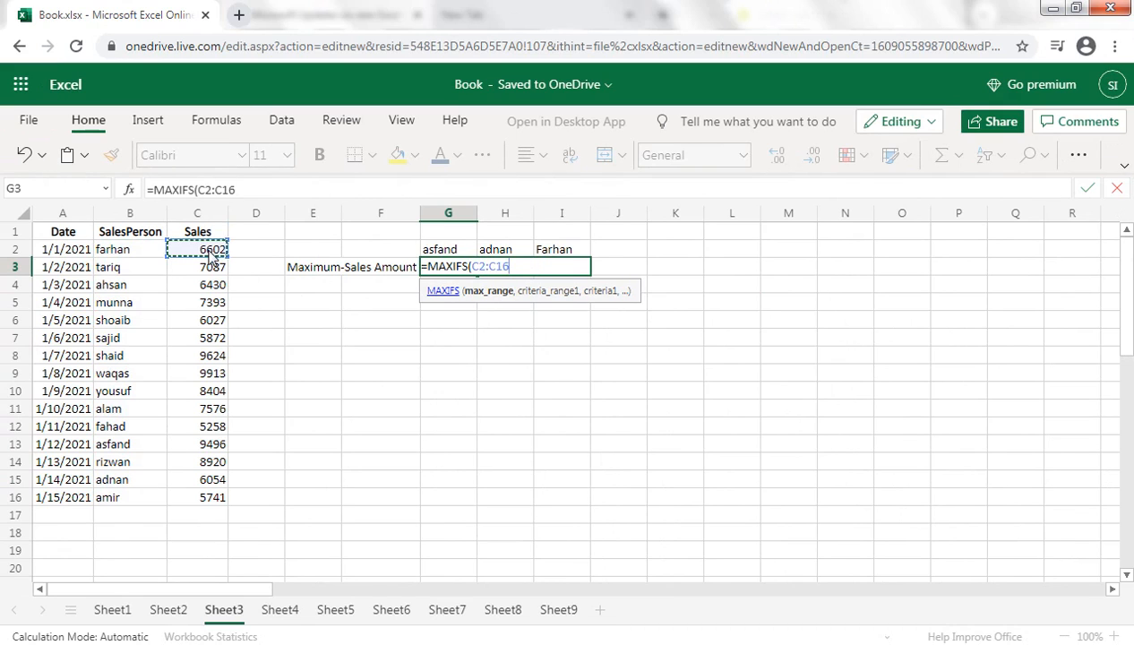
key(F4)
text(,)
Complete the MAXIFS formula in G3 with the absolute SalesPerson range $B$2:$B$16 as criteria range and G2 as criterion.
click(121, 251)
key(ctrl+shift+Down)
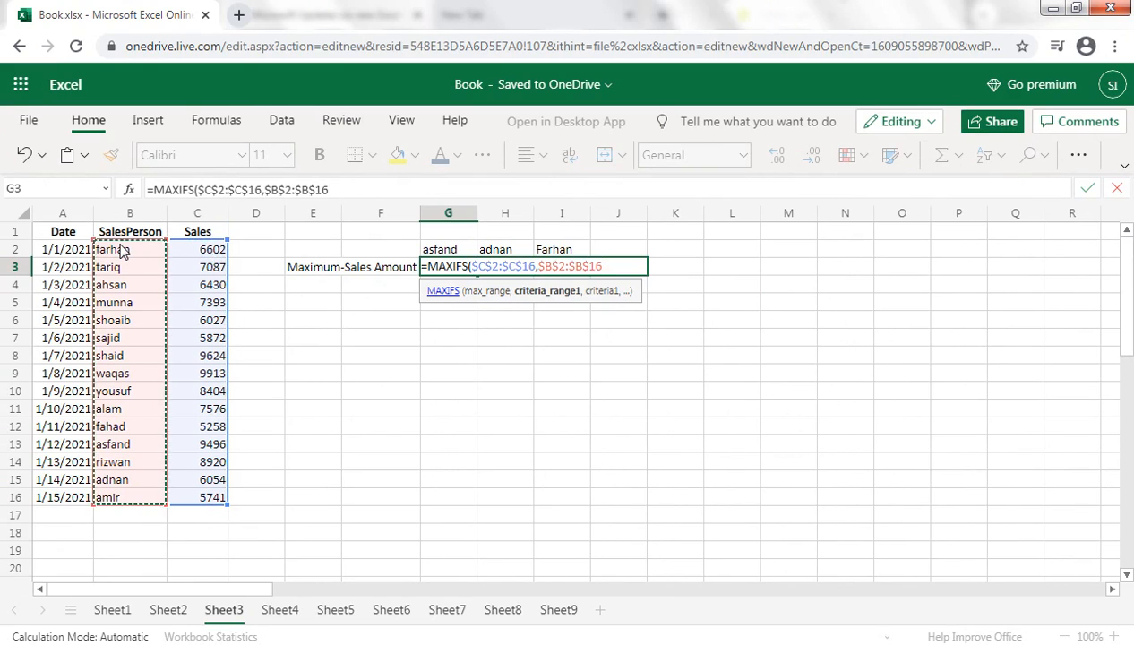
key(F4)
text(,)
click(434, 255)
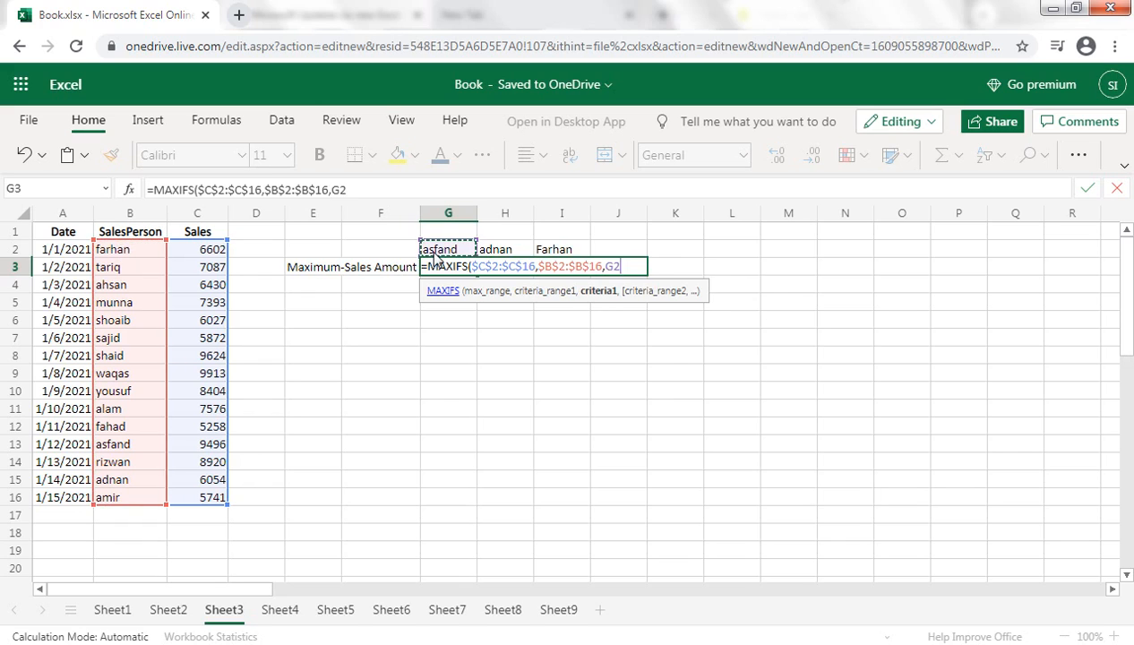
text())
key(Return)
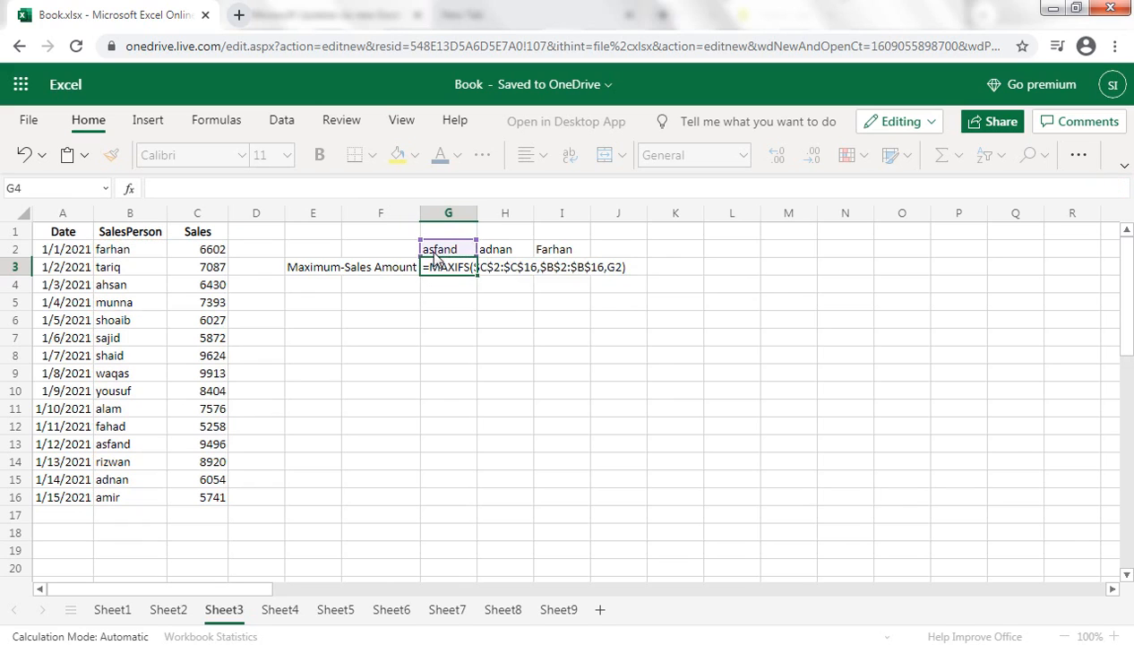
Fill the MAXIFS formula from G3 across to I3.
key(Up)
key(shift+Right)
key(shift+Right)
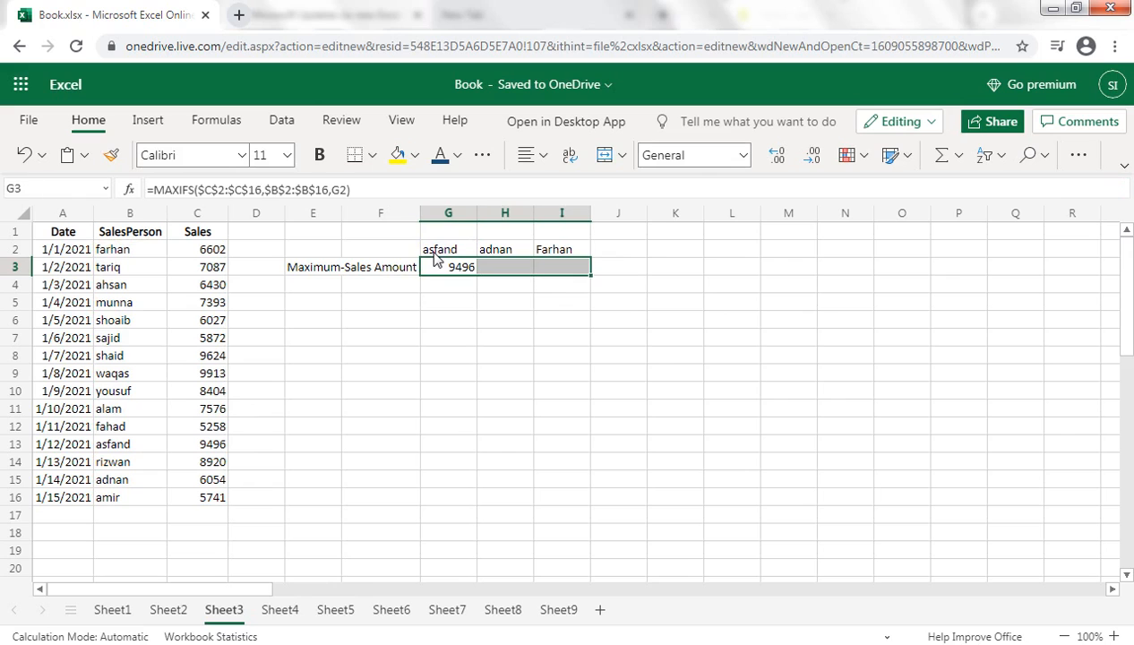
key(ctrl+r)
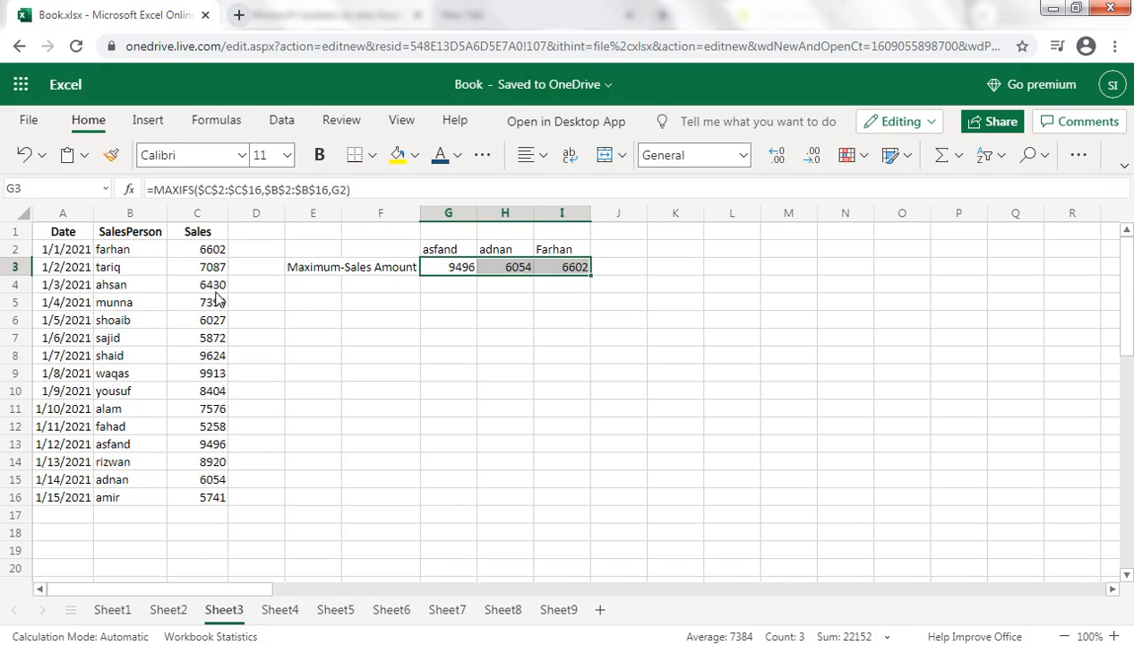
Copy the salesperson name in B13 over the name in B16.
click(129, 250)
click(131, 458)
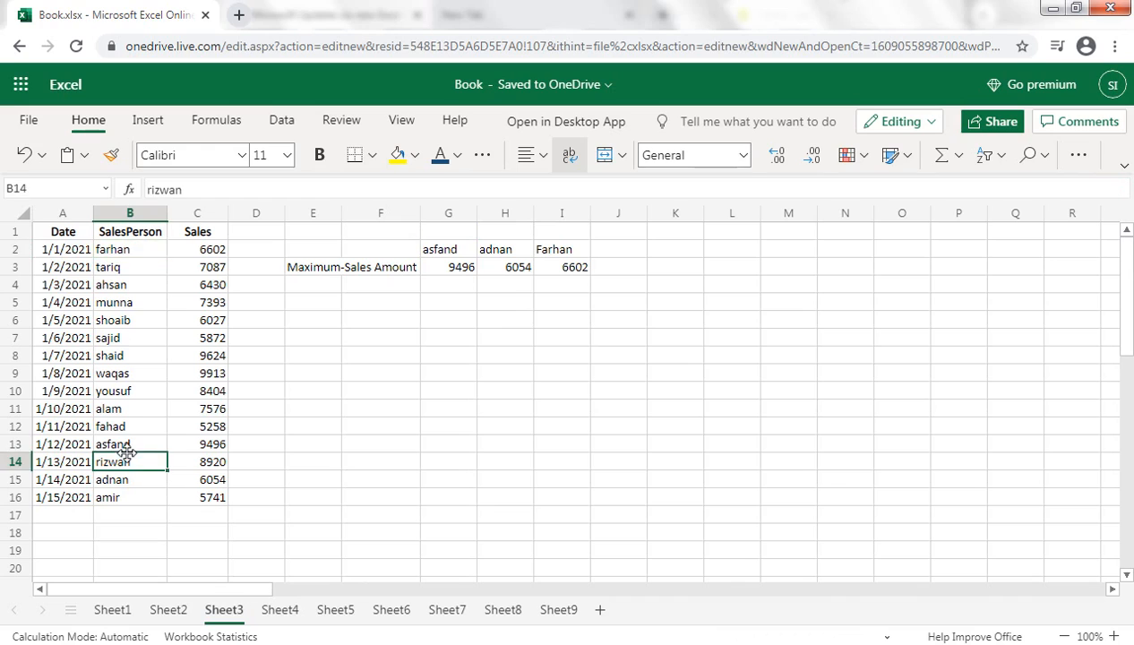
click(139, 444)
key(ctrl+c)
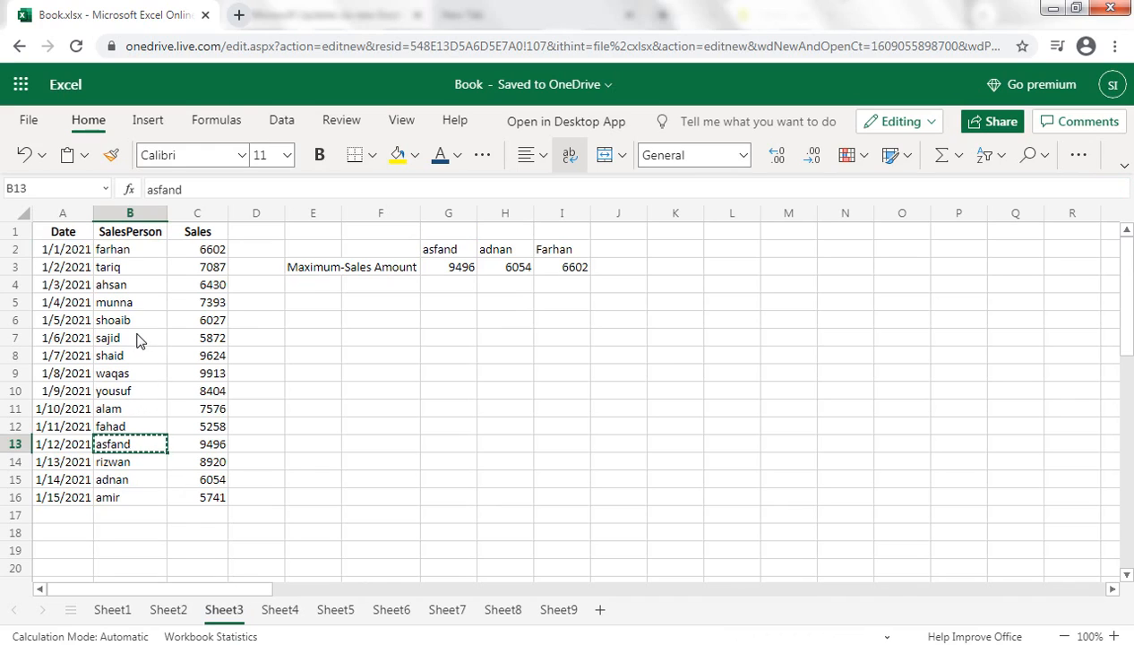
click(117, 497)
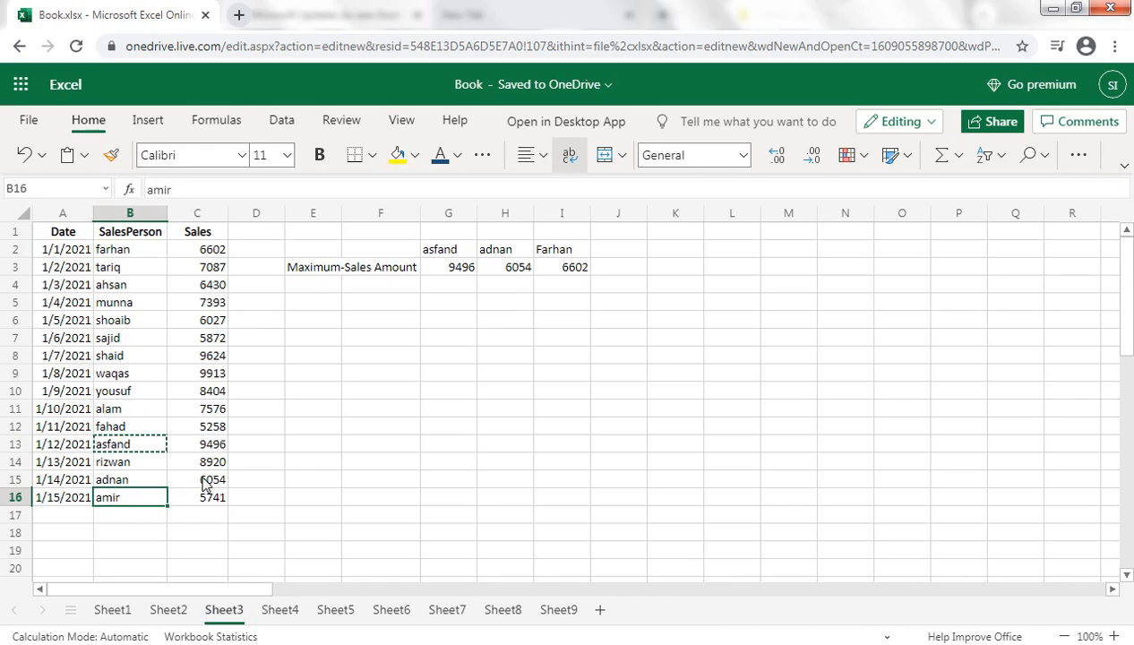
key(ctrl+v)
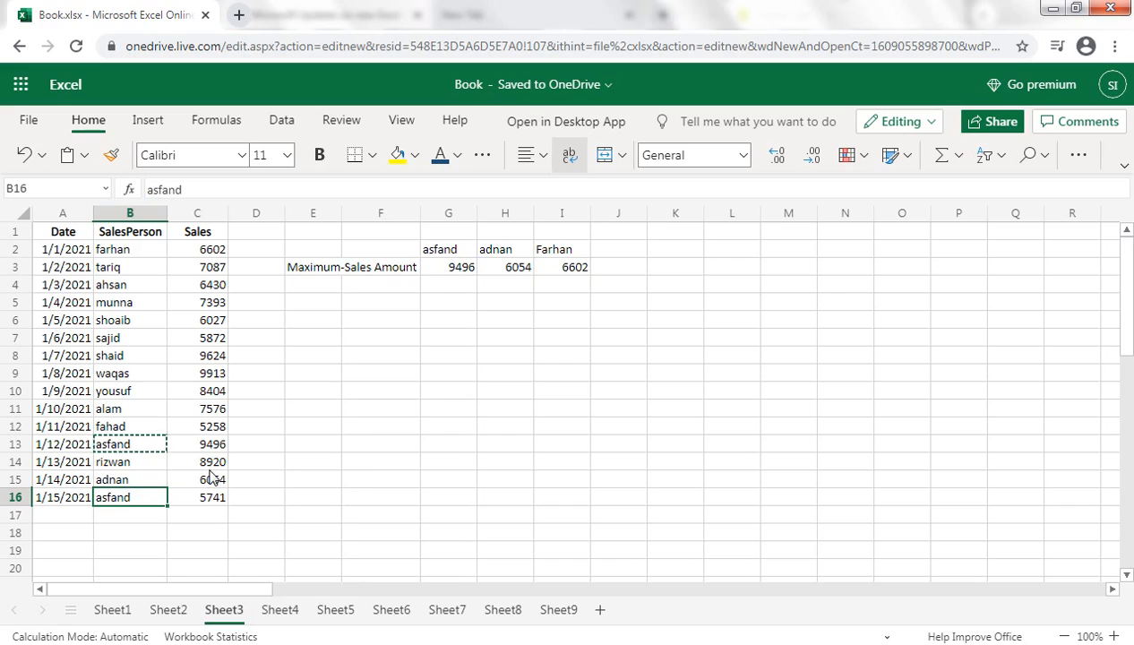
Start a MINIFS formula in G5 with the absolute Sales range $C$2:$C$16 as min_range.
click(452, 322)
click(438, 306)
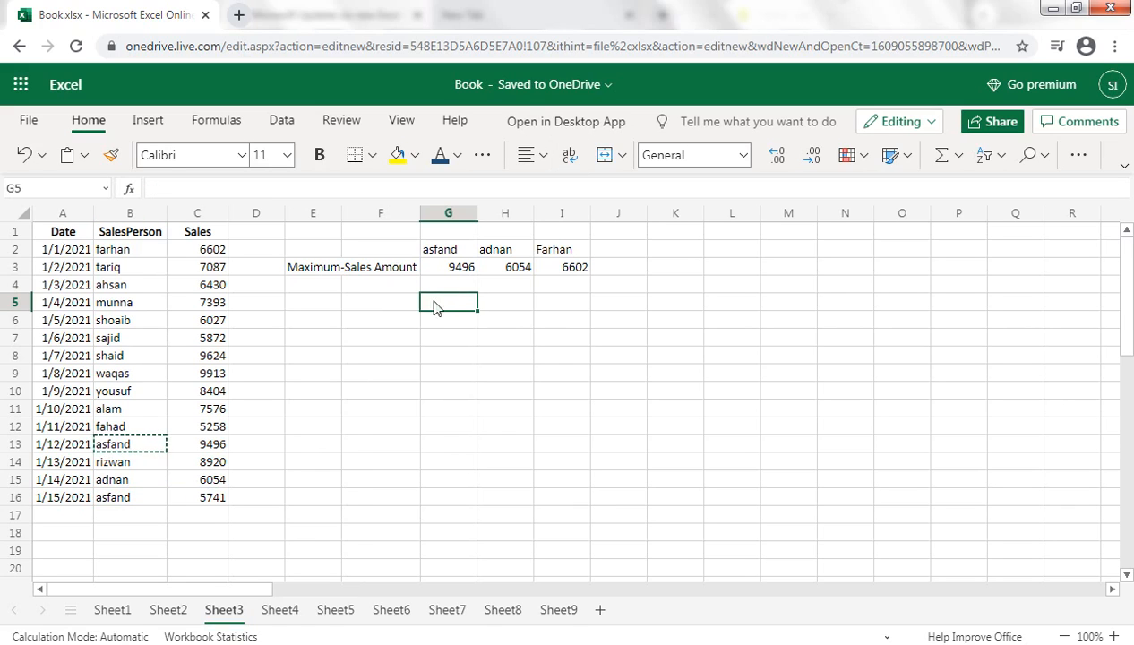
text(=MI)
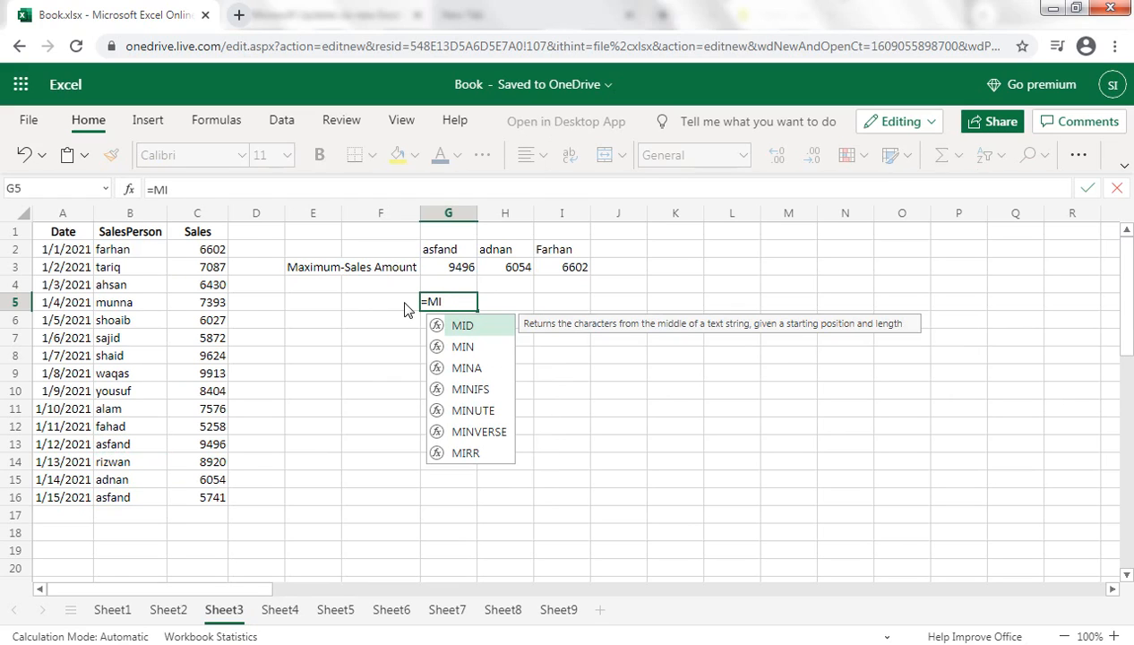
text(N)
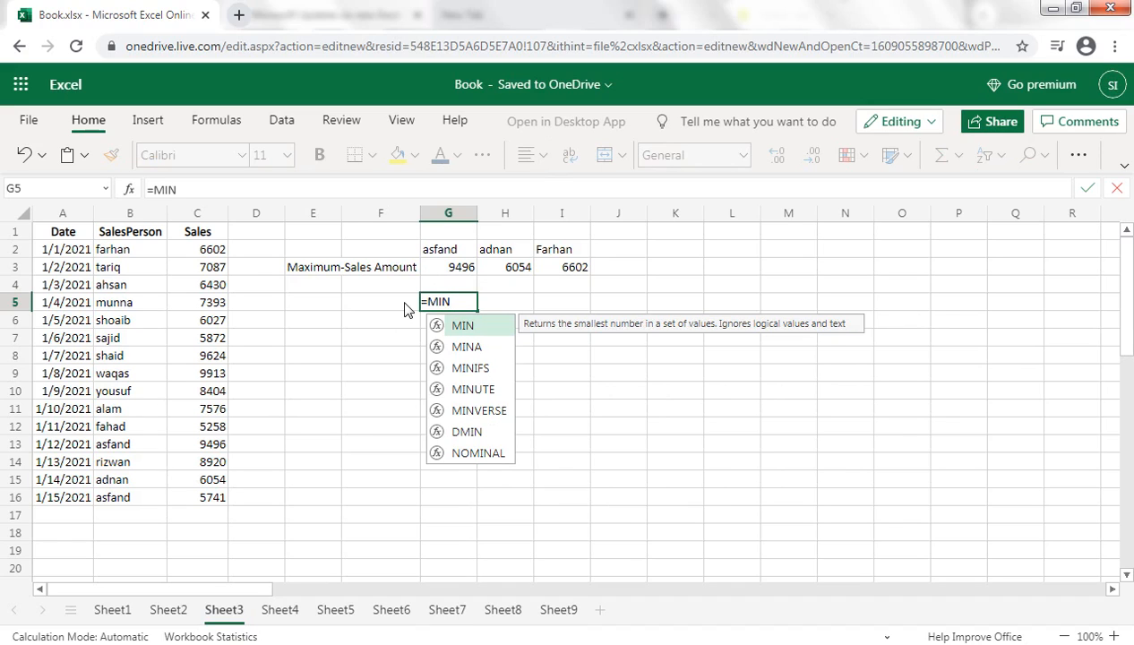
key(Down)
key(Down)
key(Tab)
key(Left)
key(Left)
key(Left)
key(Up)
key(Up)
key(Up)
Complete the MINIFS formula in G5 with $B$2:$B$16 as criteria range and G2 as criterion.
key(Left)
key(ctrl+shift+Down)
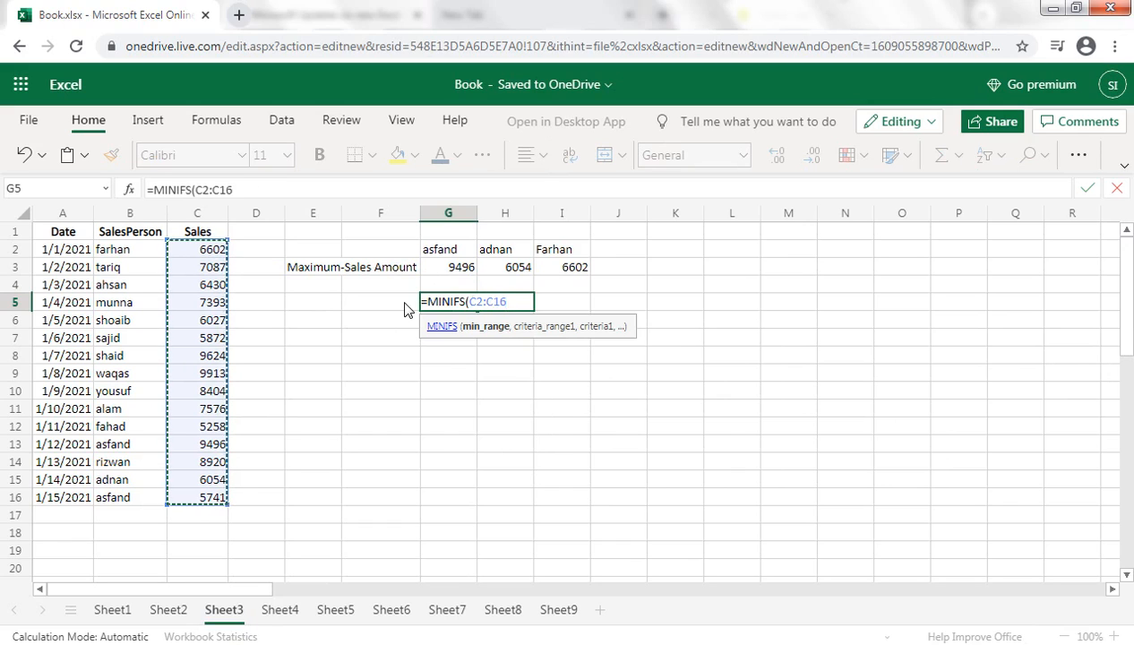
key(F4)
text(,)
key(Left)
key(Left)
key(Left)
key(Left)
key(Left)
key(Up)
key(Up)
key(Up)
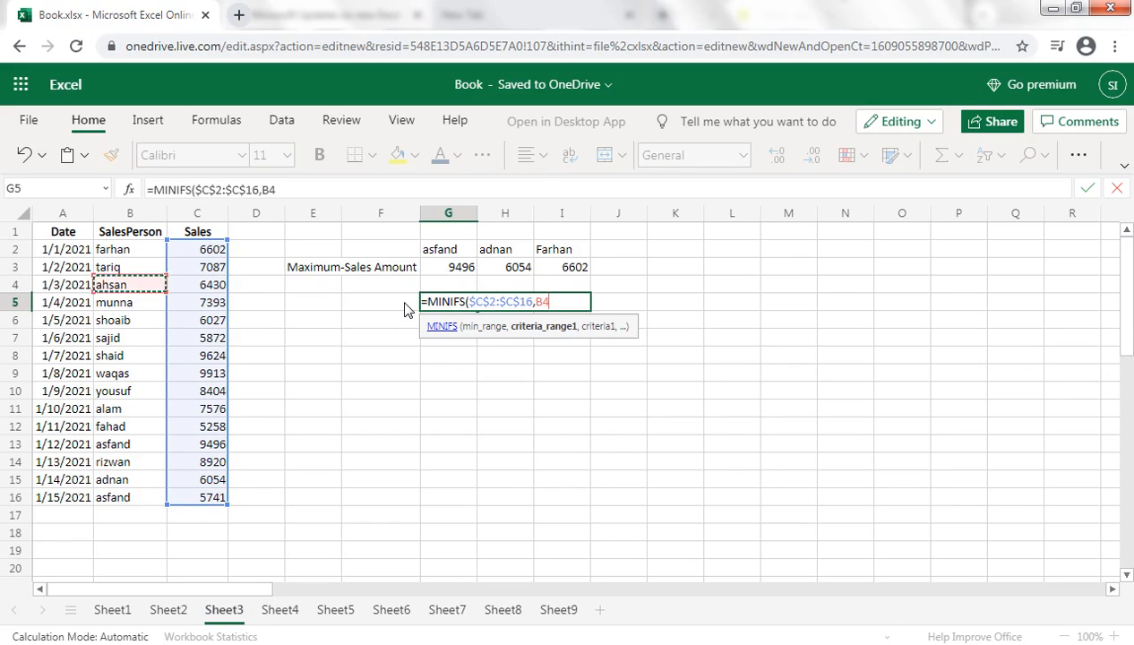
key(ctrl+shift+Down)
key(F4)
text(,)
key(Up)
key(Up)
key(Up)
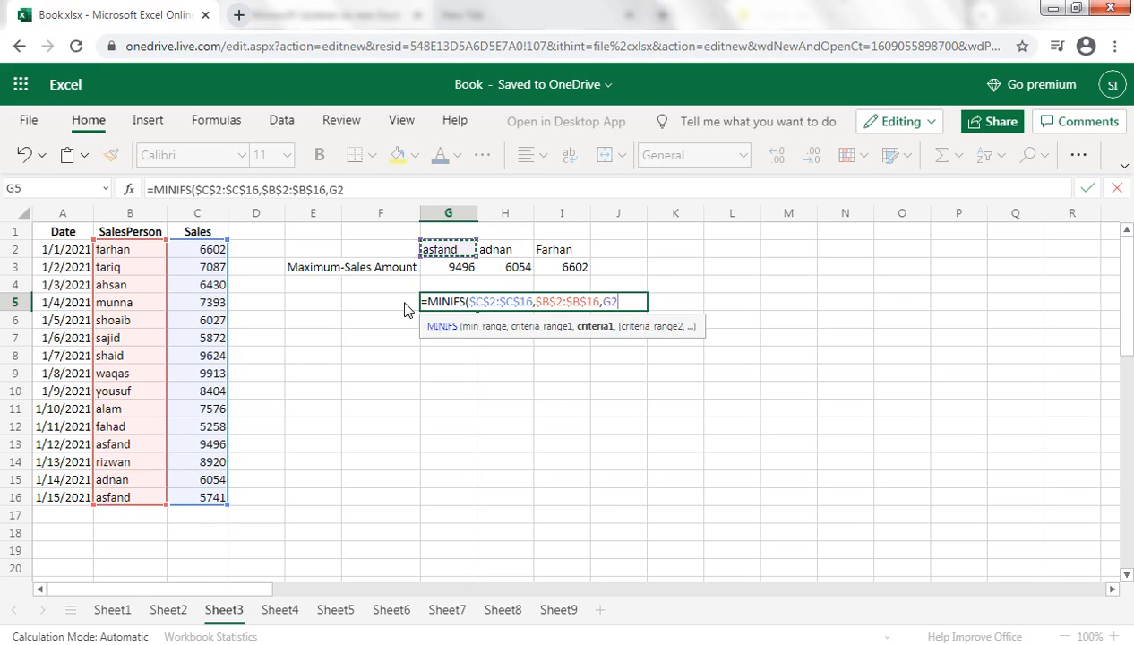
text())
key(Return)
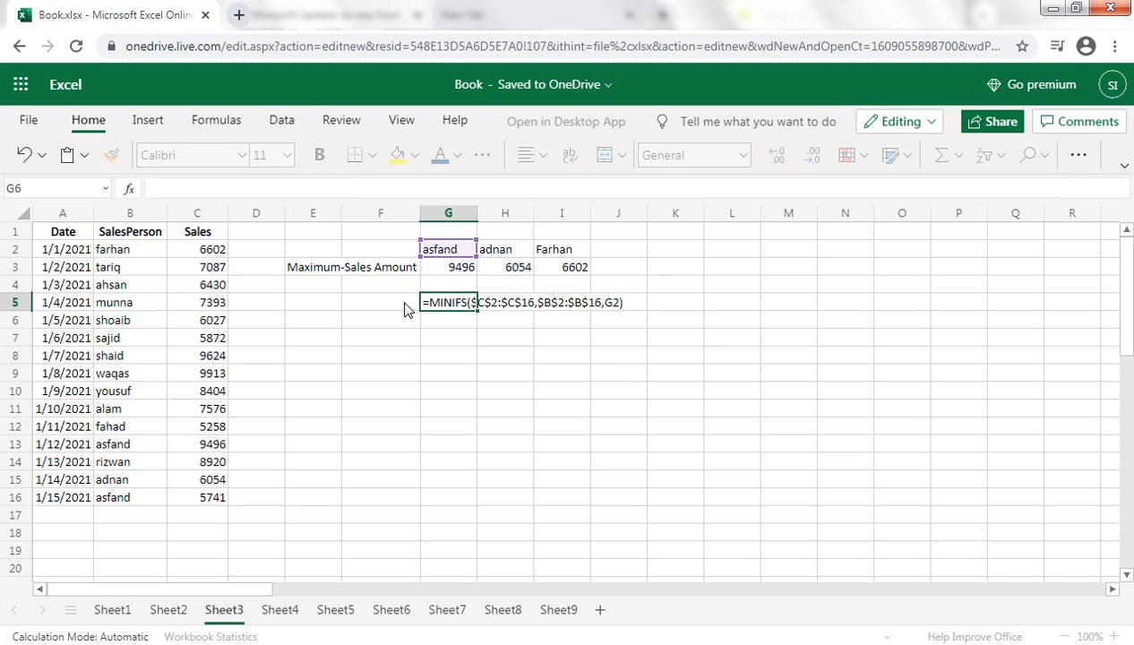
Fill the MINIFS formula from G5 across to I5.
key(Up)
key(shift+Right)
key(shift+Right)
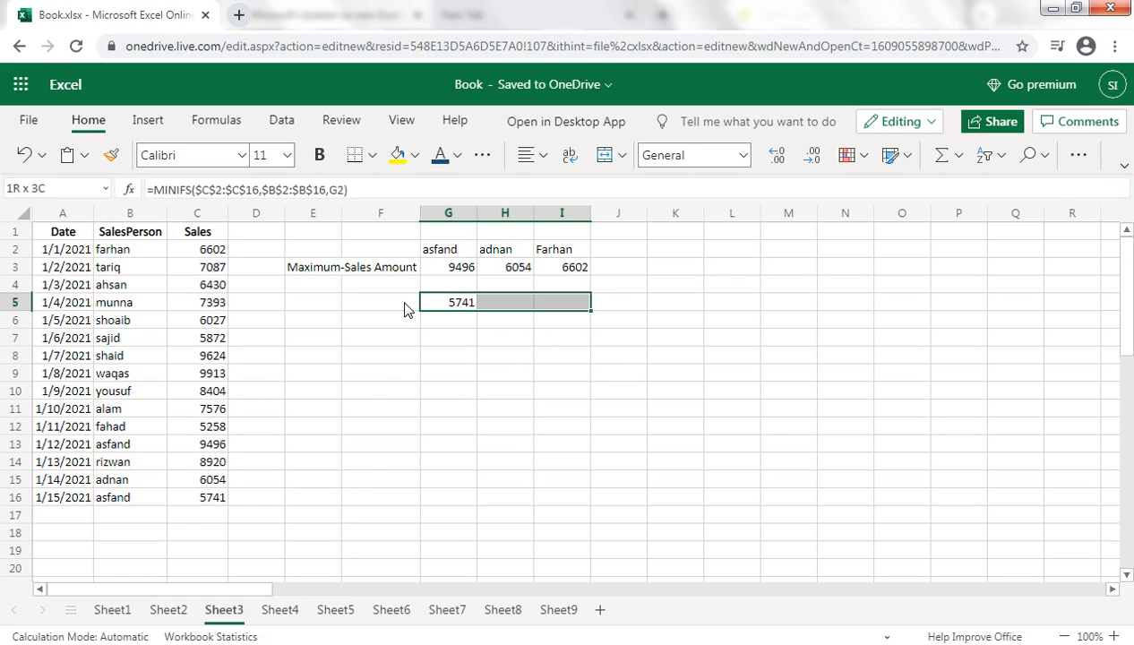
key(ctrl+r)
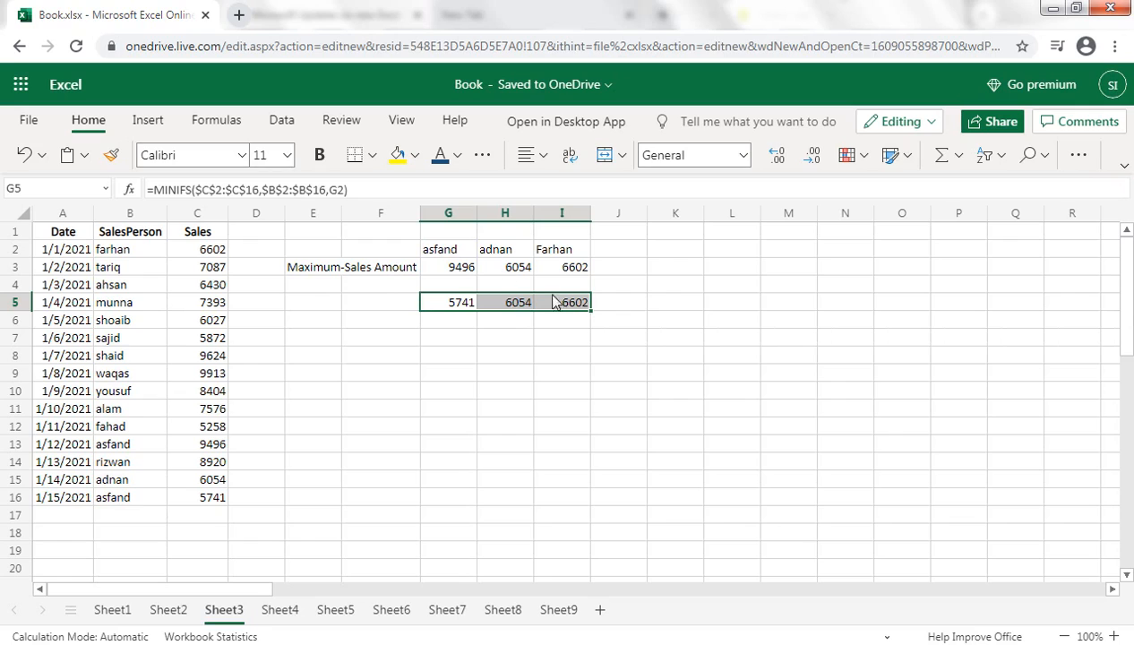
Copy the salesperson name in H2 over the name in B8.
click(494, 250)
key(ctrl+c)
click(129, 359)
key(ctrl+v)
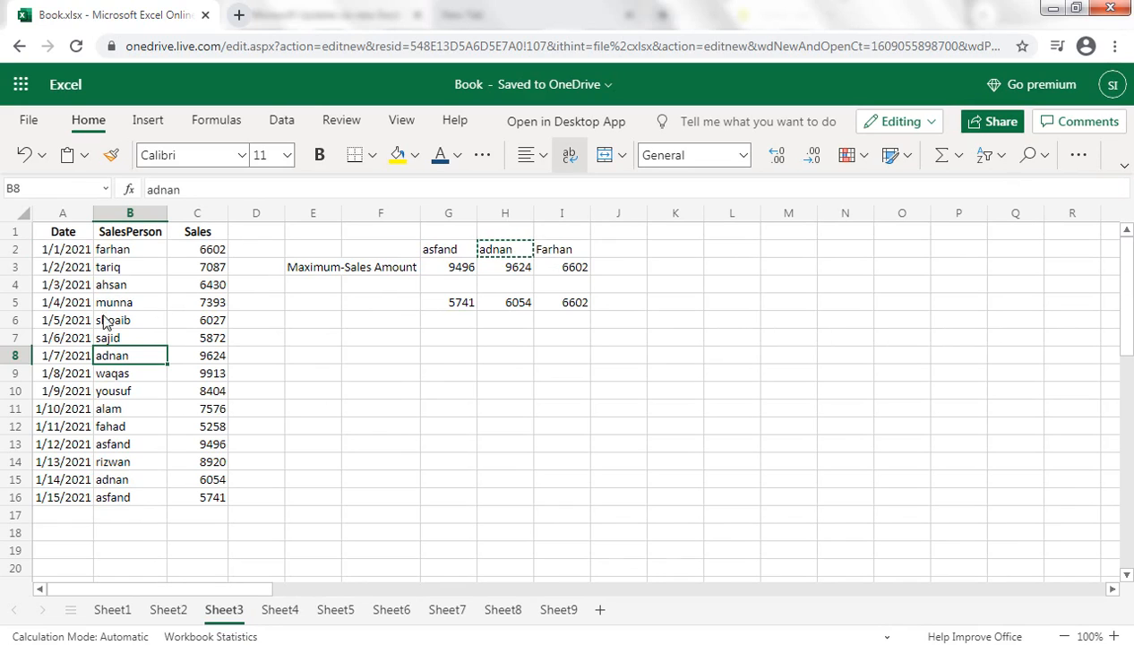
Copy the salesperson name in B2 over the name in B11.
click(116, 247)
key(ctrl+c)
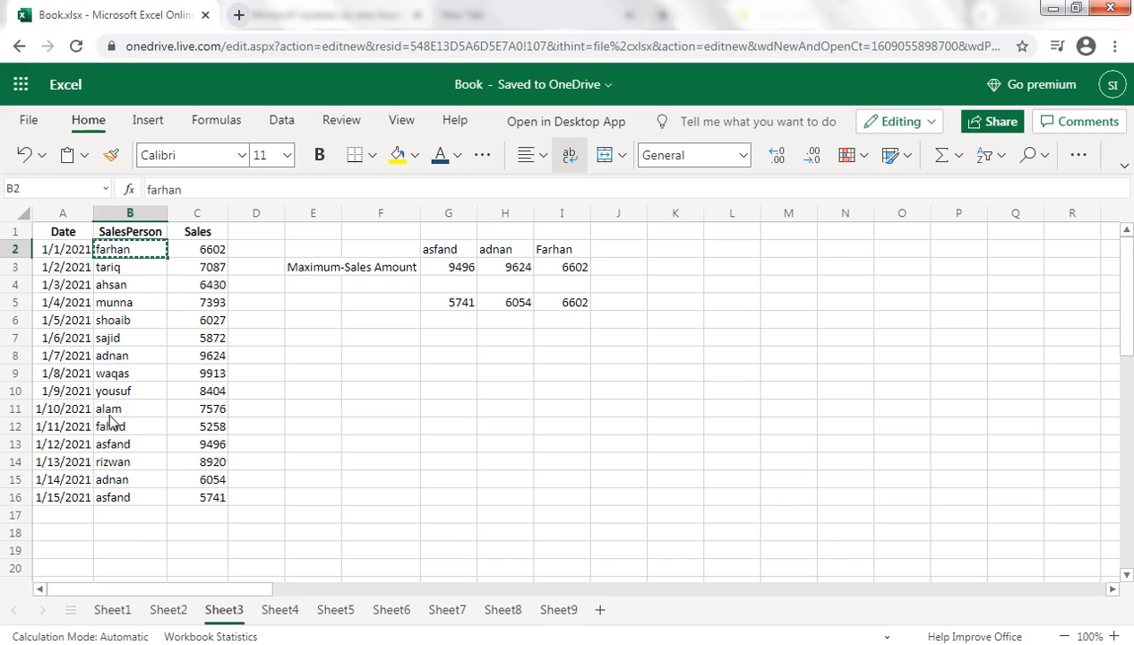
click(115, 411)
key(ctrl+v)
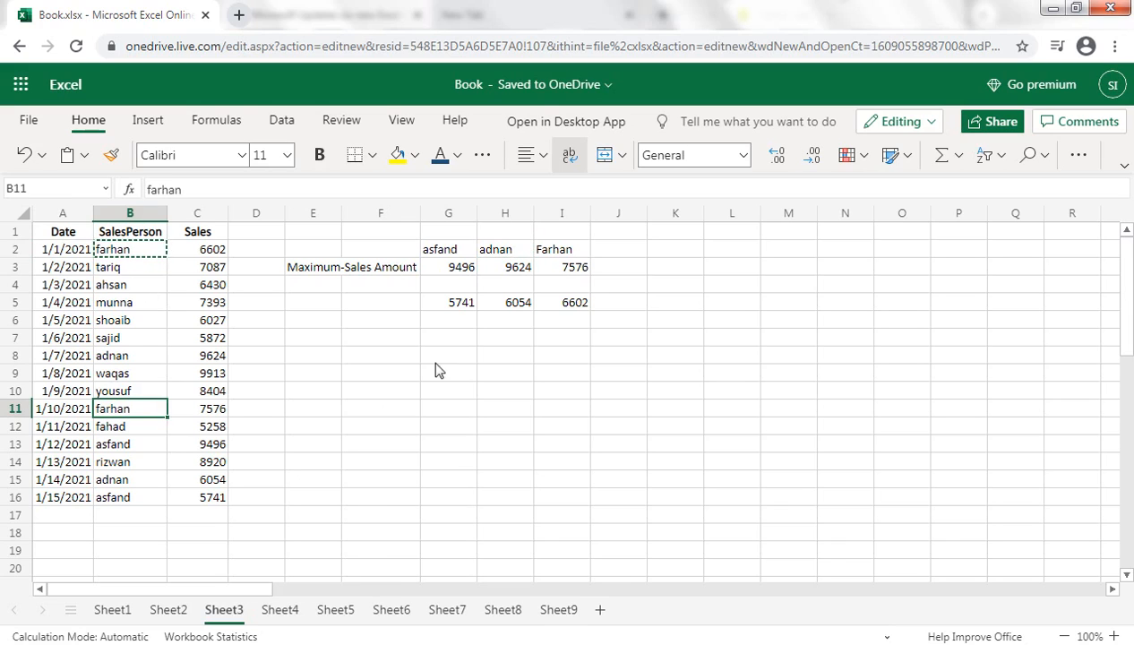
Label cell E5 "Minimum-Sales Amount" beside the MINIFS results.
click(328, 310)
text(mINI)
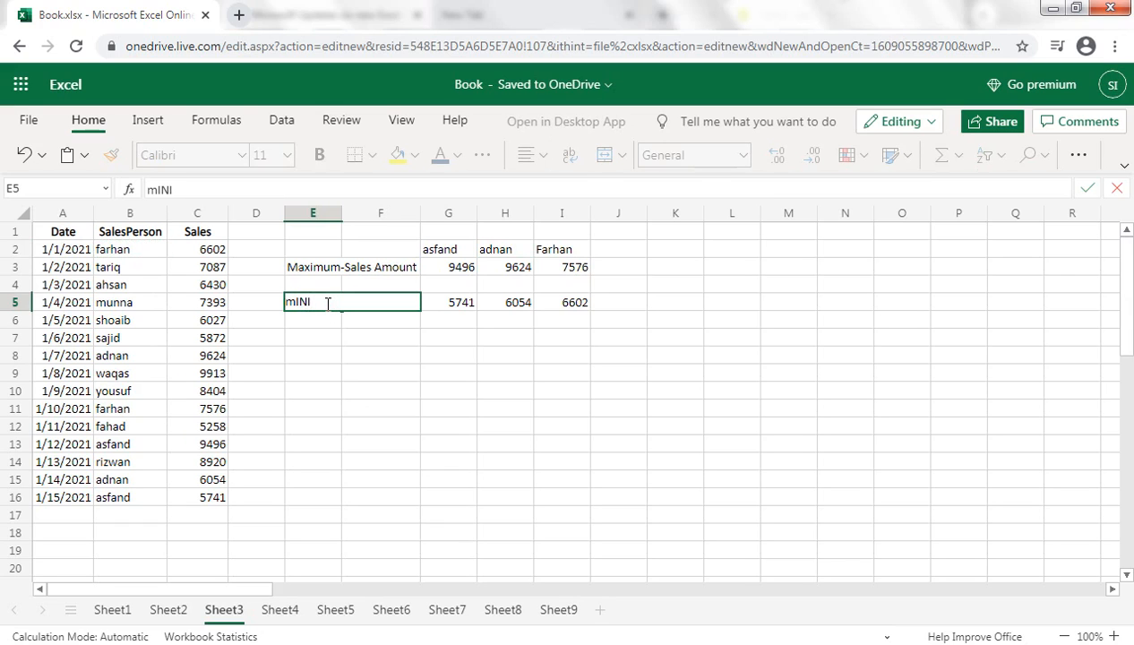
key(BackSpace)
key(BackSpace)
key(BackSpace)
text(Minimum-Sales Amount)
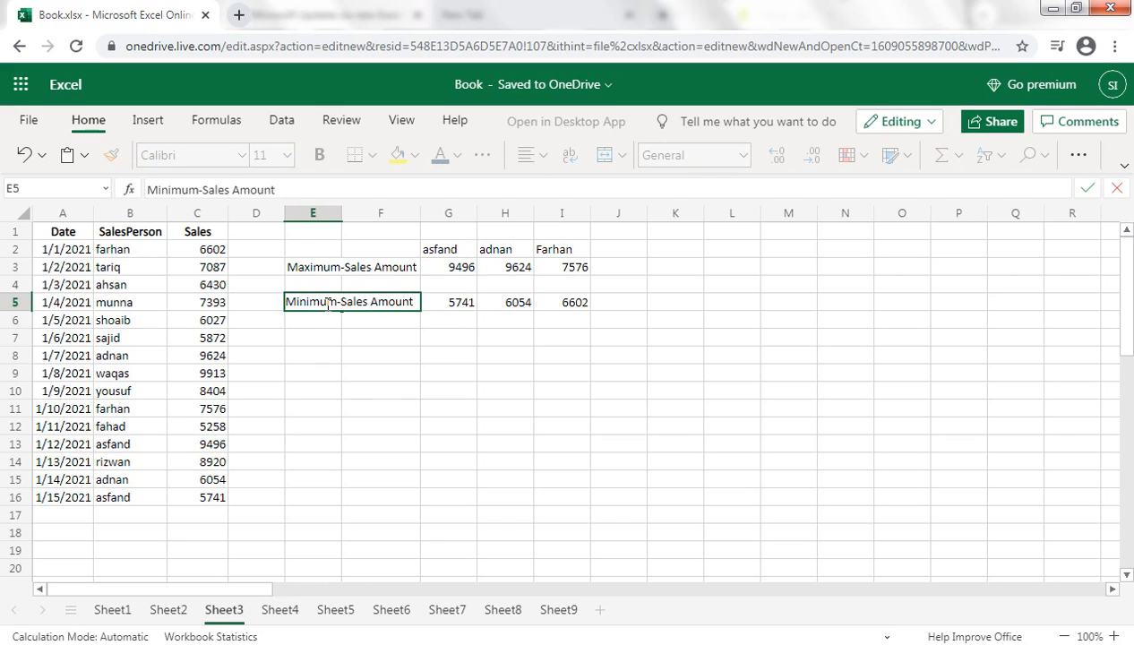
key(Return)
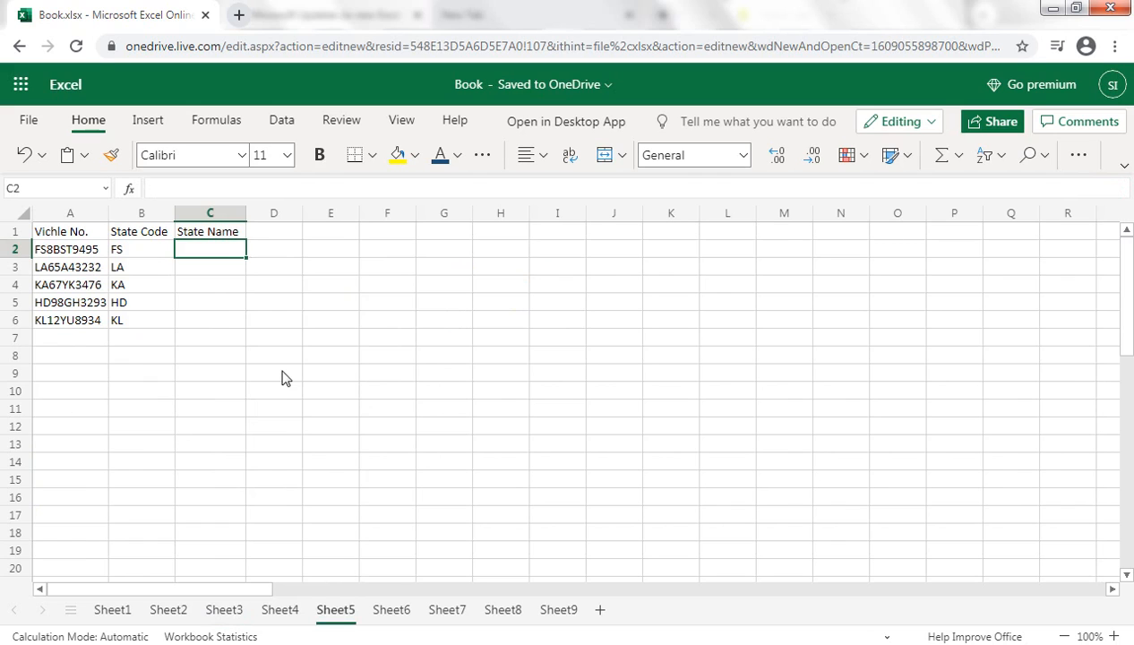
Start a SWITCH formula in C2 of Sheet5 with the state code in B2 as its expression.
click(1113, 636)
click(1111, 636)
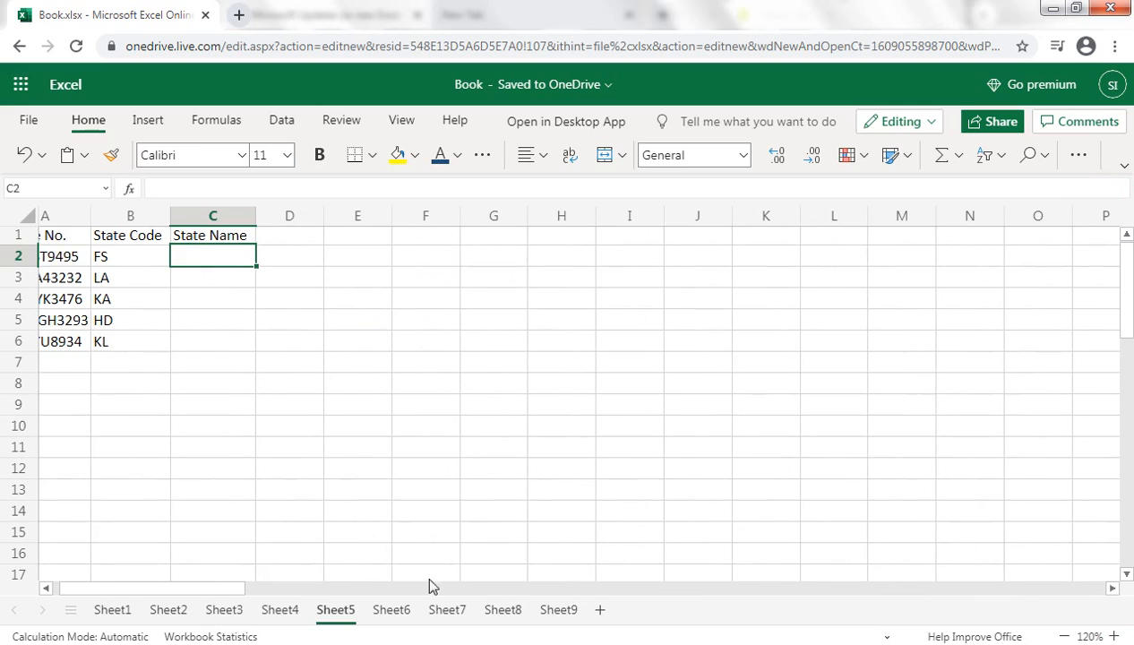
drag(240, 592, 197, 589)
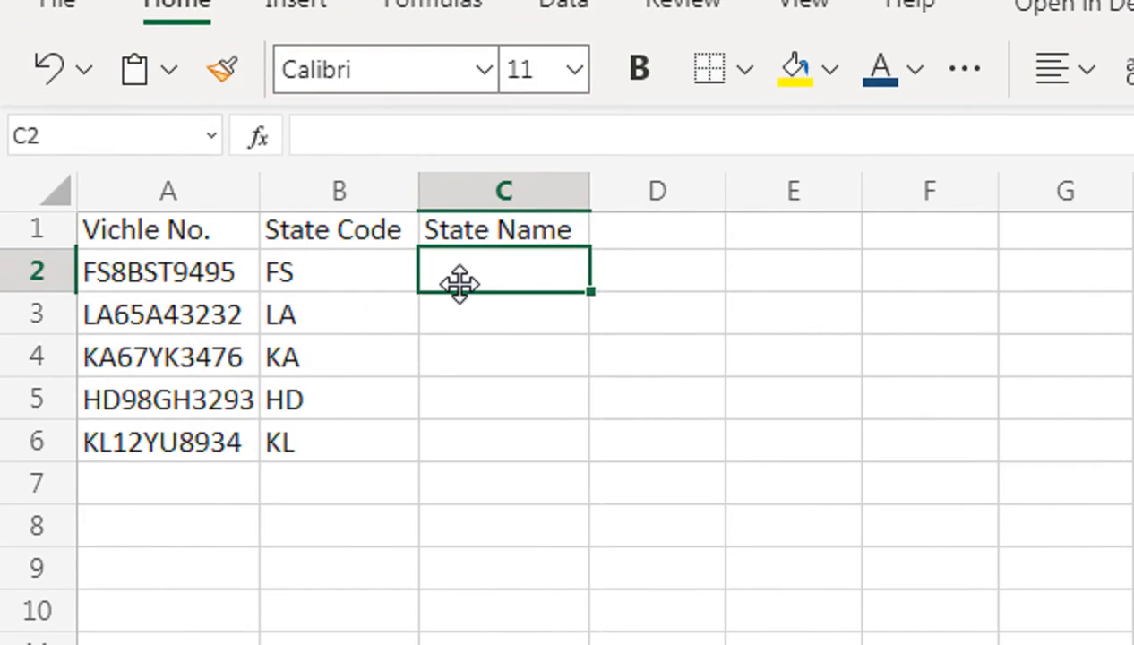
text(=swi)
key(Tab)
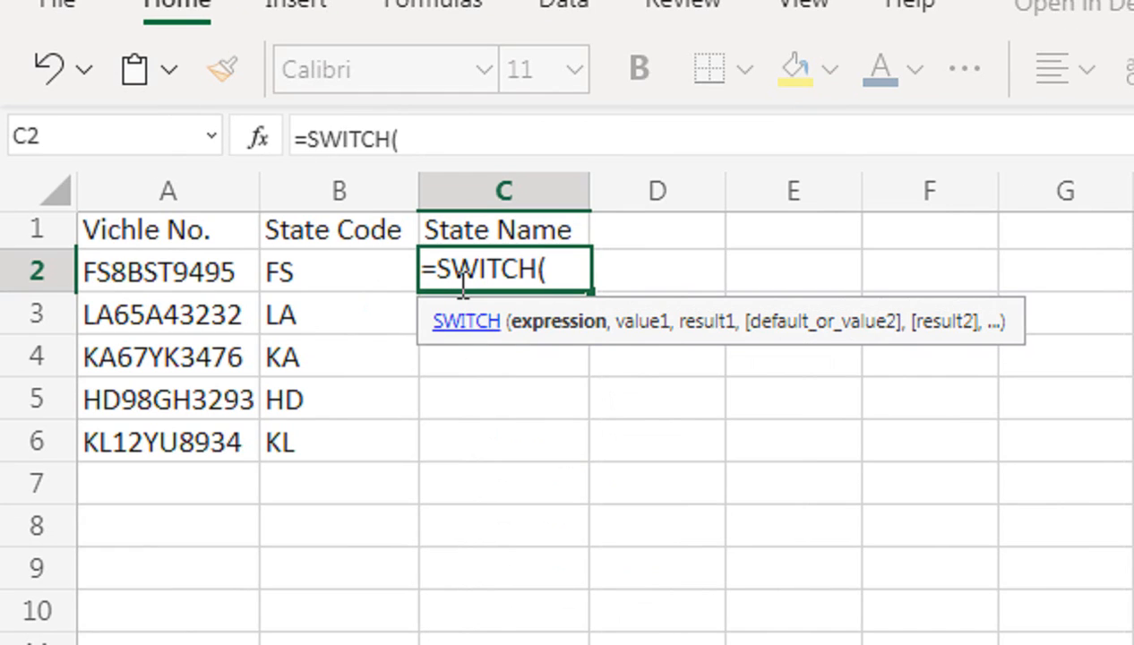
click(395, 279)
text(,)
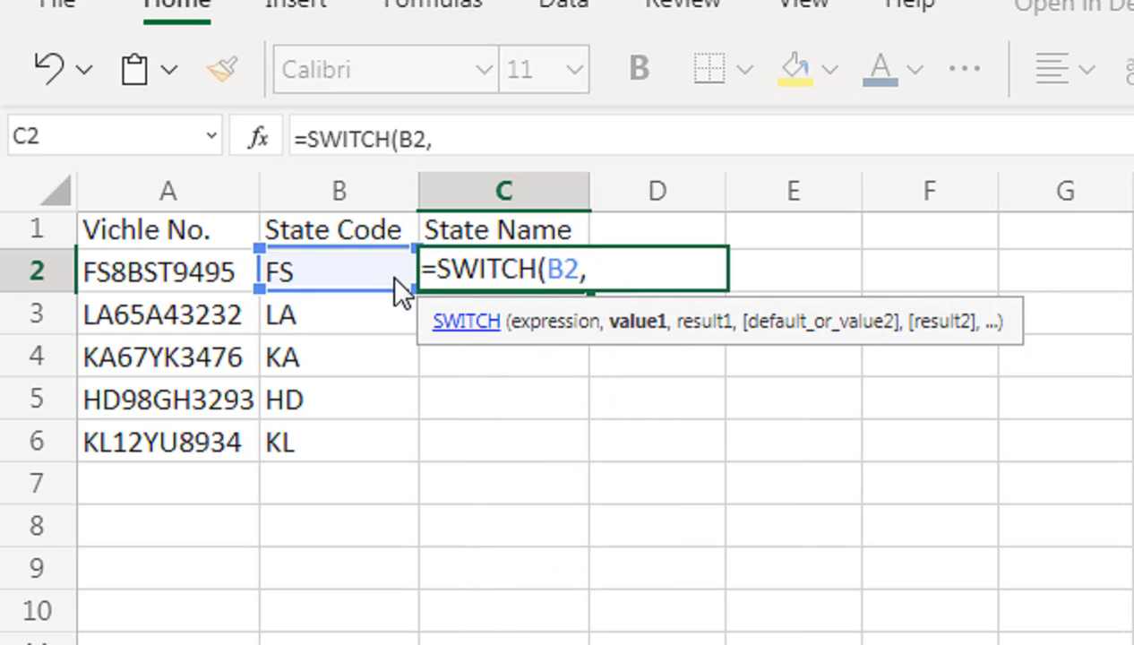
text("fs)
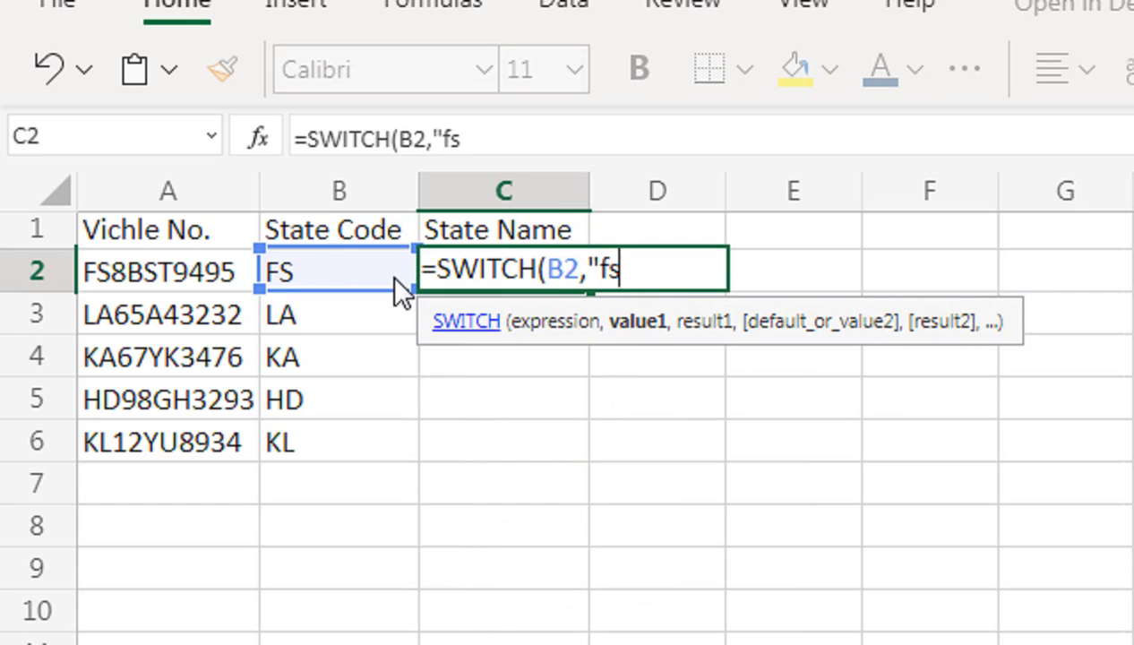
Add the first SWITCH pair to the C2 formula, matching "FS" to "FAISLABAD".
key(BackSpace)
key(BackSpace)
text(FS",")
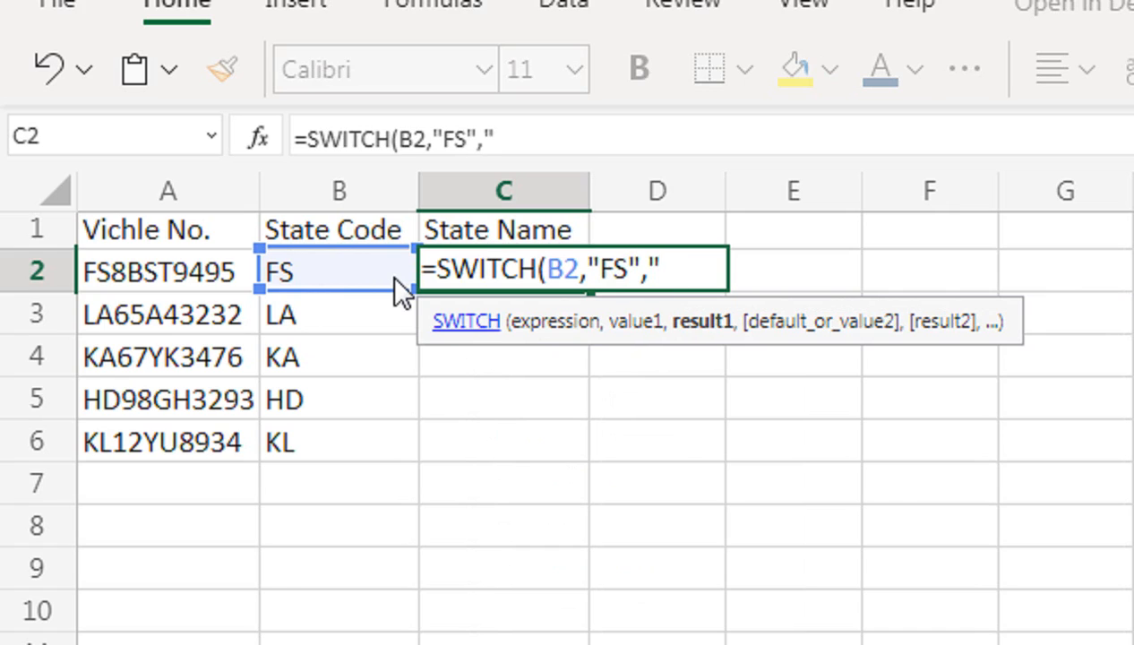
text(FAISLABAA)
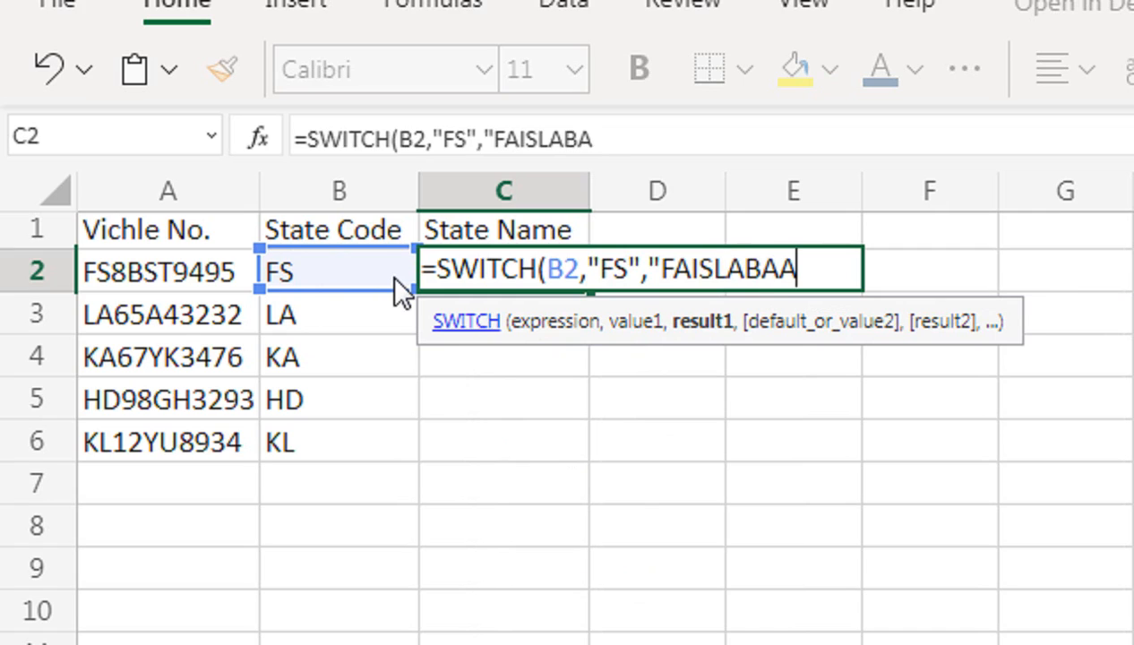
key(BackSpace)
text(D)
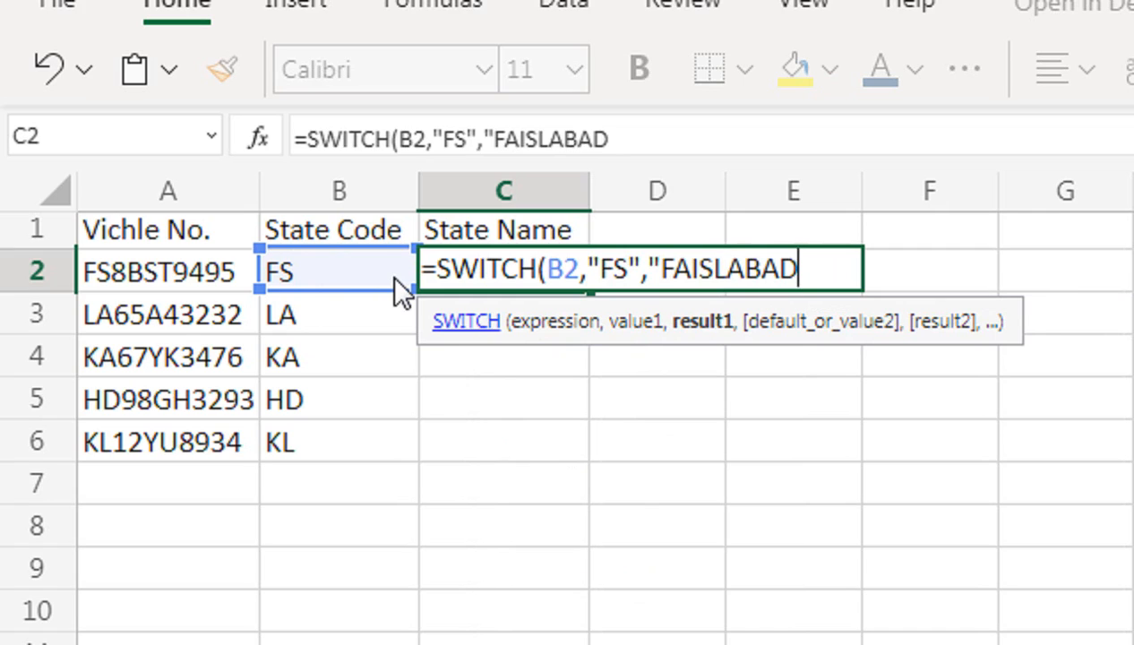
text(",)
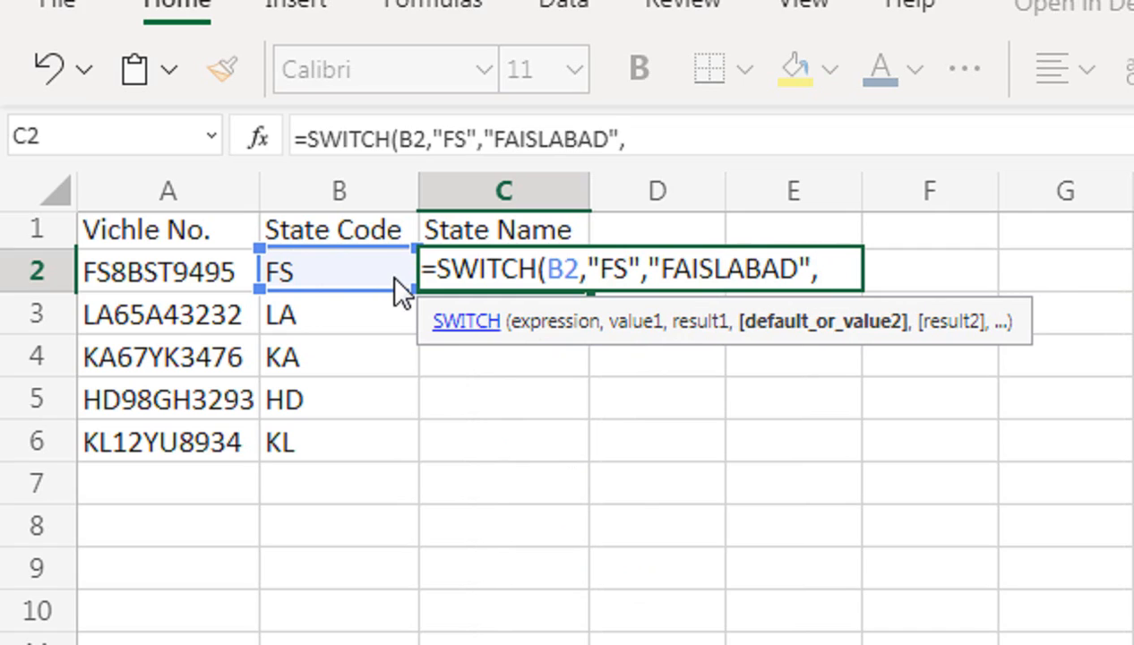
text("LS)
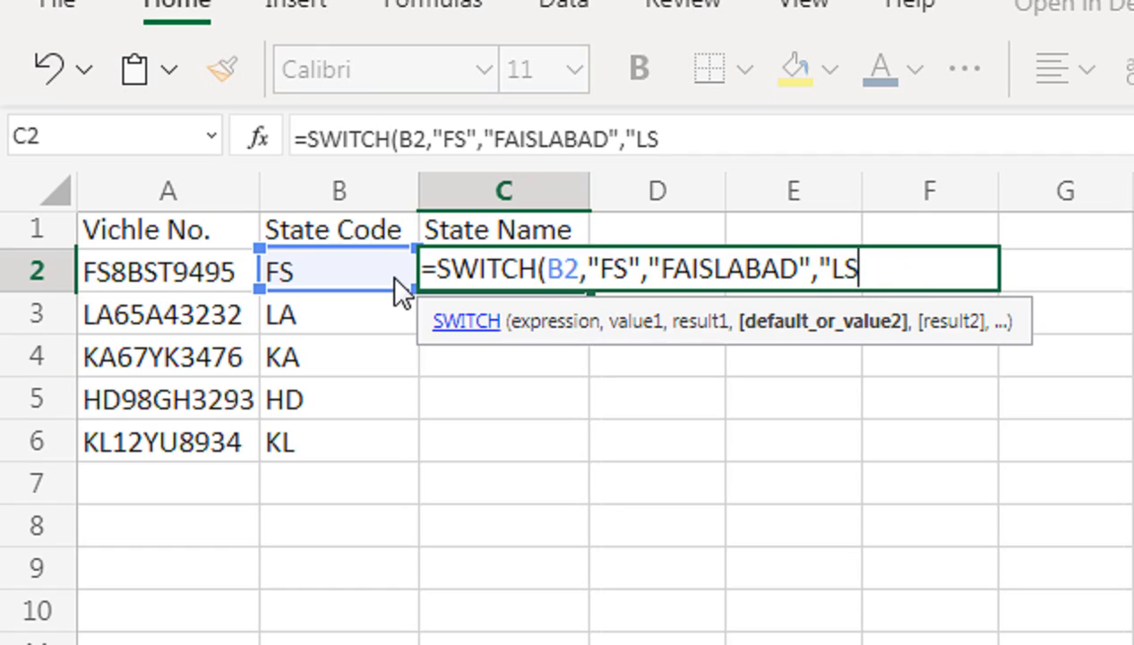
Add the second SWITCH pair to the C2 formula, matching "LA" to "LAHORE".
key(BackSpace)
text(A","LAHORE)
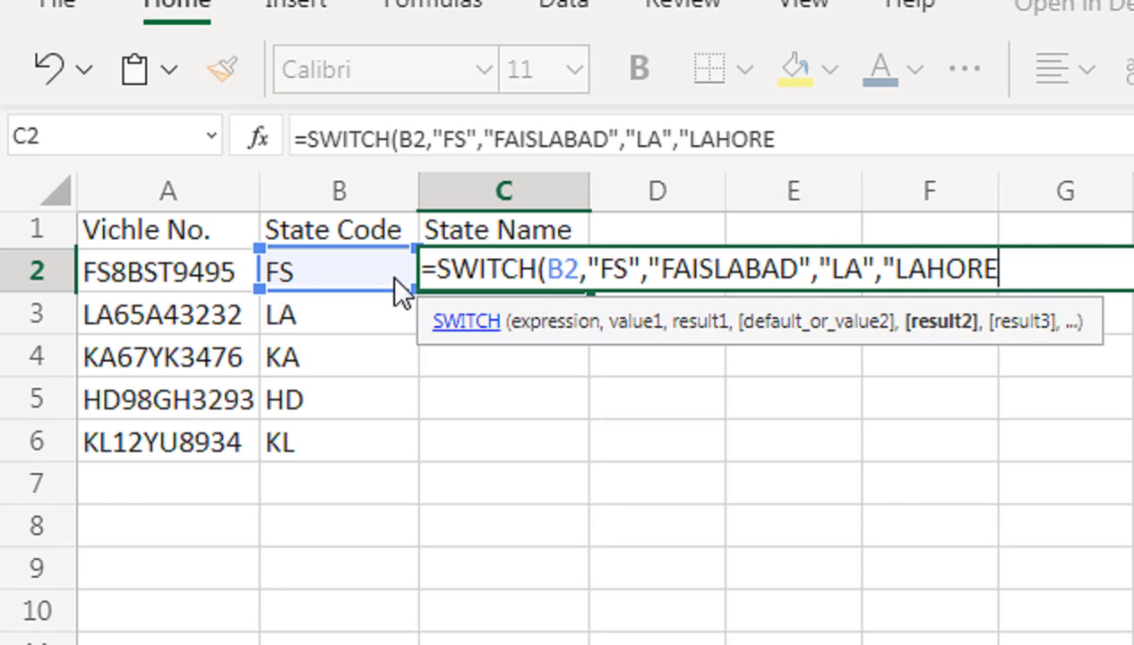
text(")
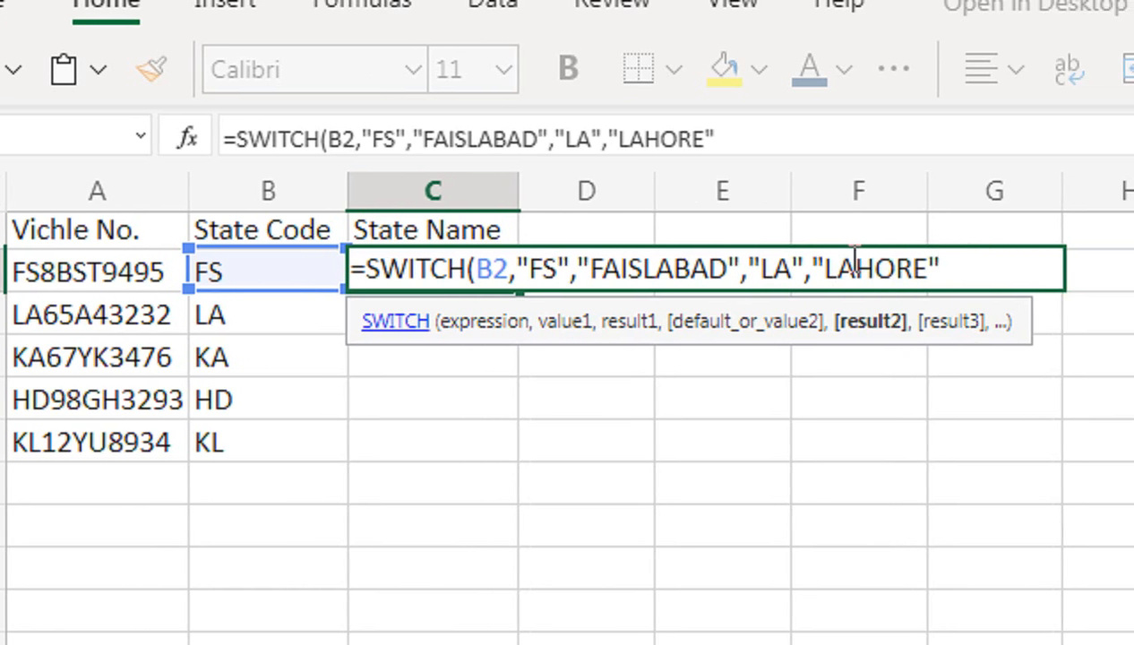
text(,"K)
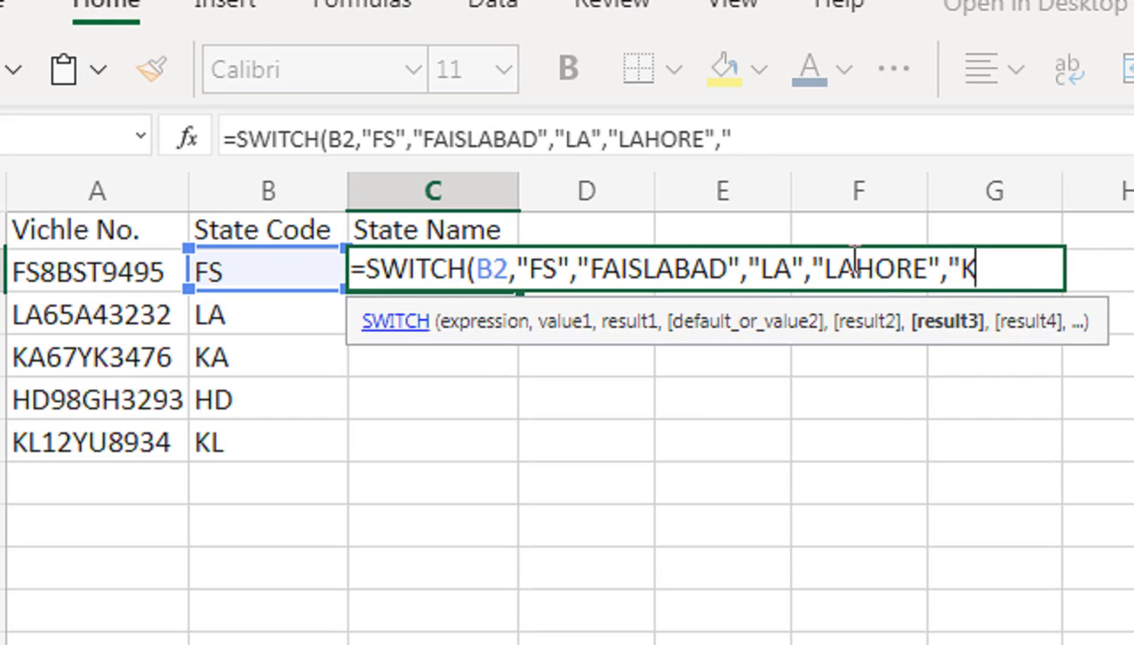
text(A",)
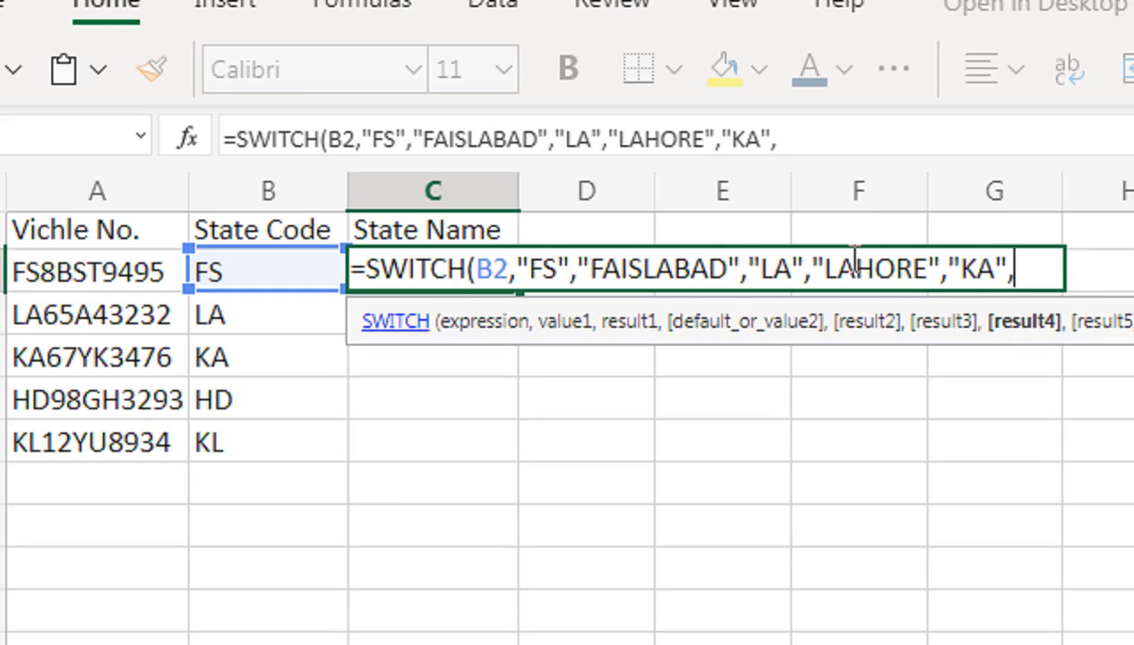
text("AK)
Add the third SWITCH pair to the C2 formula, matching "KA" to "KARACHI".
key(BackSpace)
key(BackSpace)
text(KARACHI)
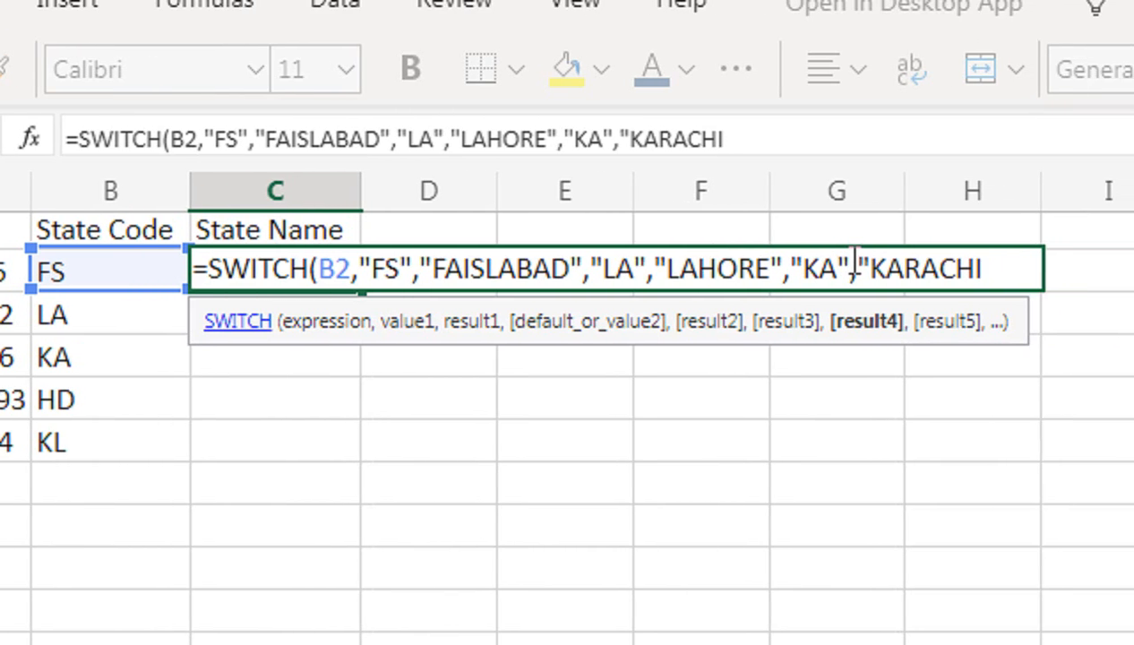
text(",)
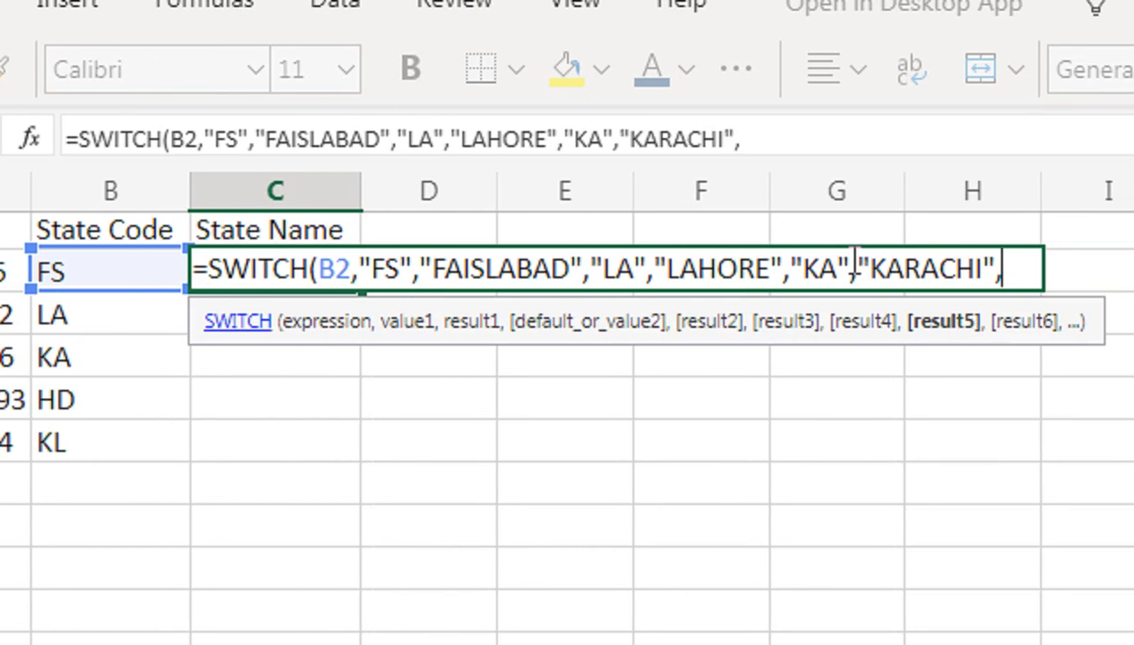
text("HD",")
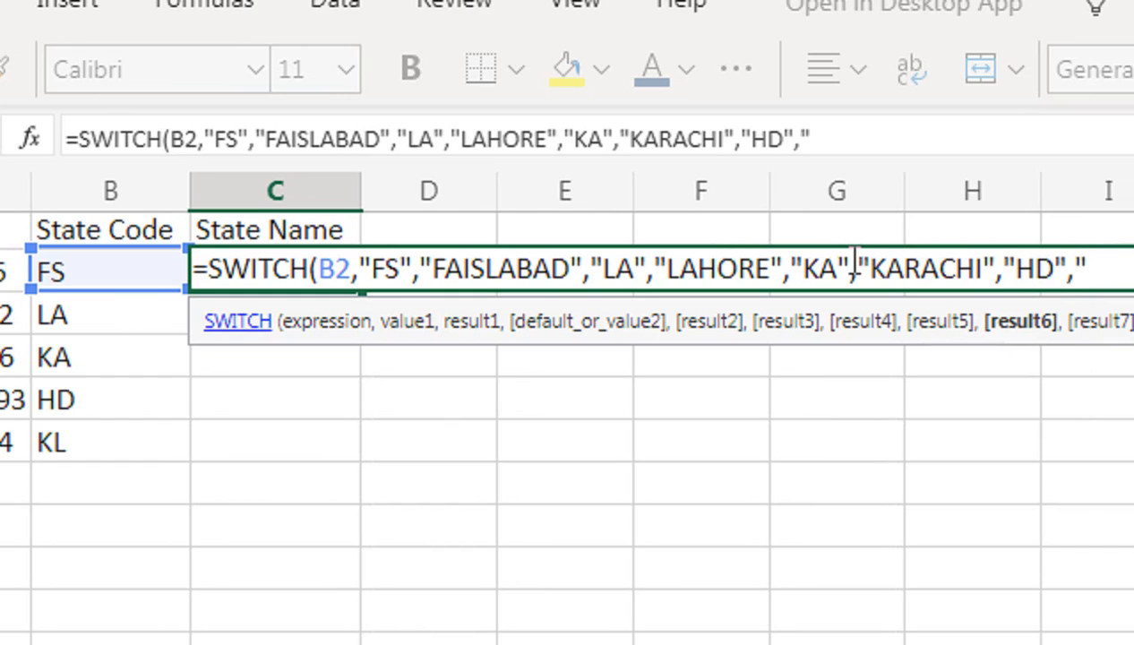
text(H)
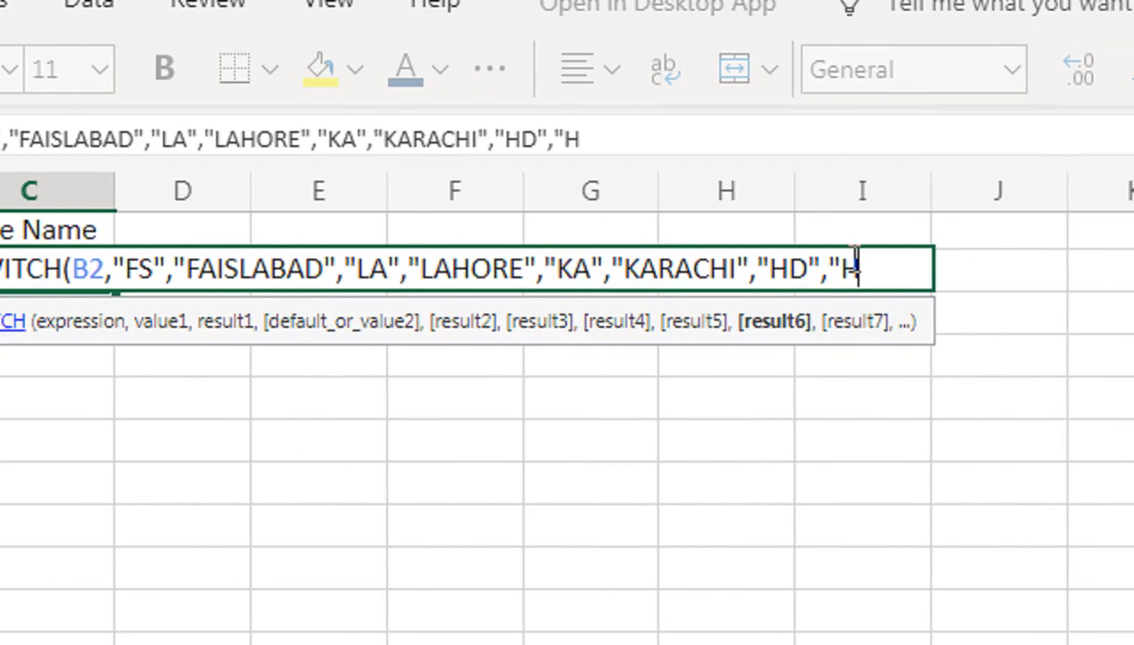
text(E)
Add the fourth SWITCH pair to the C2 formula, matching "HD" to "HYDERABAD".
key(BackSpace)
text(YDERABAD)
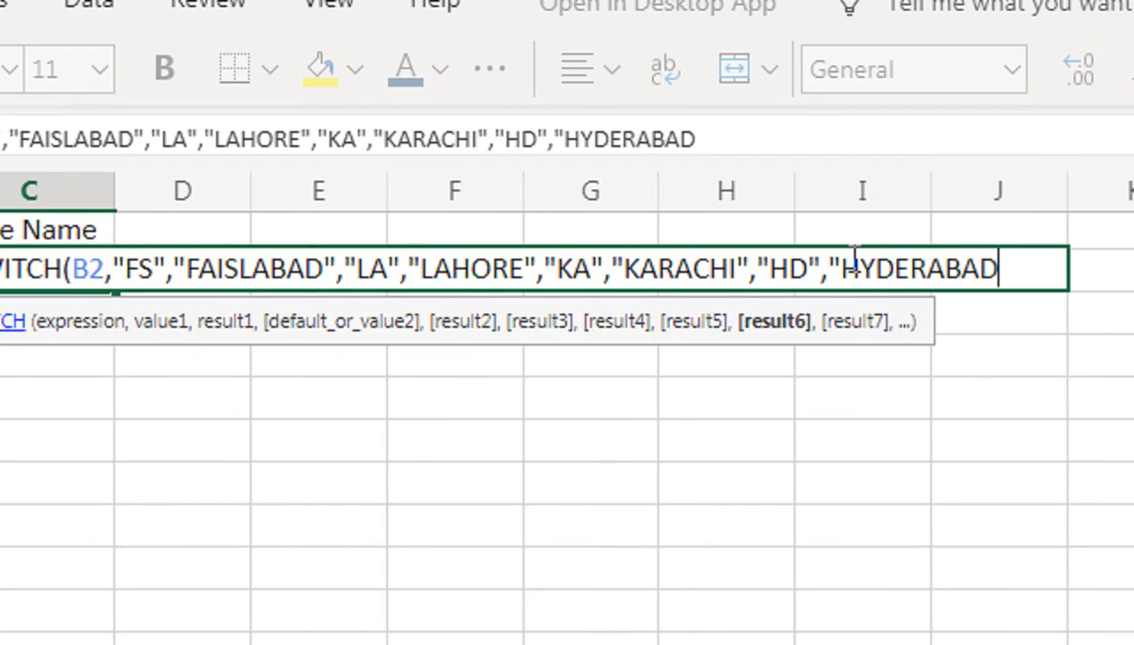
text(",")
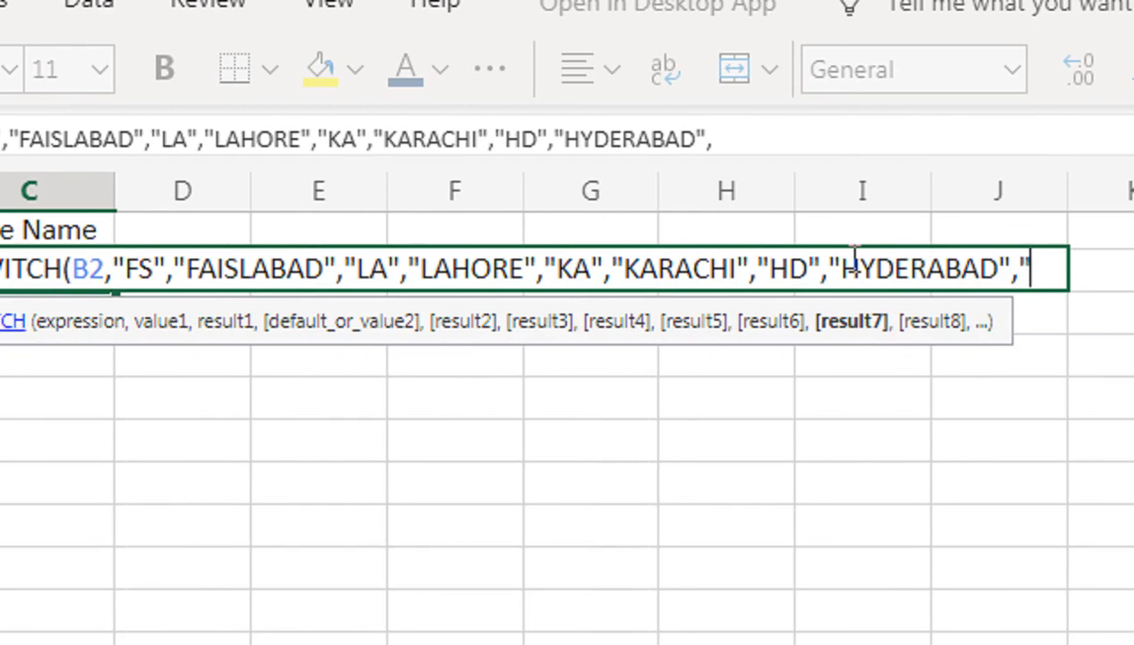
text(K)
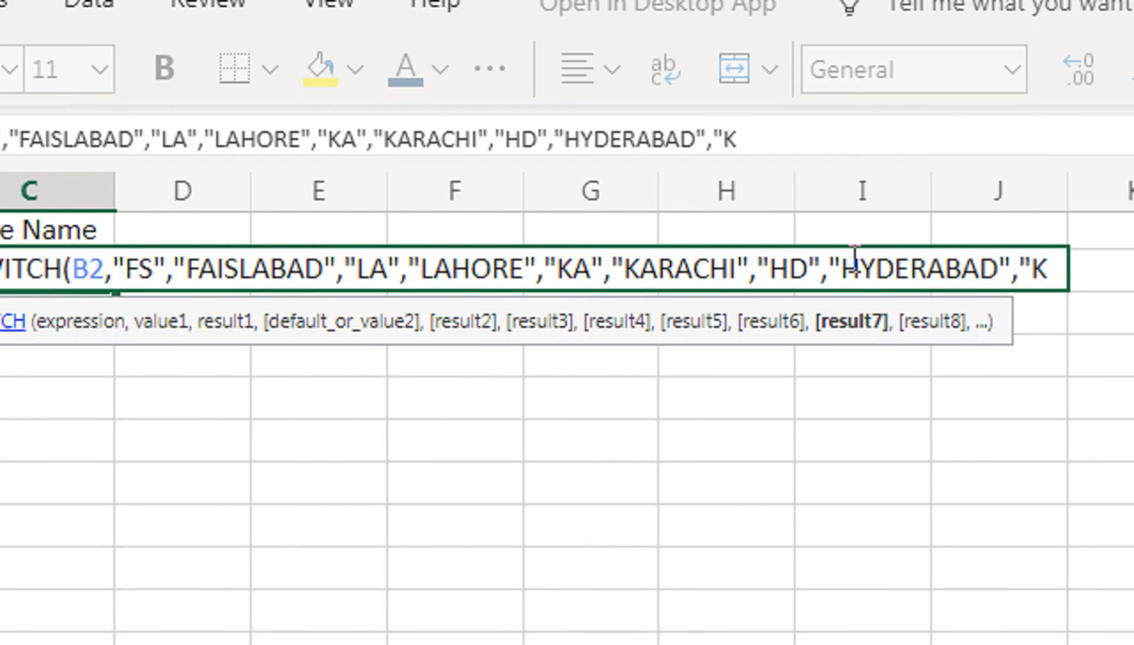
text(L)
text(",")
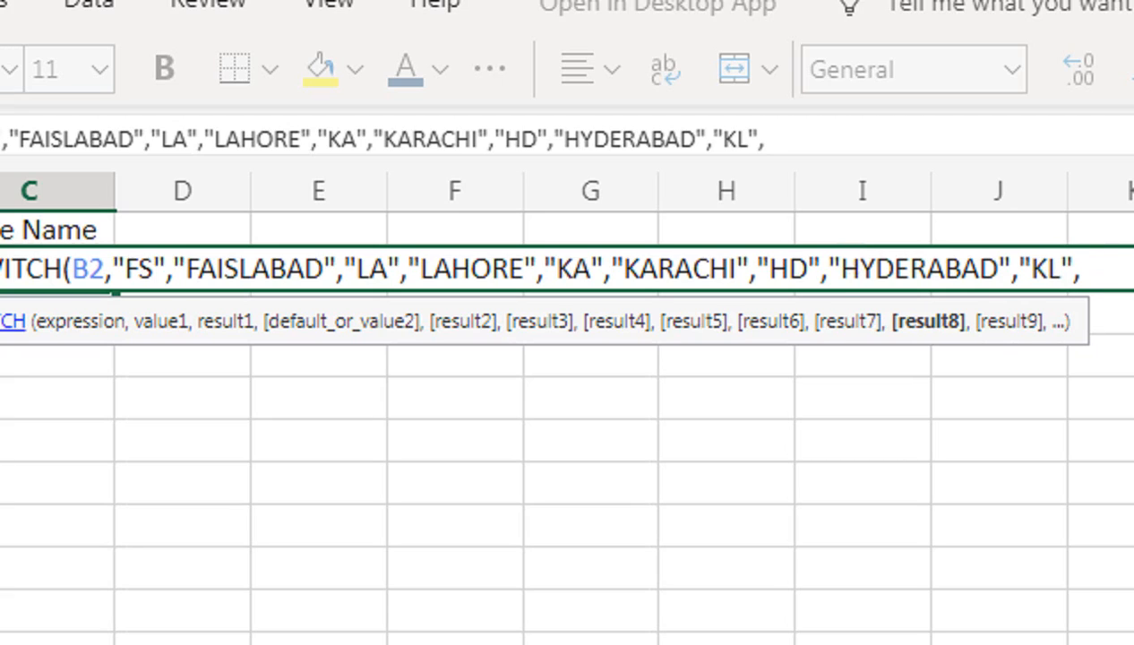
text(L)
Complete the SWITCH formula in C2 with a last pair matching "KL" to "KARACHI TO LAHORE".
key(BackSpace)
text(K)
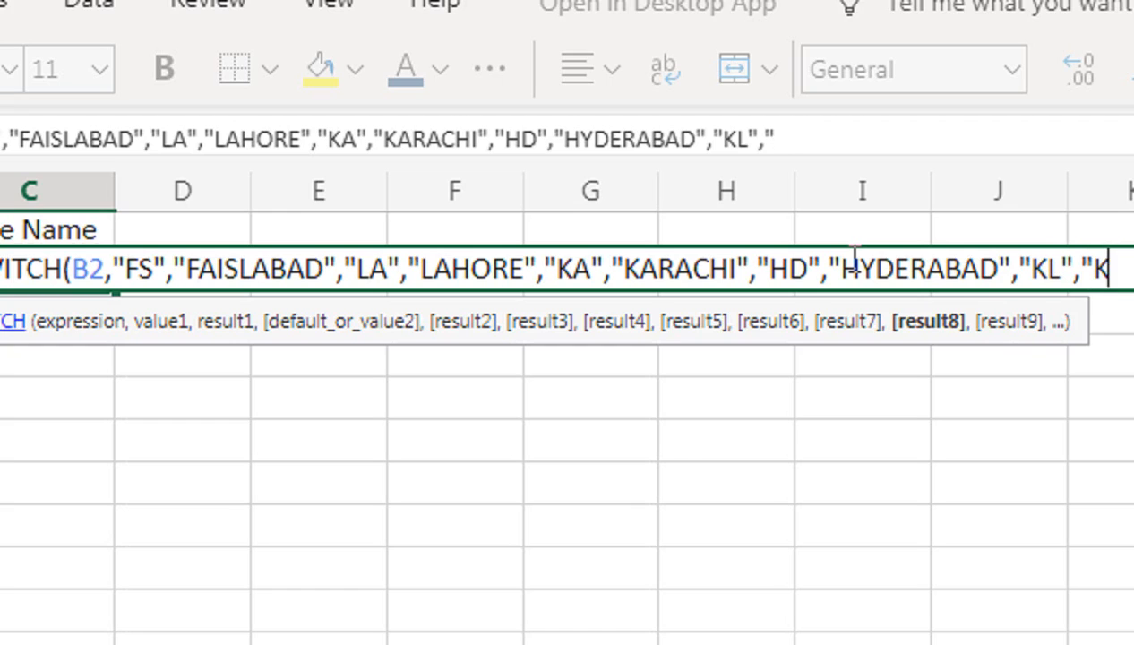
text(ARACHI)
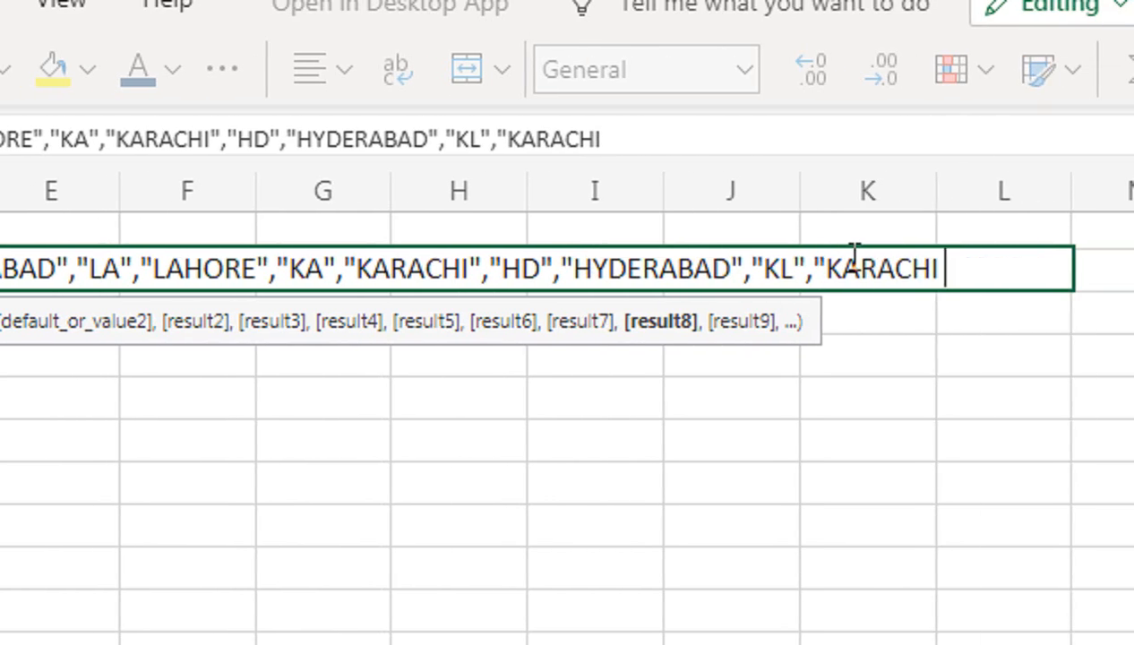
text( TO)
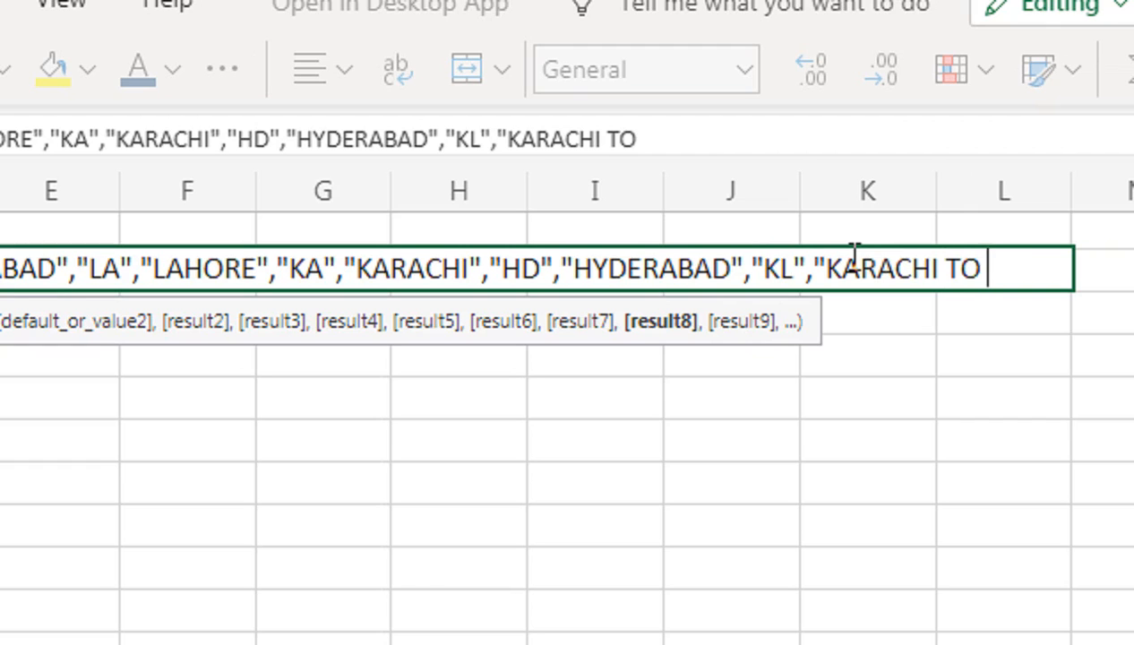
text( LAHORE")
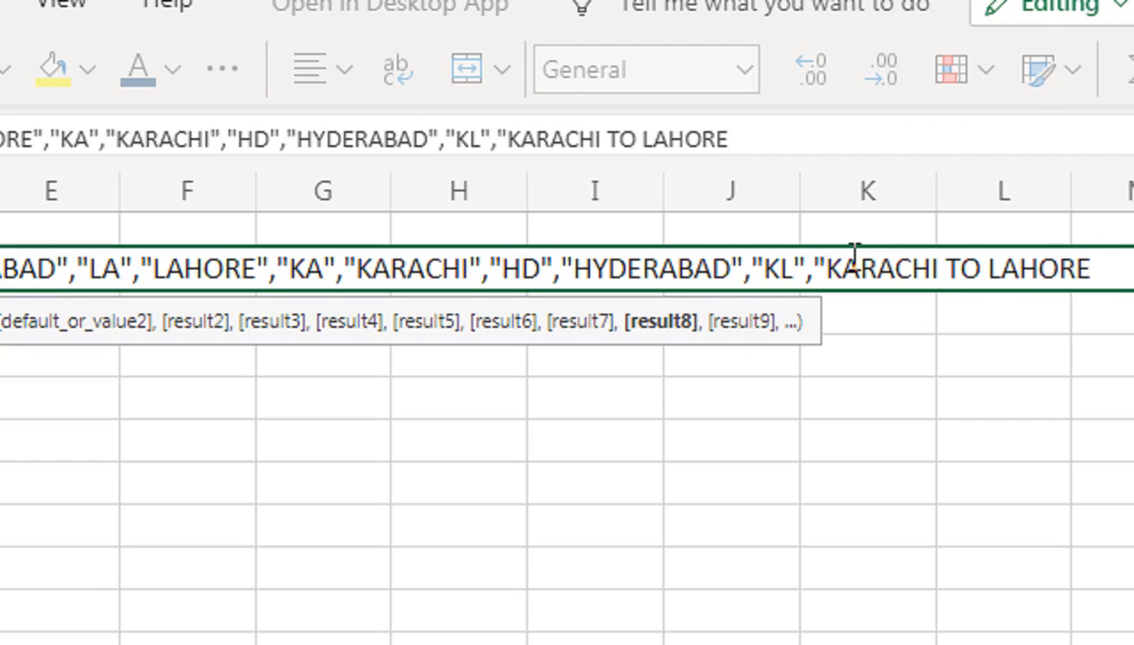
text())
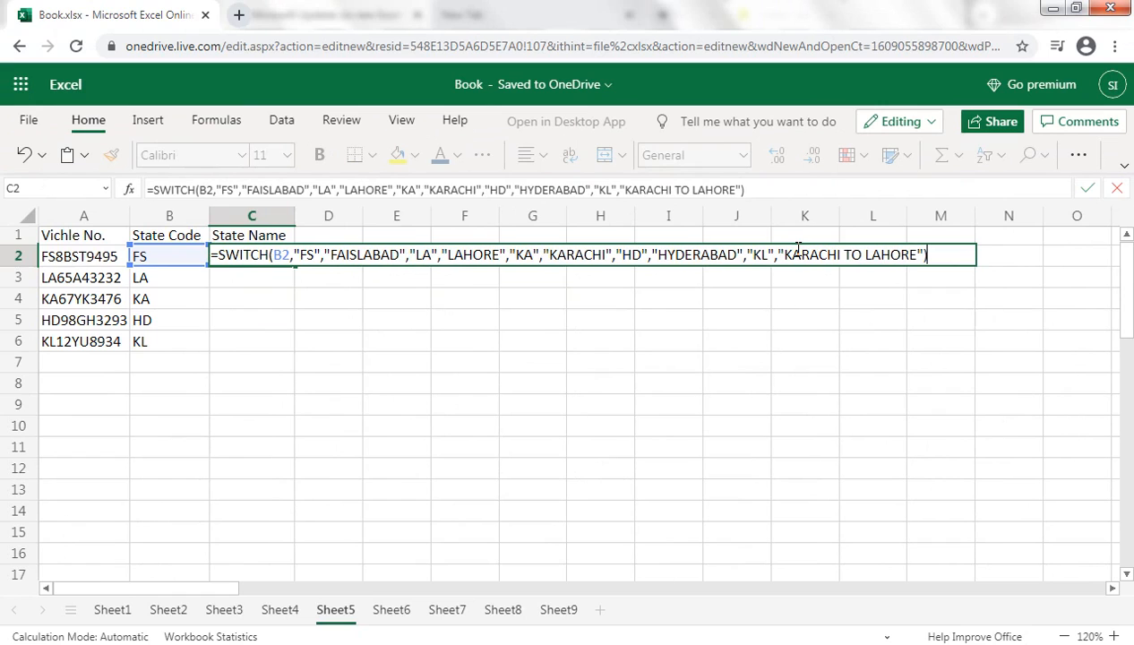
key(Return)
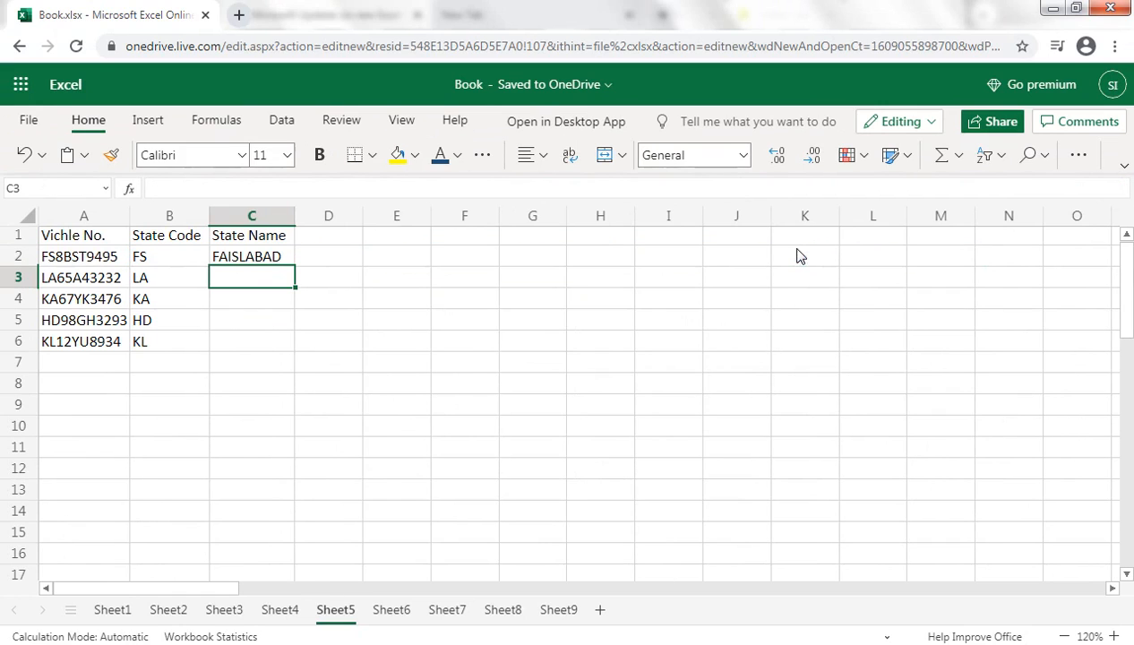
Fill the SWITCH formula from C2 down to C6 and widen column C to fit the state names.
click(279, 258)
drag(295, 267, 293, 343)
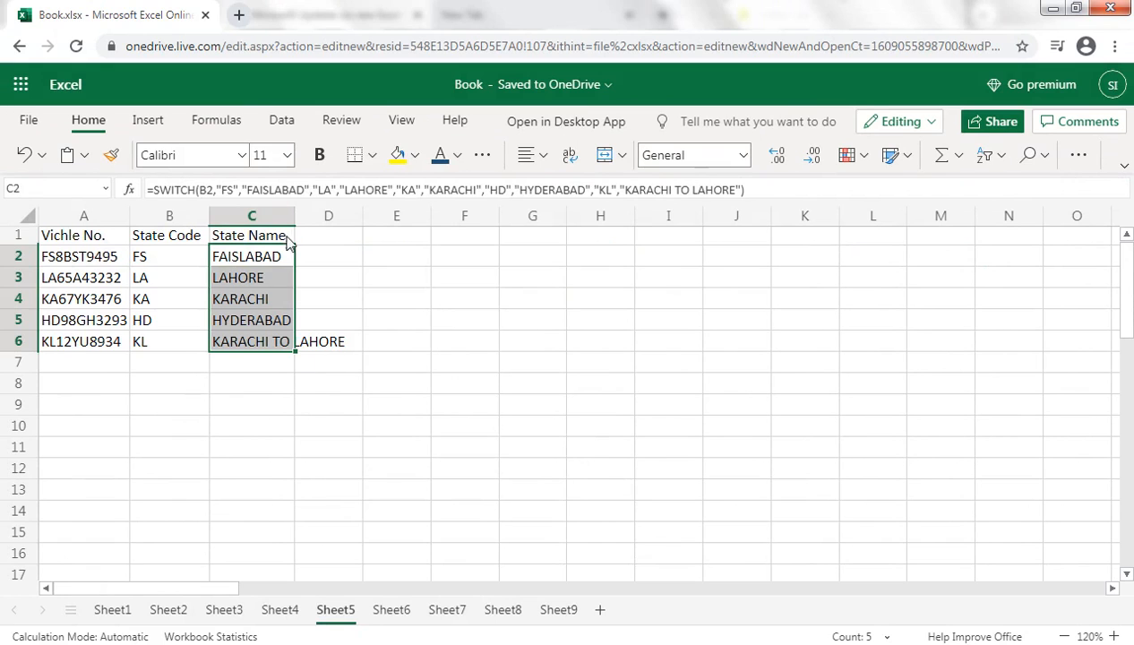
drag(295, 216, 359, 221)
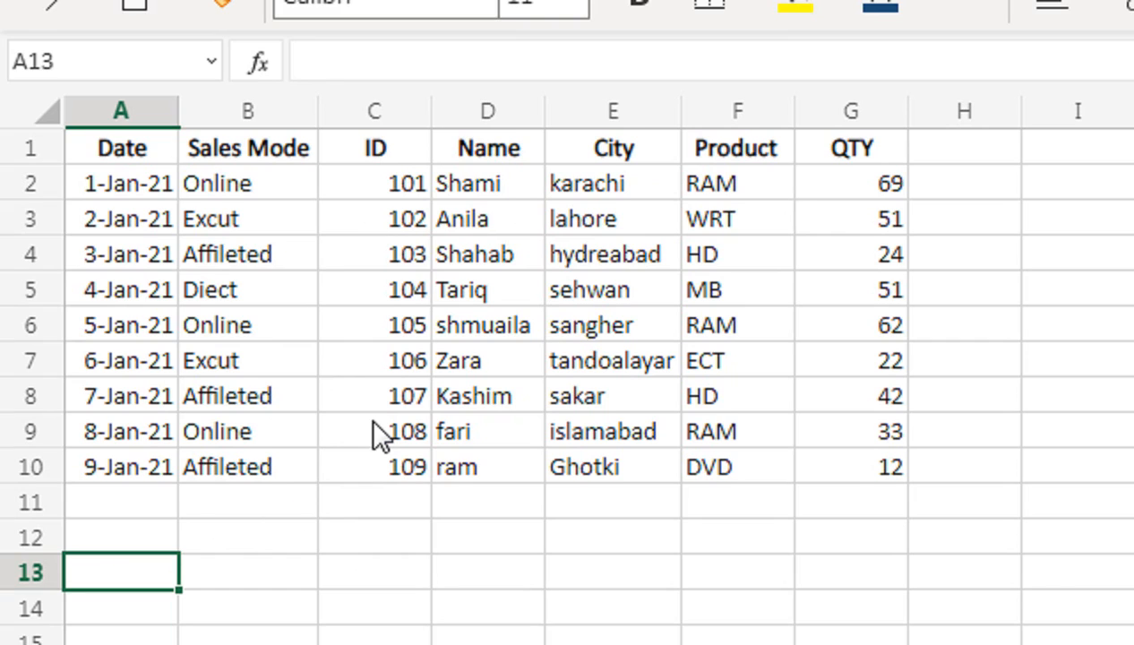
Enter 105 in cell A13 below the sales table as the ID to look up.
text(105)
key(Return)
key(Up)
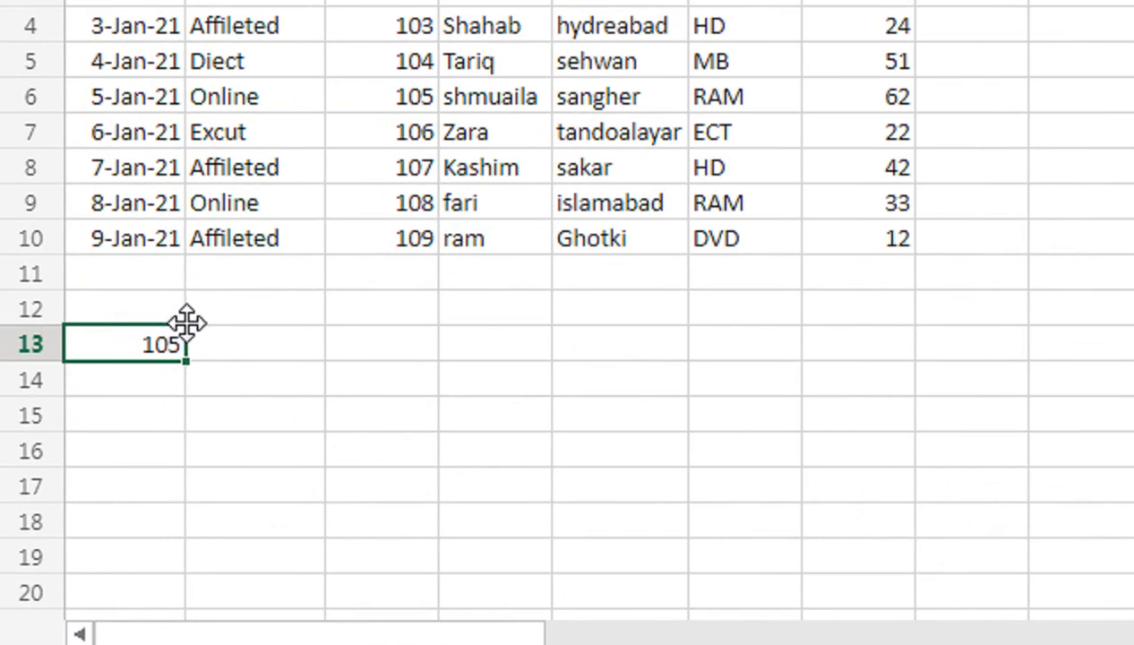
Start an XLOOKUP formula in B13 with the ID in A13 as its lookup value.
click(244, 336)
text(=)
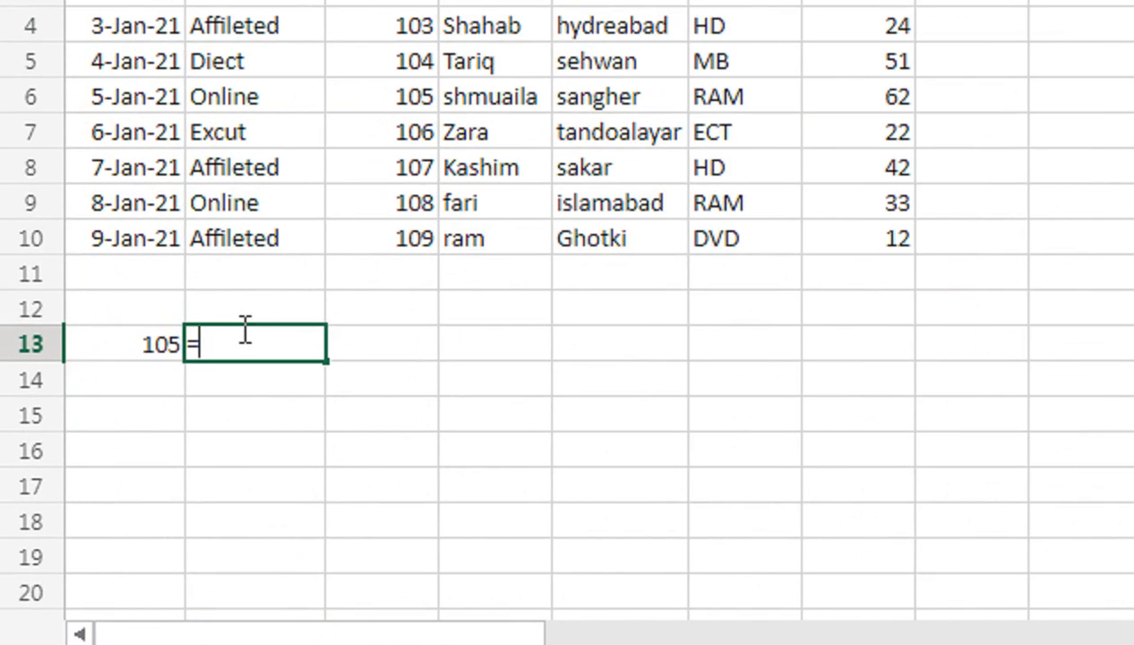
text(V)
key(BackSpace)
text(XLO)
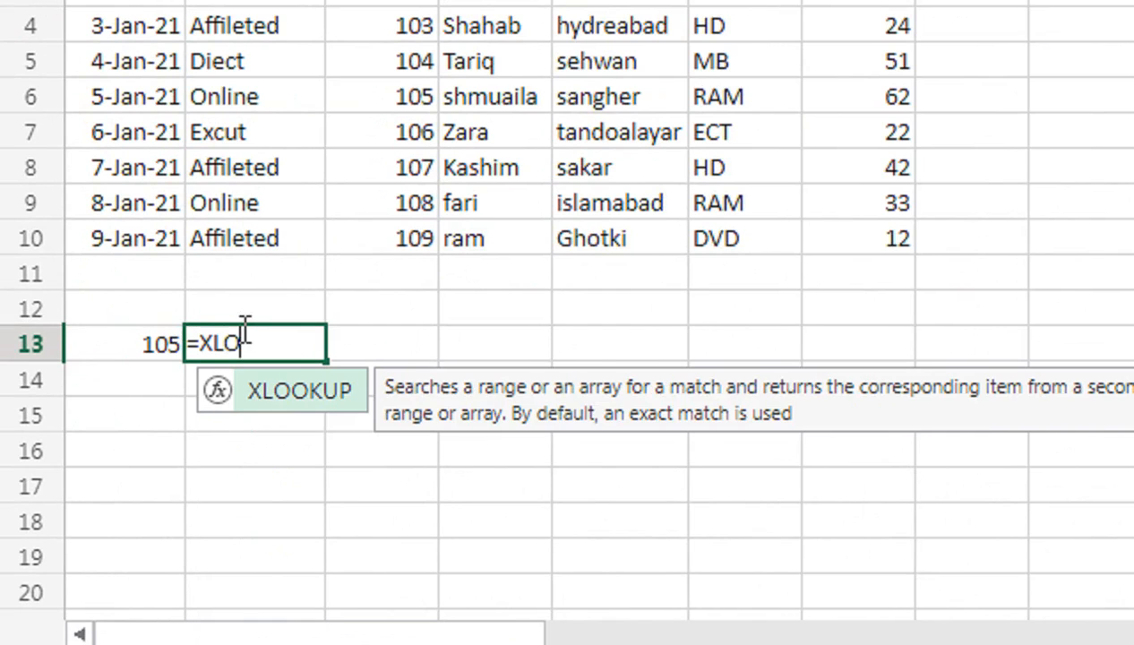
key(Tab)
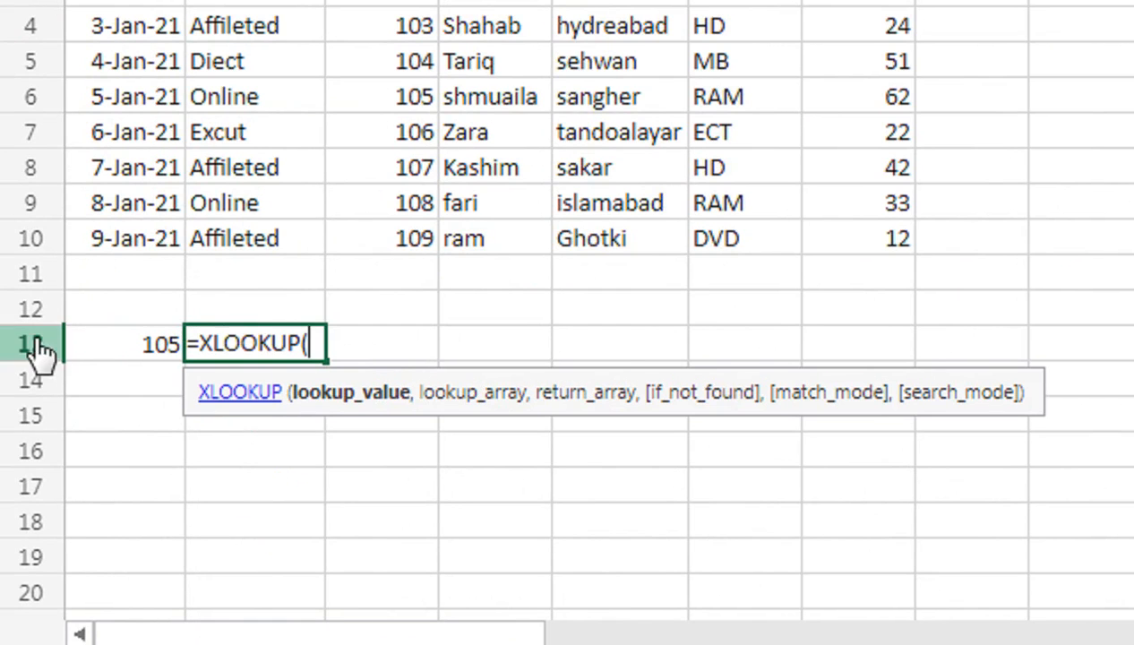
click(110, 341)
text(,)
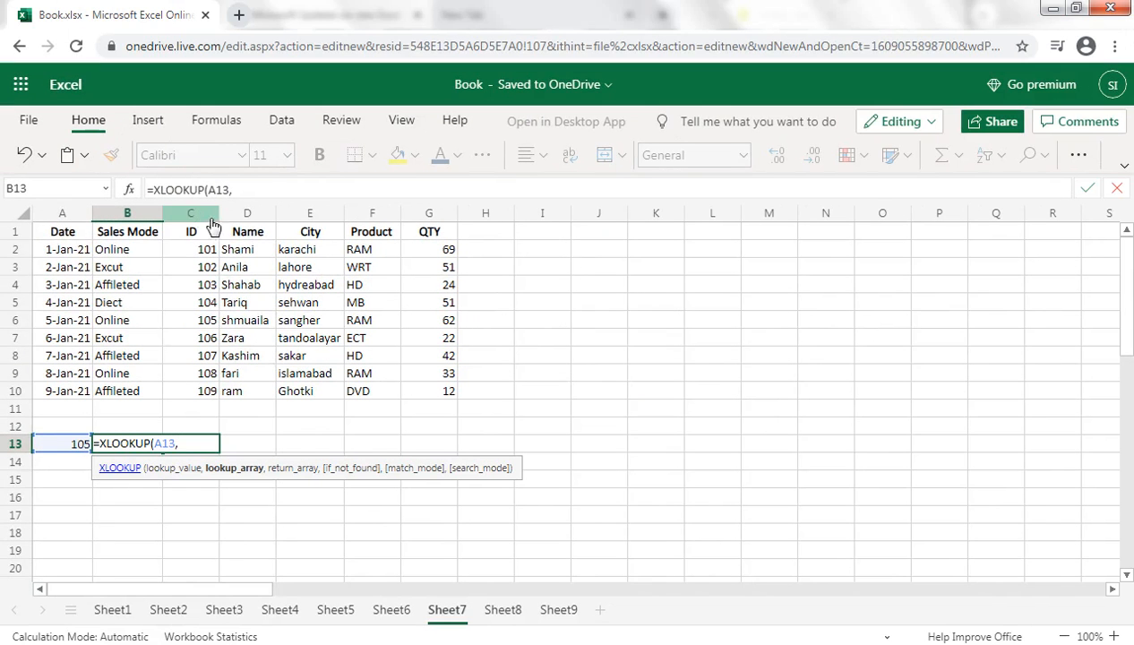
Set the XLOOKUP lookup array in B13 to the ID range C2:C10.
click(192, 214)
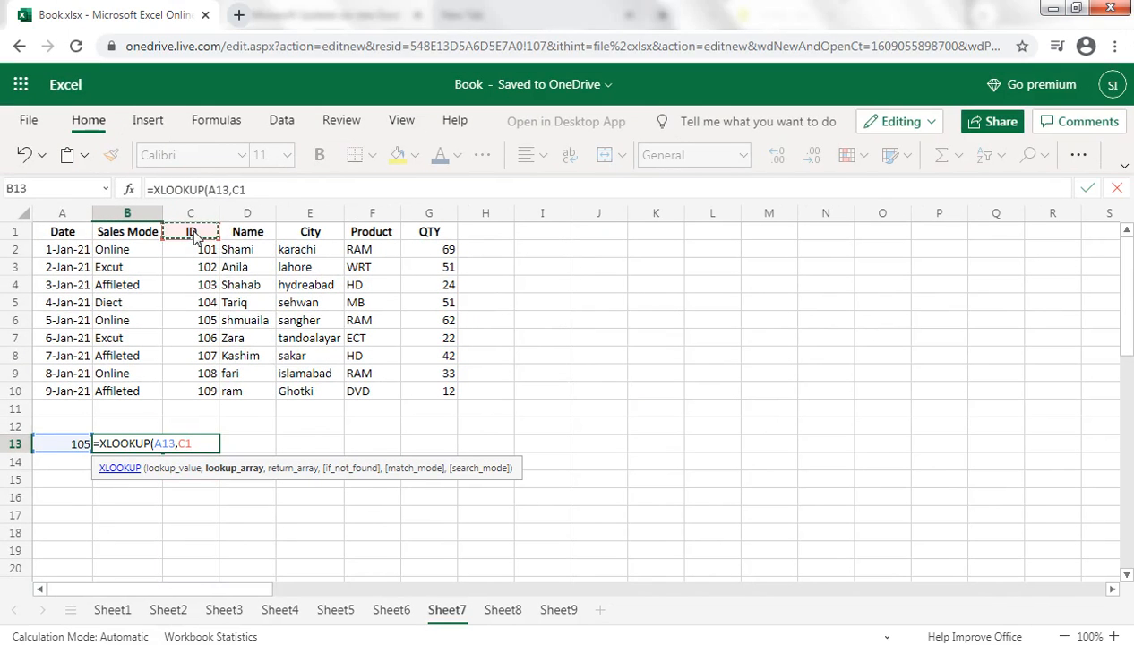
click(199, 251)
key(shift+Down)
key(shift+Down)
key(shift+Down)
key(shift+Down)
key(shift+Down)
key(shift+Down)
key(shift+Down)
key(shift+Down)
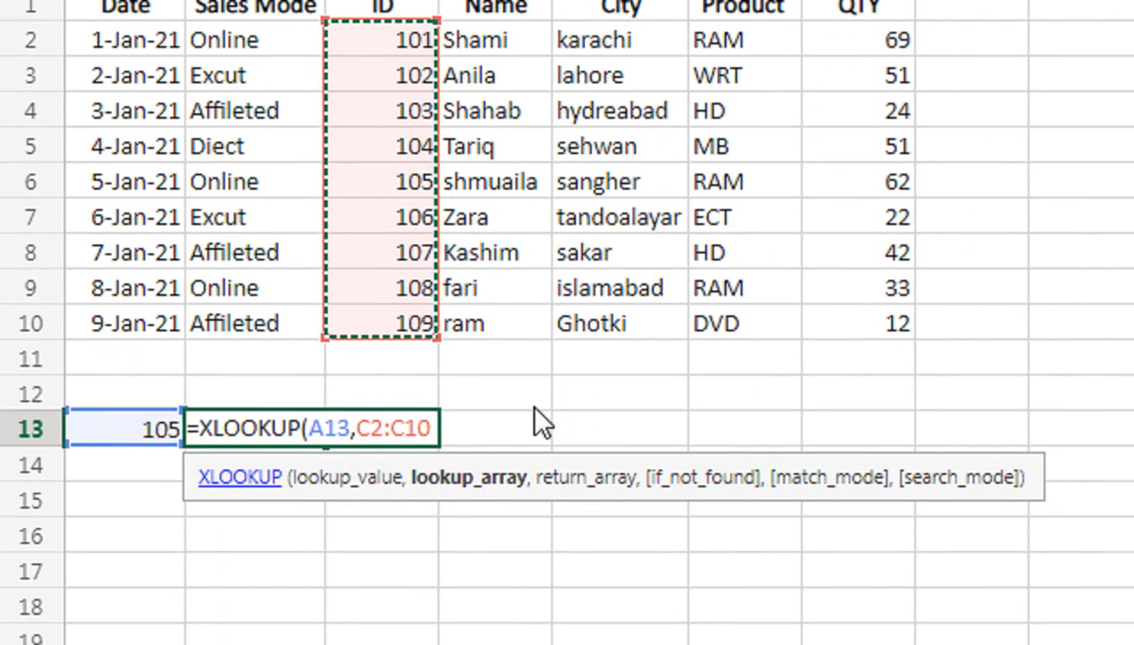
text(,)
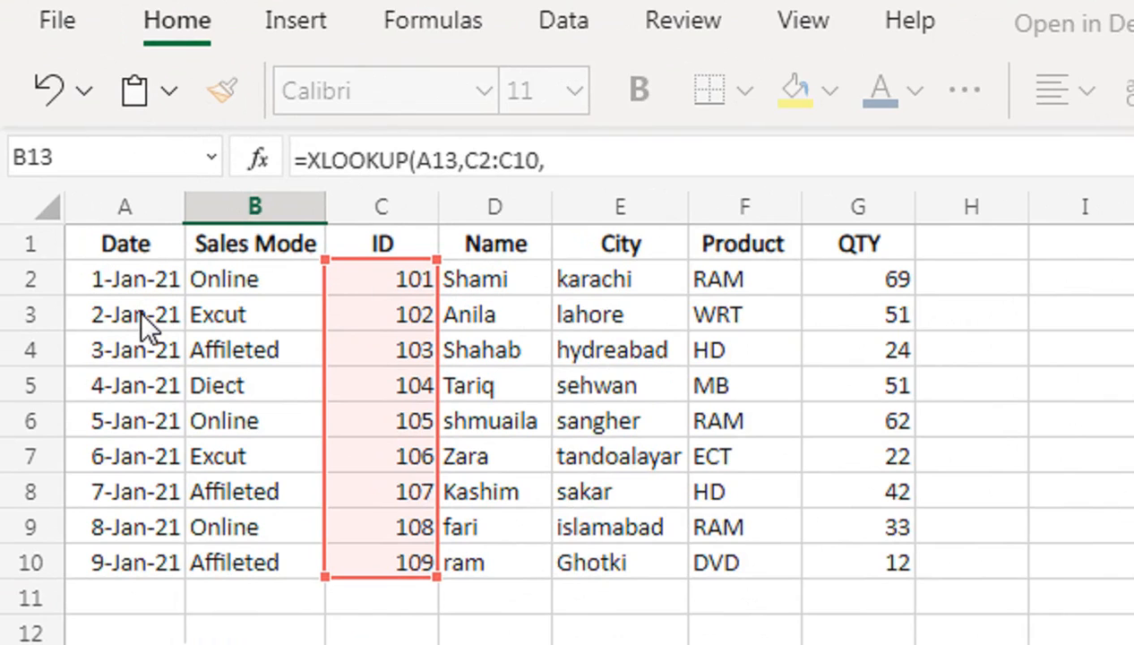
Use the Product range F2:F10 as the XLOOKUP return array and complete the formula in B13.
click(730, 288)
key(shift+Down)
key(shift+Down)
key(shift+Down)
key(shift+Down)
key(shift+Down)
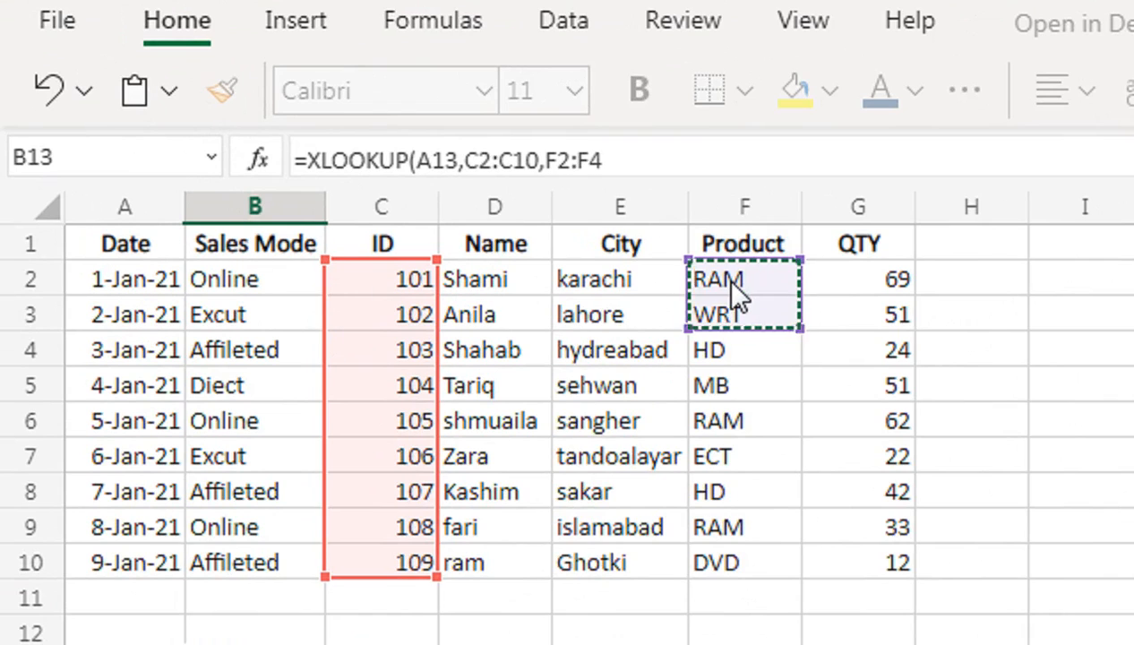
key(shift+Down)
key(shift+Down)
key(shift+Down)
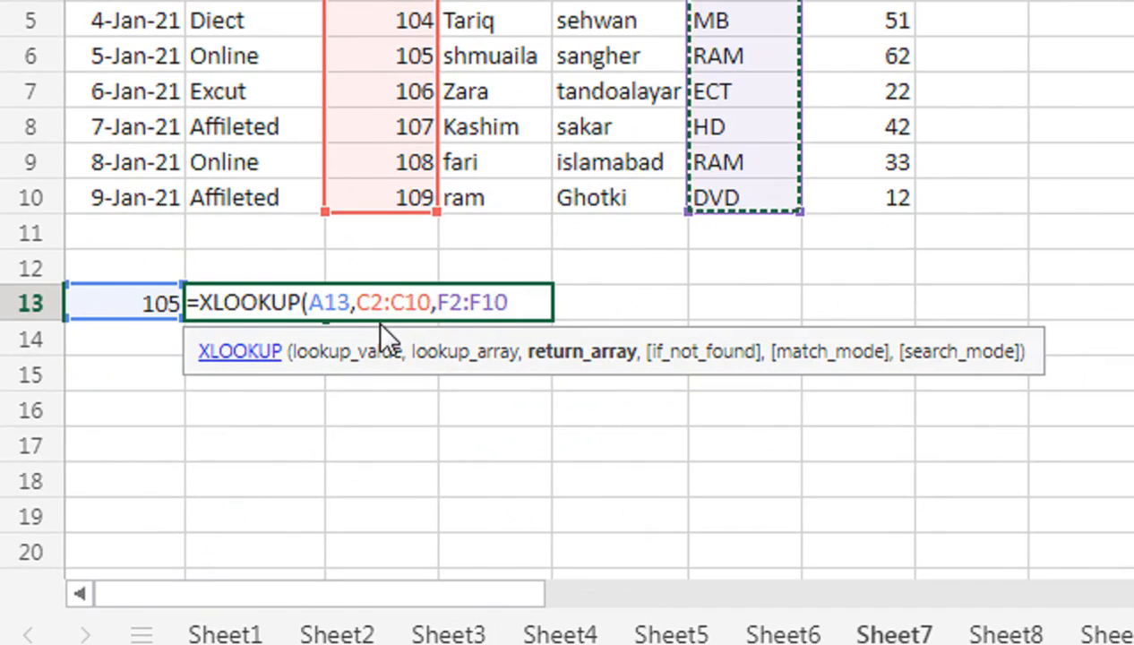
text())
key(Return)
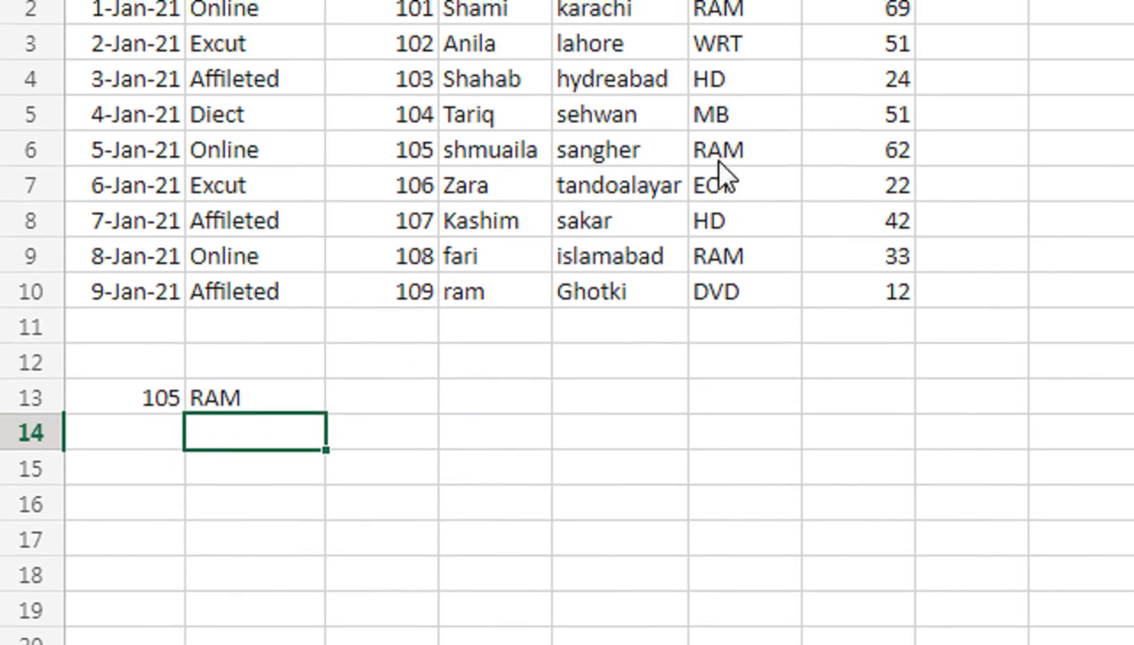
Replace the return array in the B13 XLOOKUP formula with the Sales Mode range B2:B10.
click(231, 405)
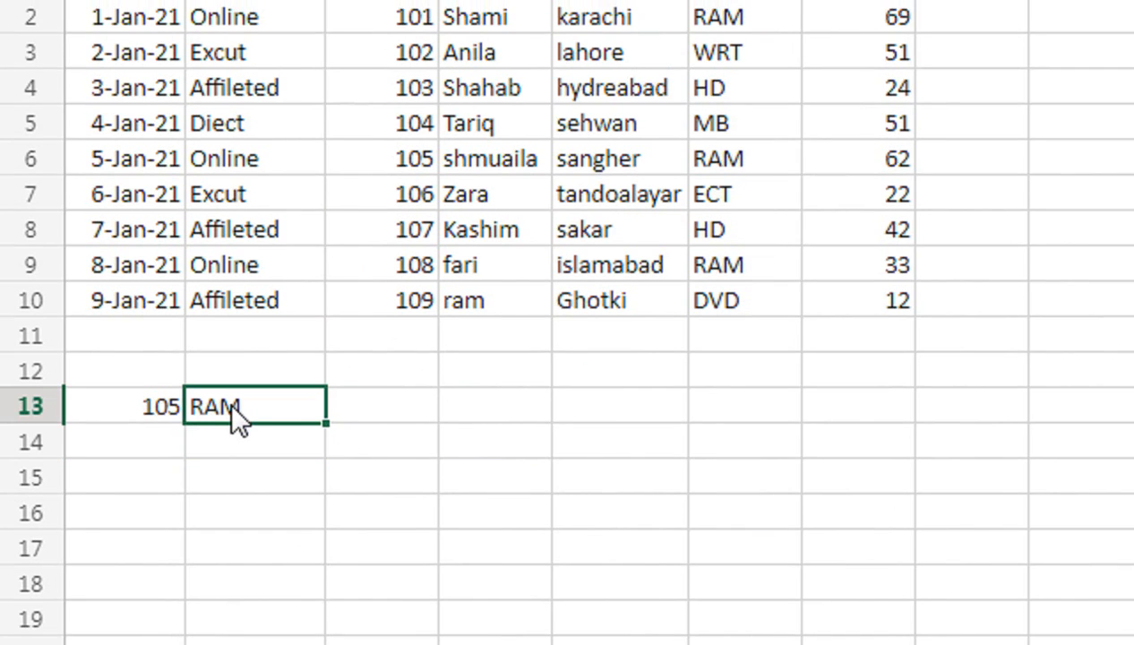
key(F2)
key(BackSpace)
key(BackSpace)
key(BackSpace)
key(BackSpace)
key(BackSpace)
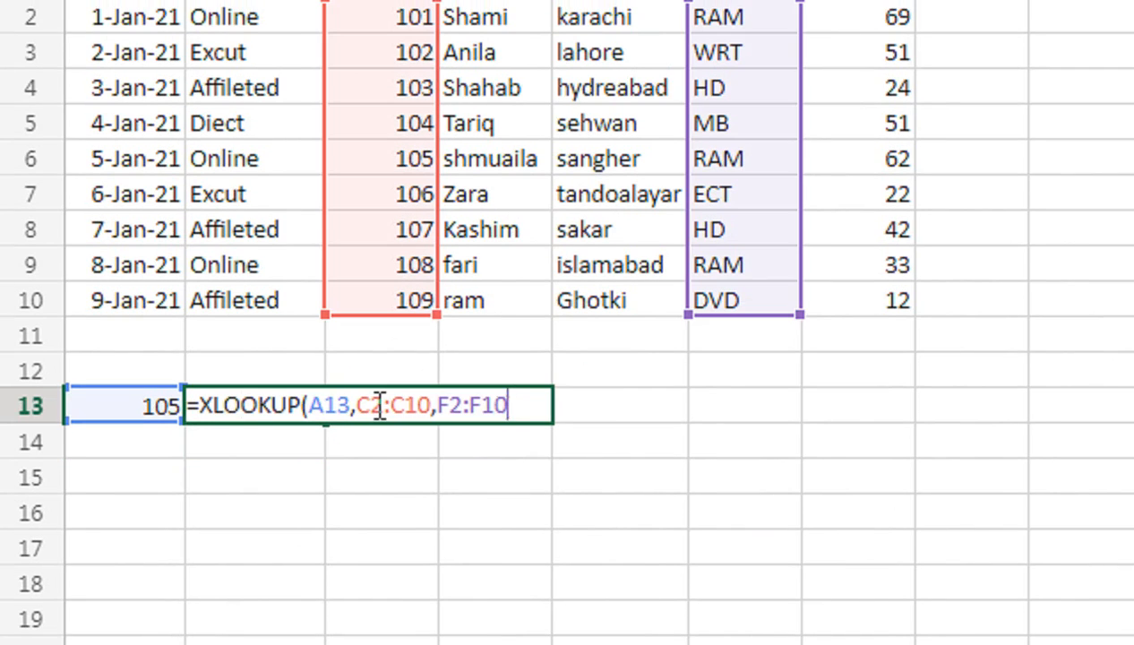
key(BackSpace)
key(BackSpace)
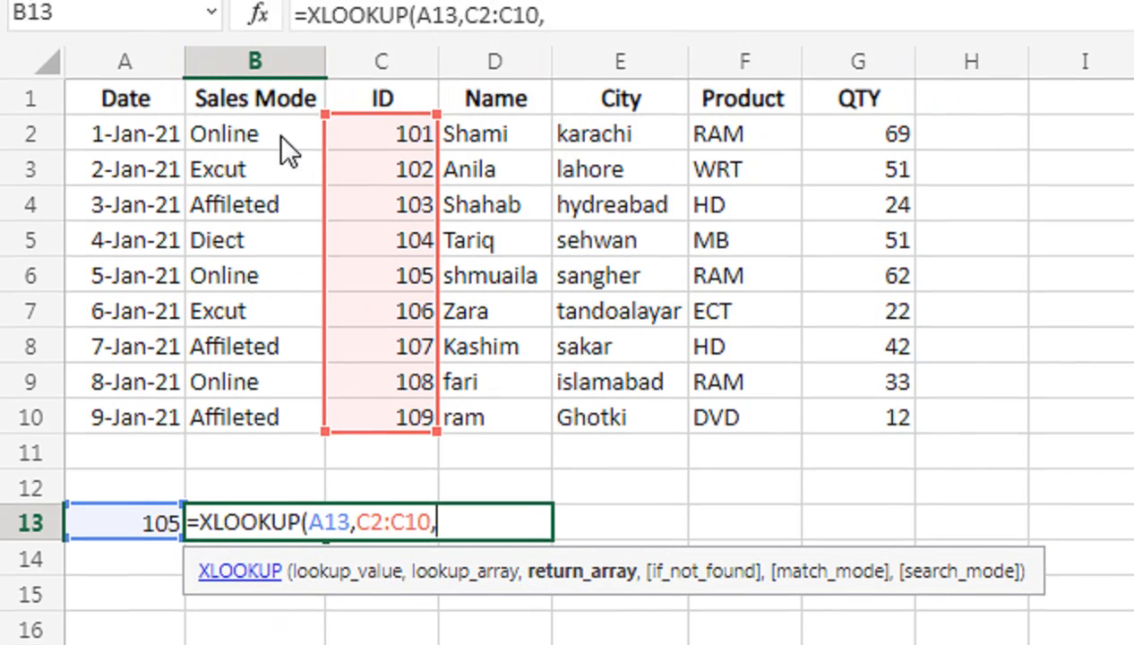
drag(276, 62, 280, 73)
key(shift+Down)
key(shift+Down)
key(shift+Down)
key(shift+Down)
key(shift+Down)
key(shift+Down)
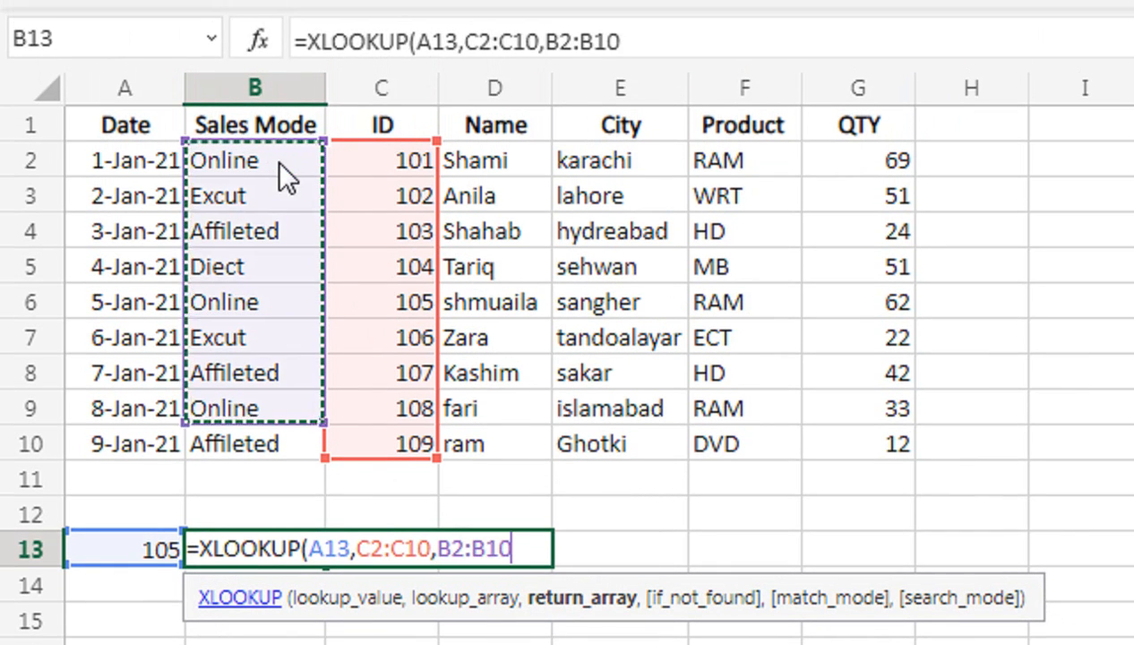
text())
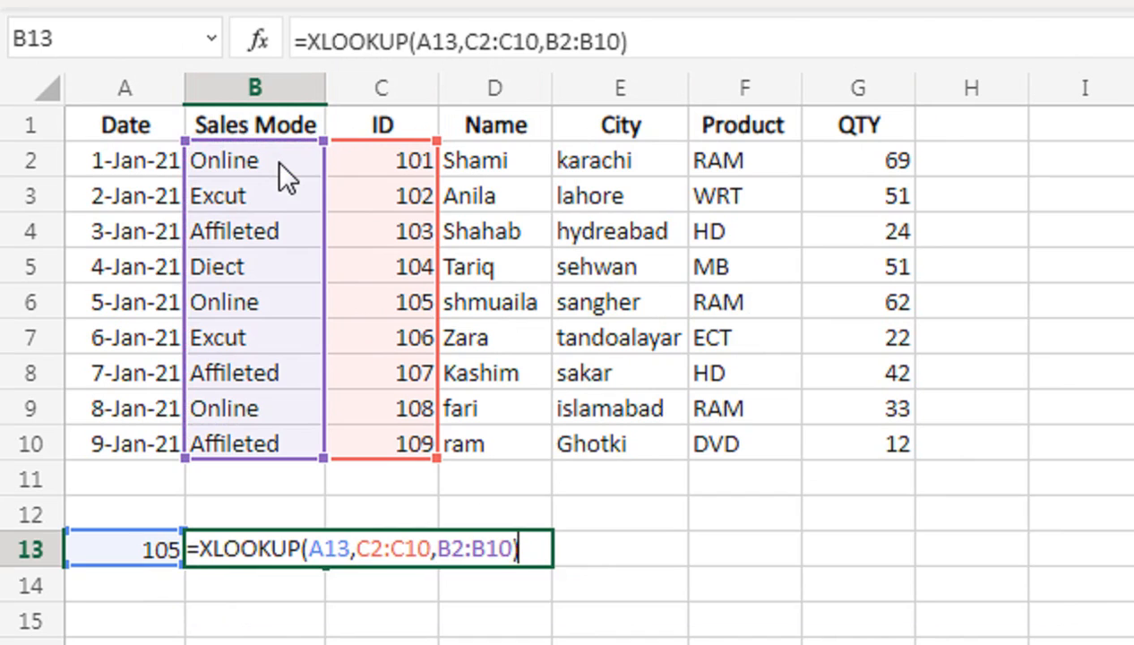
key(Return)
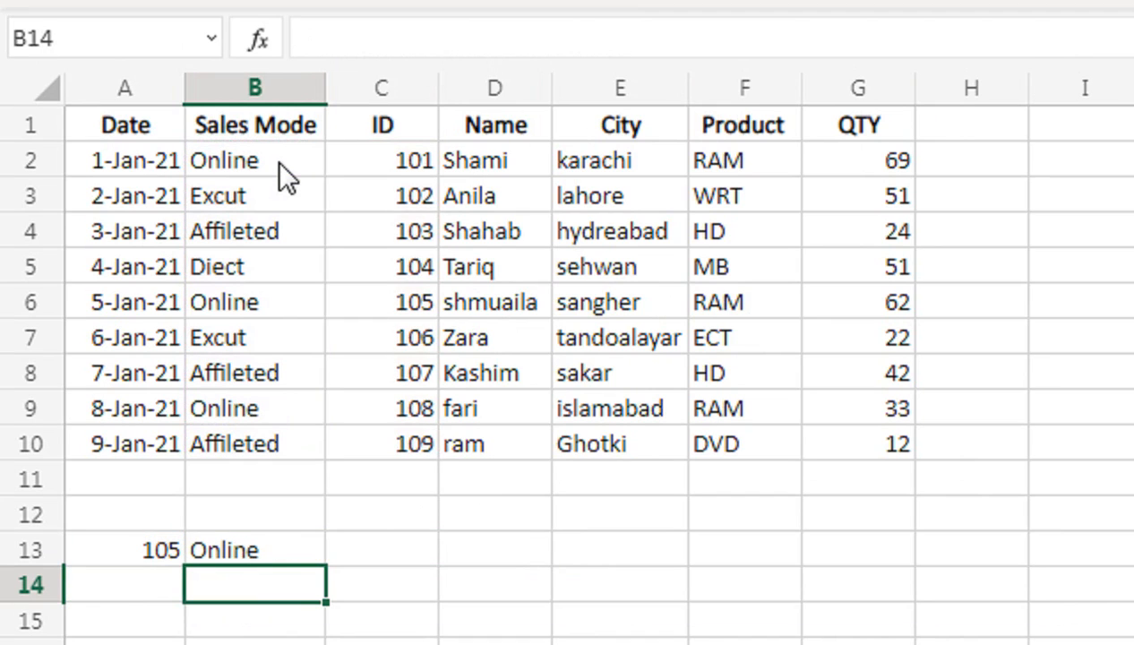
Clear the lookup ID in A13 to test the formula without a match, and undo the deletion.
key(Up)
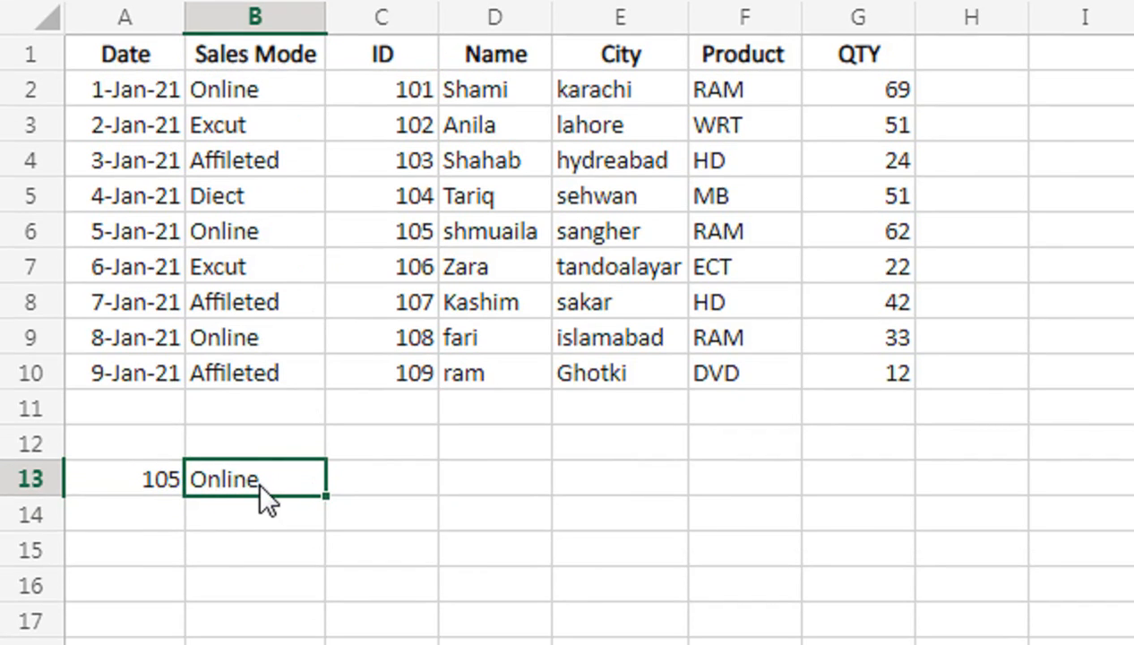
key(Left)
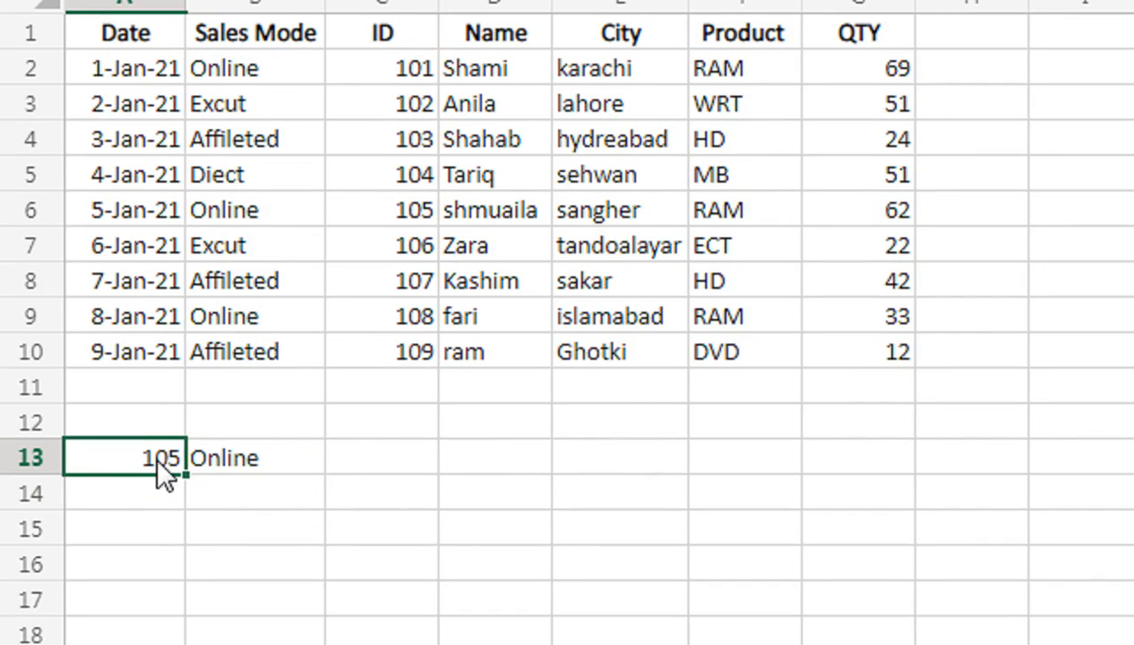
key(Delete)
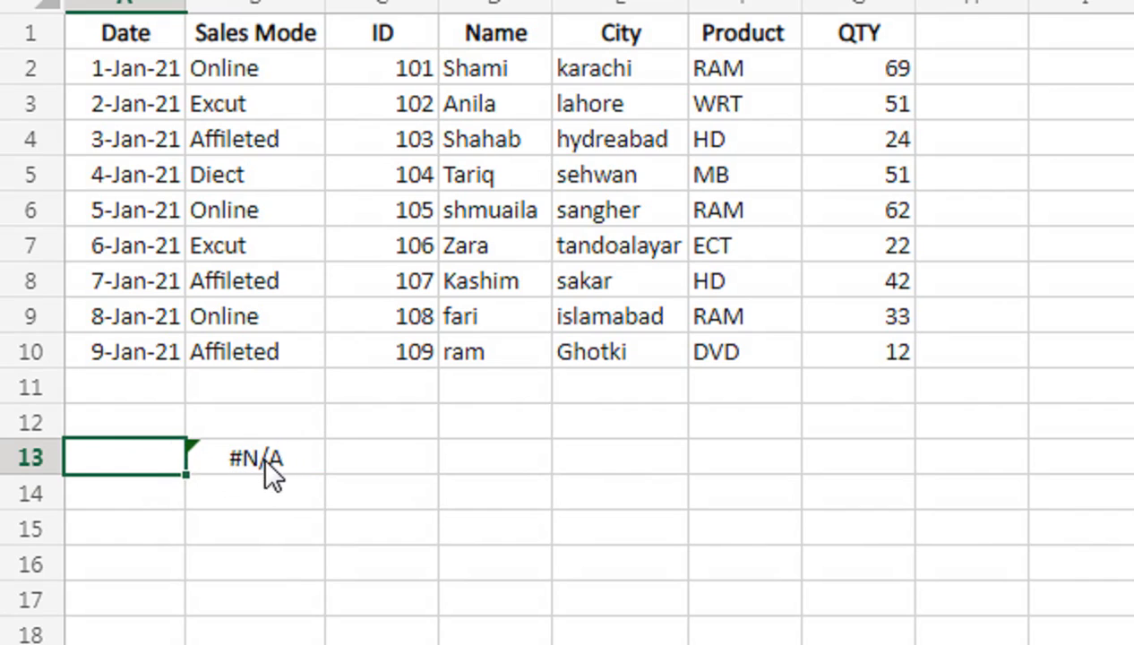
key(ctrl+z)
Add "Data Not Match" as the if_not_found argument of the XLOOKUP formula in B13.
click(286, 467)
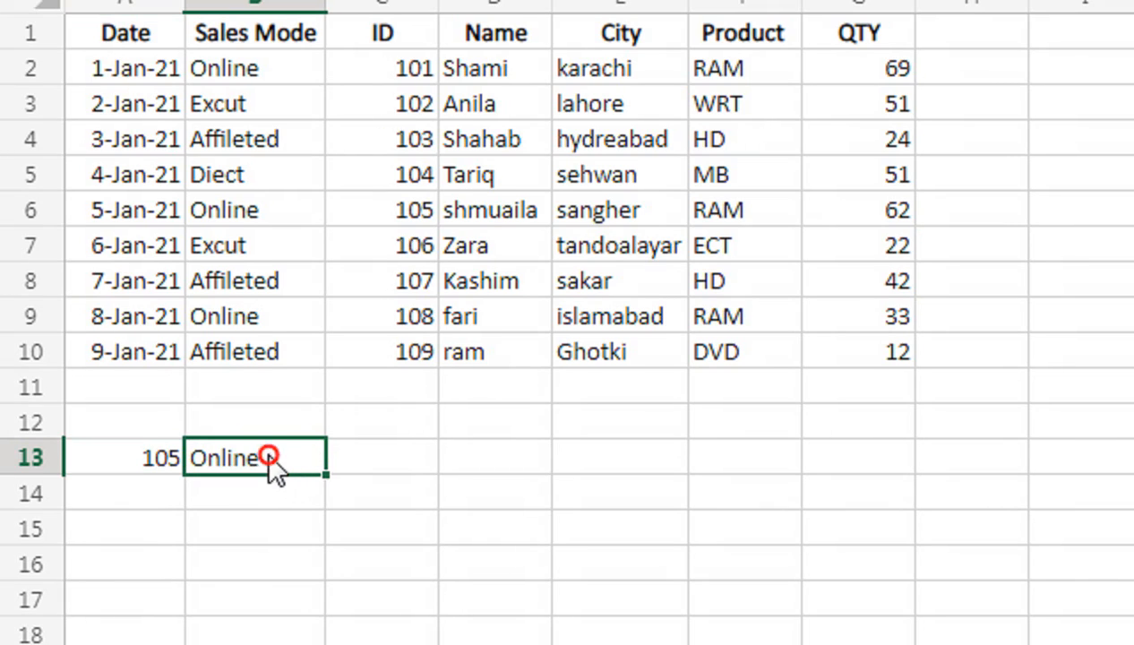
double_click(269, 461)
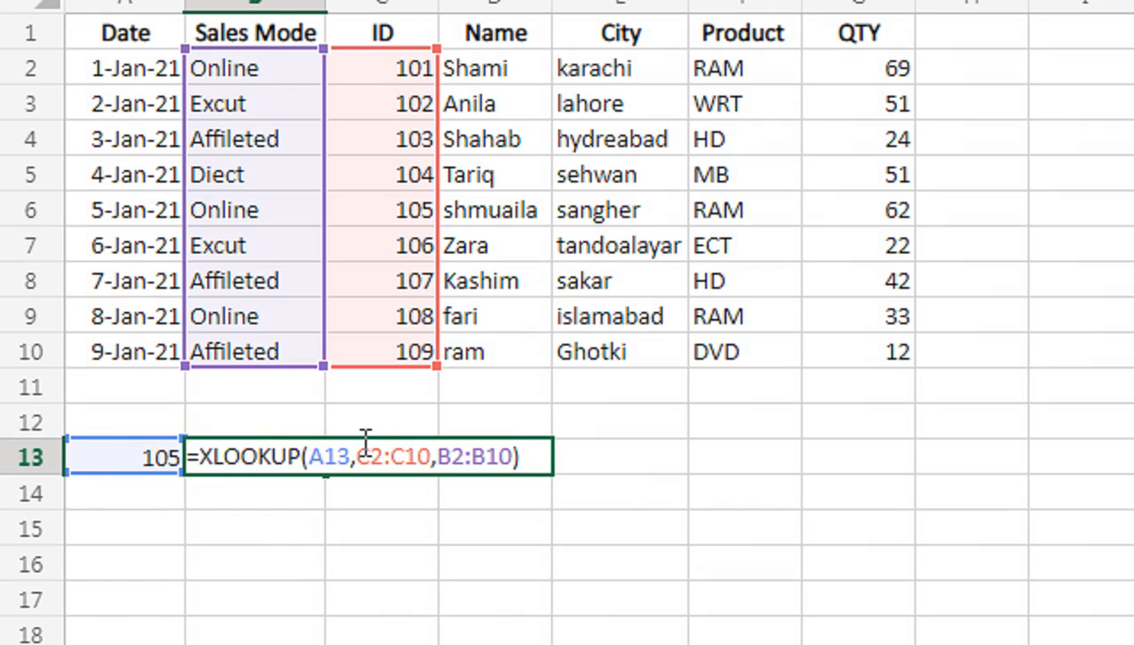
key(BackSpace)
text(,)
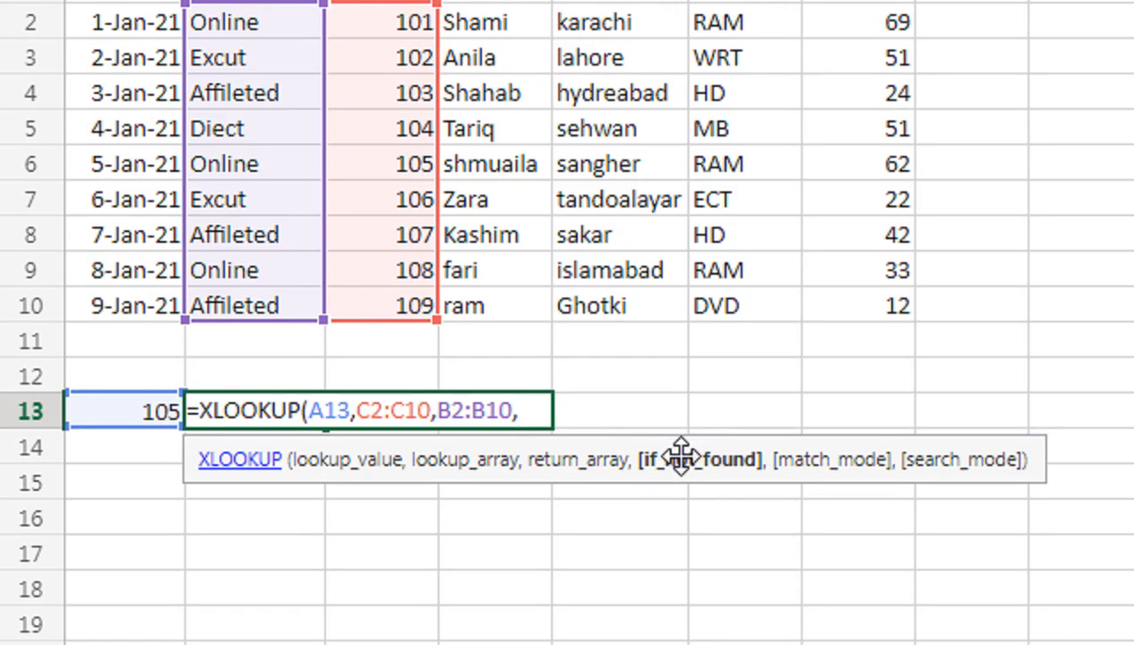
text(")
text(Data)
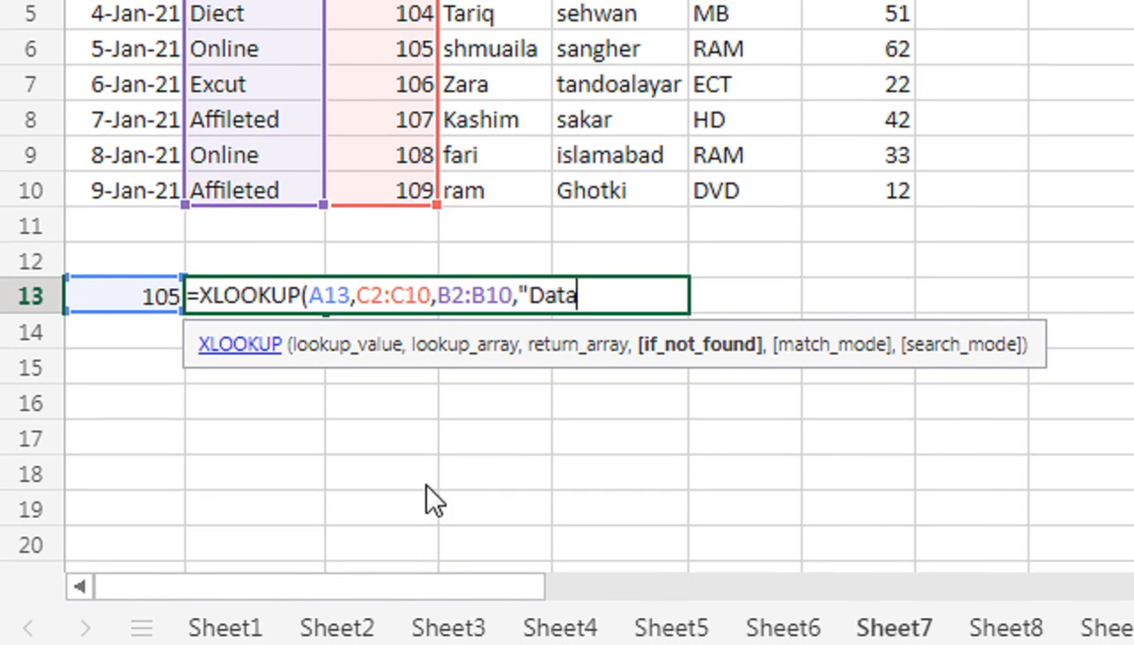
text( Not )
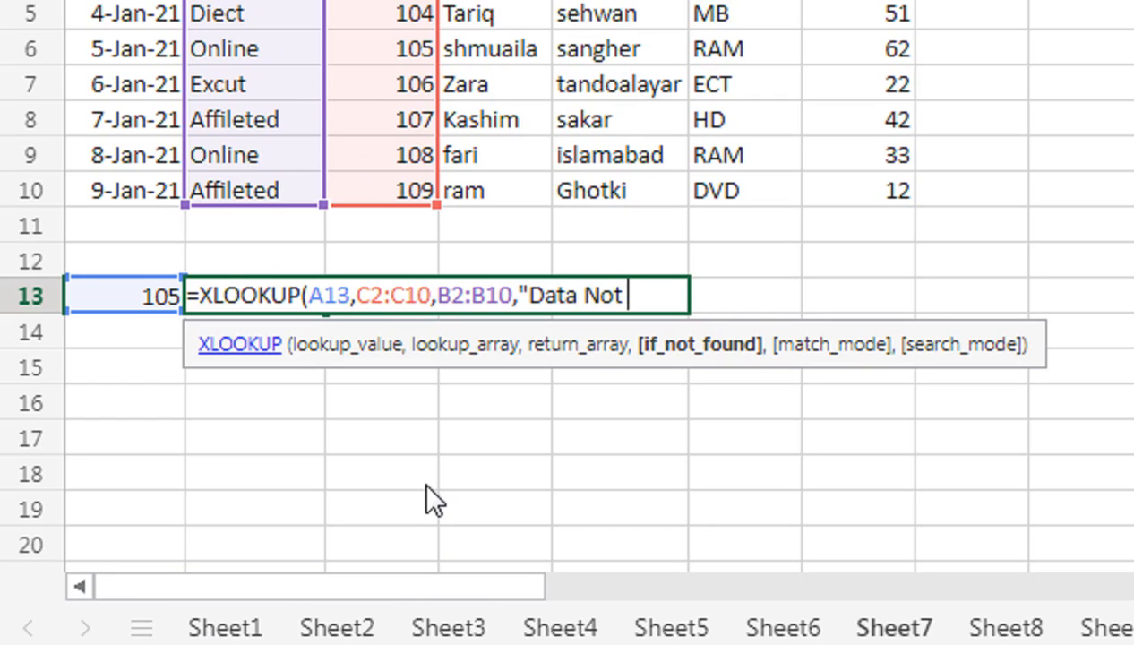
text(Match")
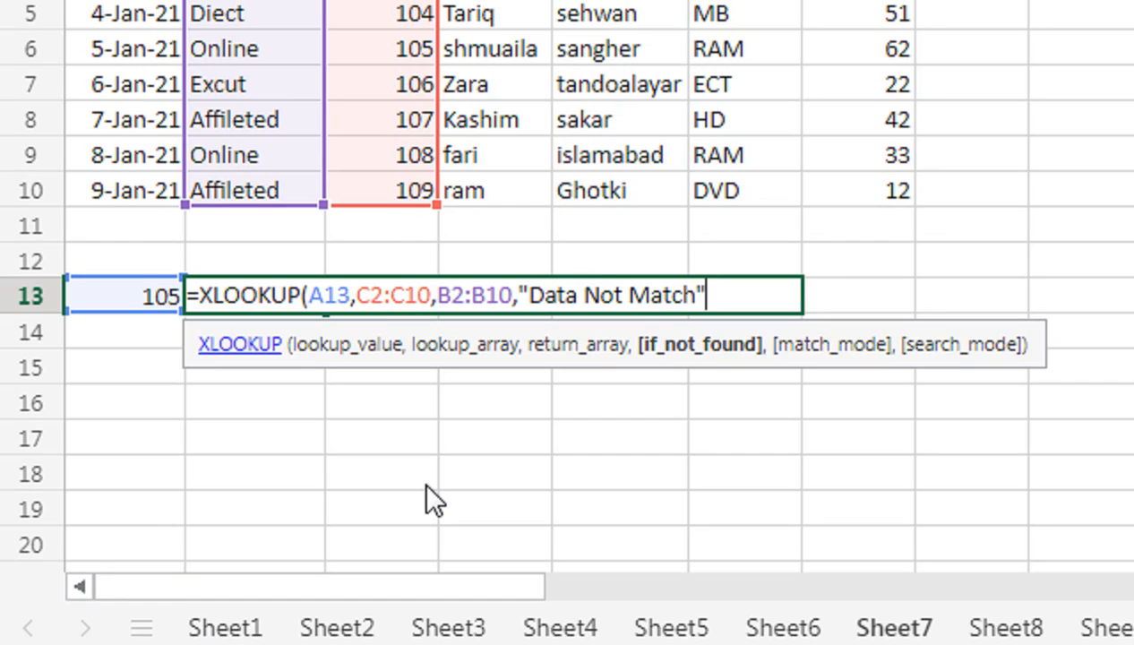
text())
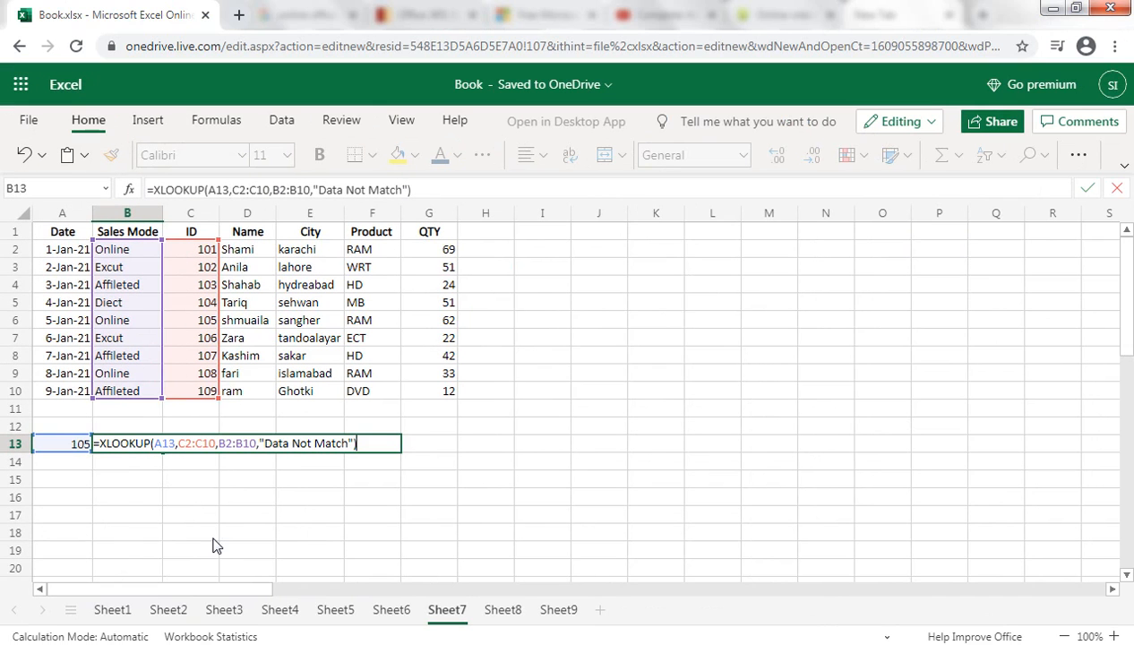
key(Return)
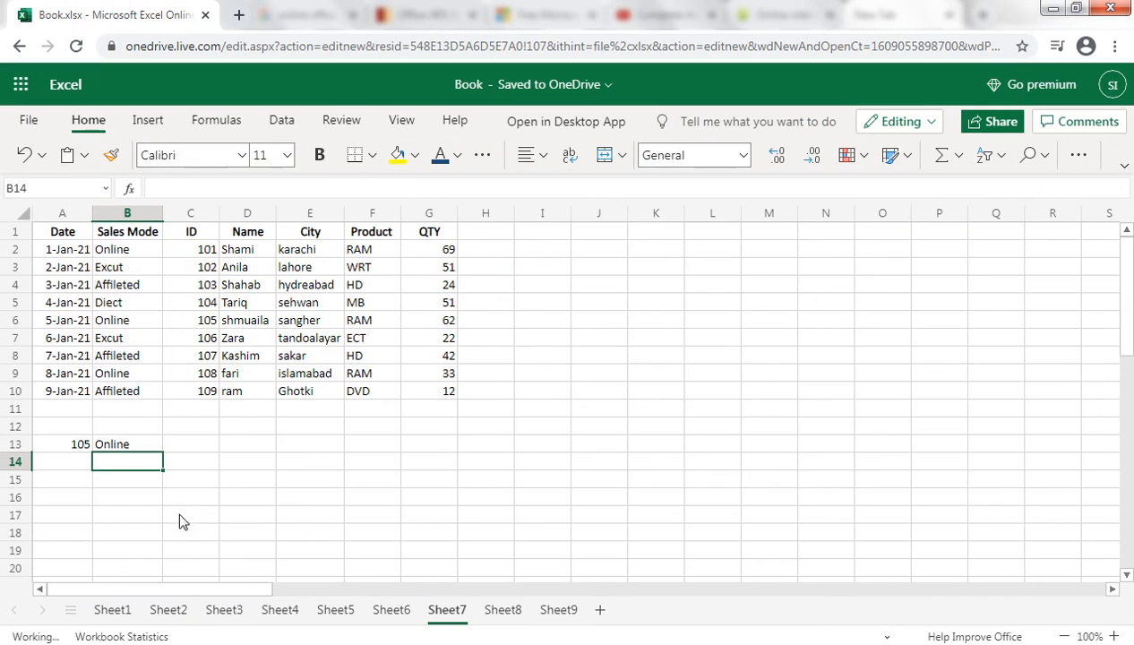
Enter the nonexistent ID 1011 in A13 to test the not-found text, and select the lookup result in B13.
click(76, 446)
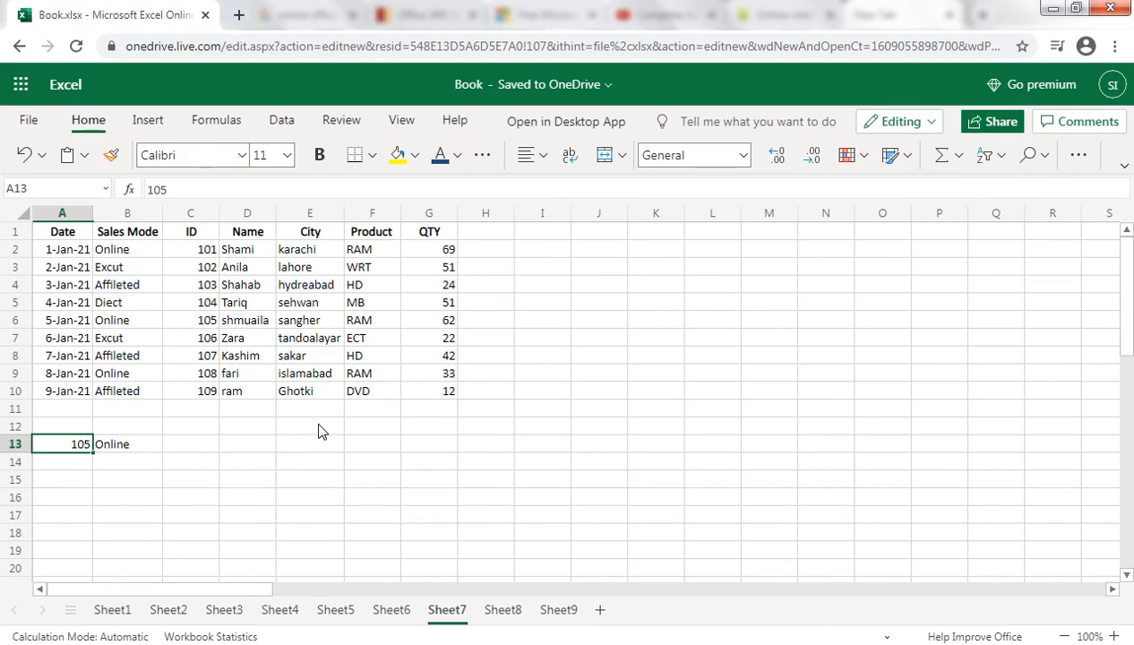
text(10)
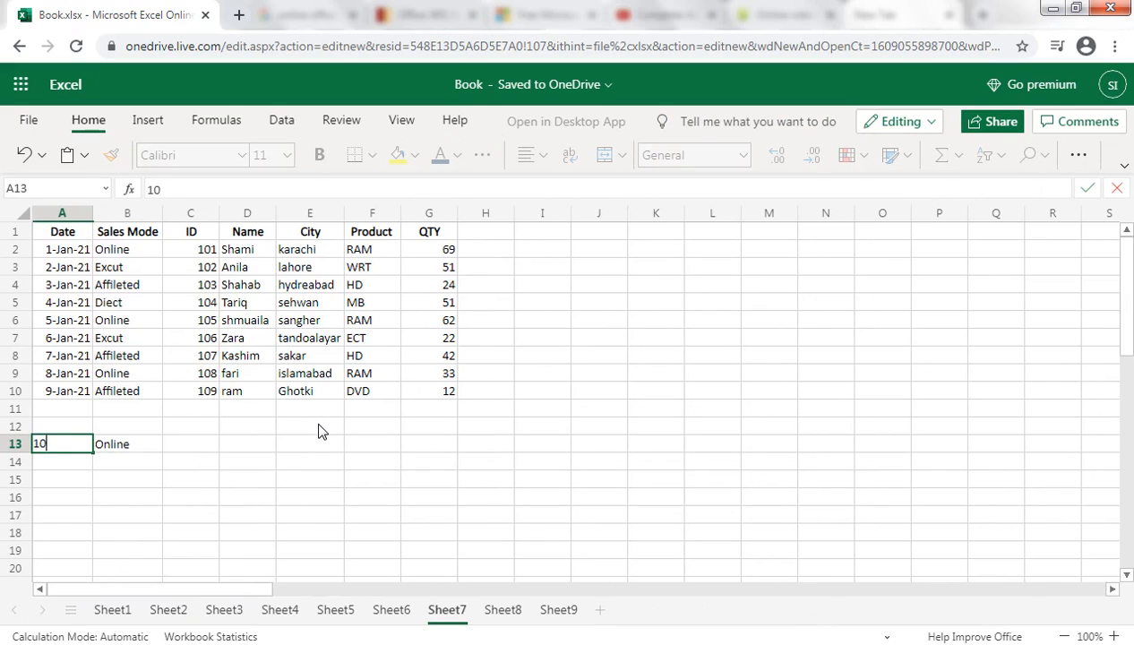
text(11)
key(Return)
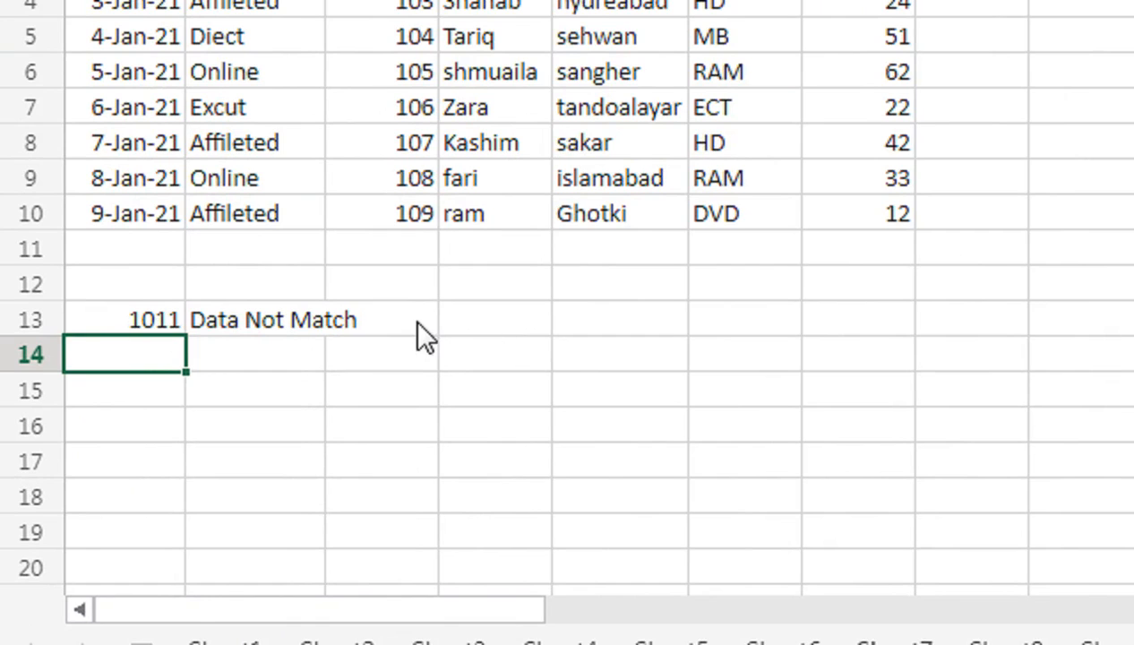
click(264, 325)
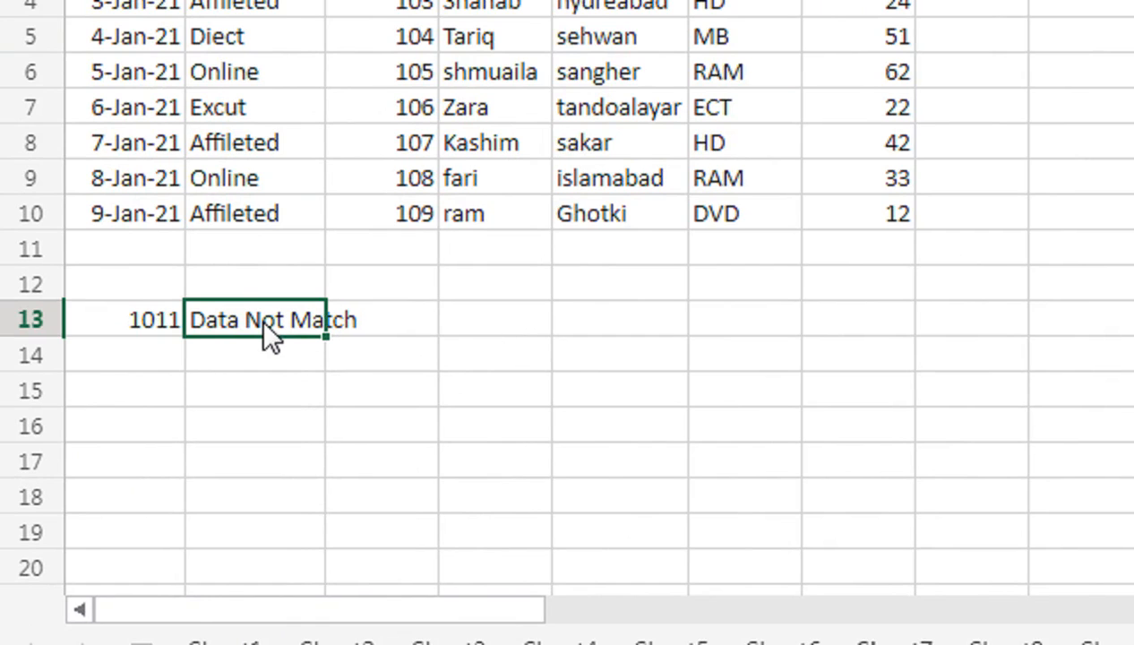